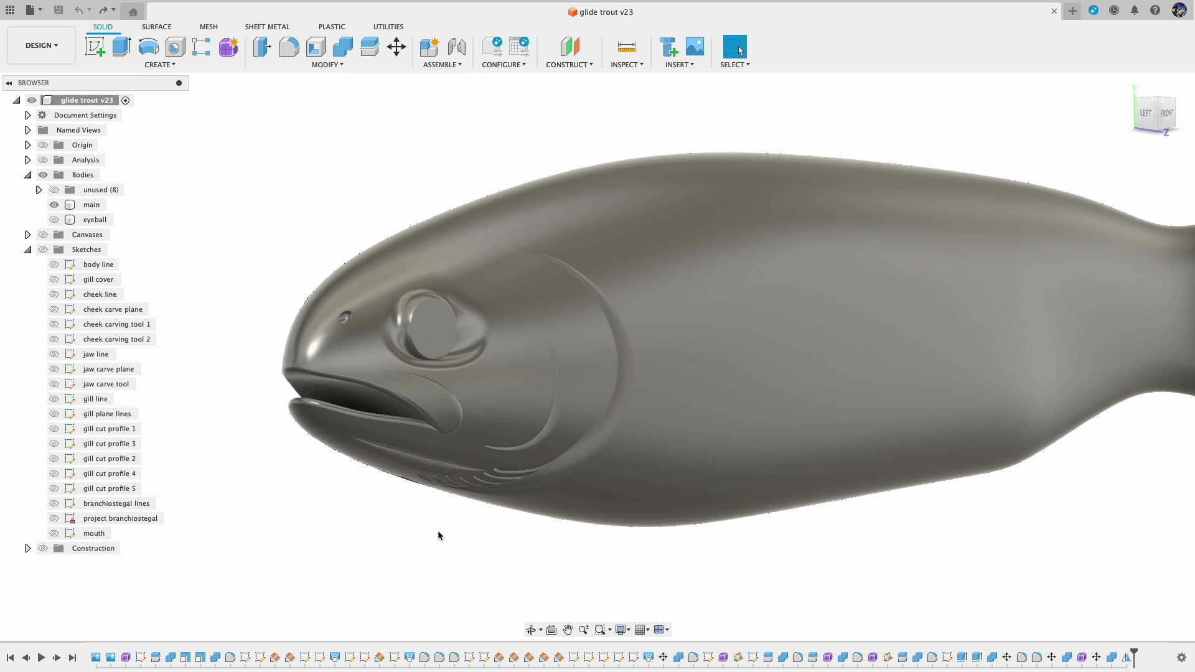
Step: Set the visual style to Shaded with Visible Edges Only and show the trout's head from the front view
left_click(629, 634)
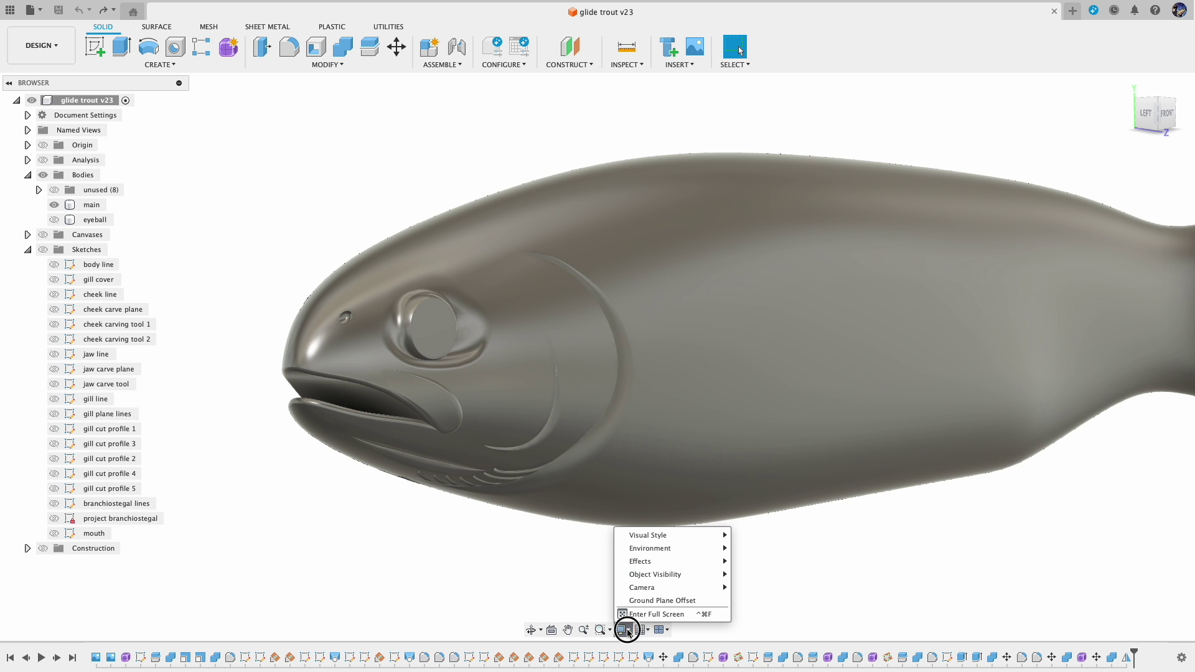
mouse_move(660, 536)
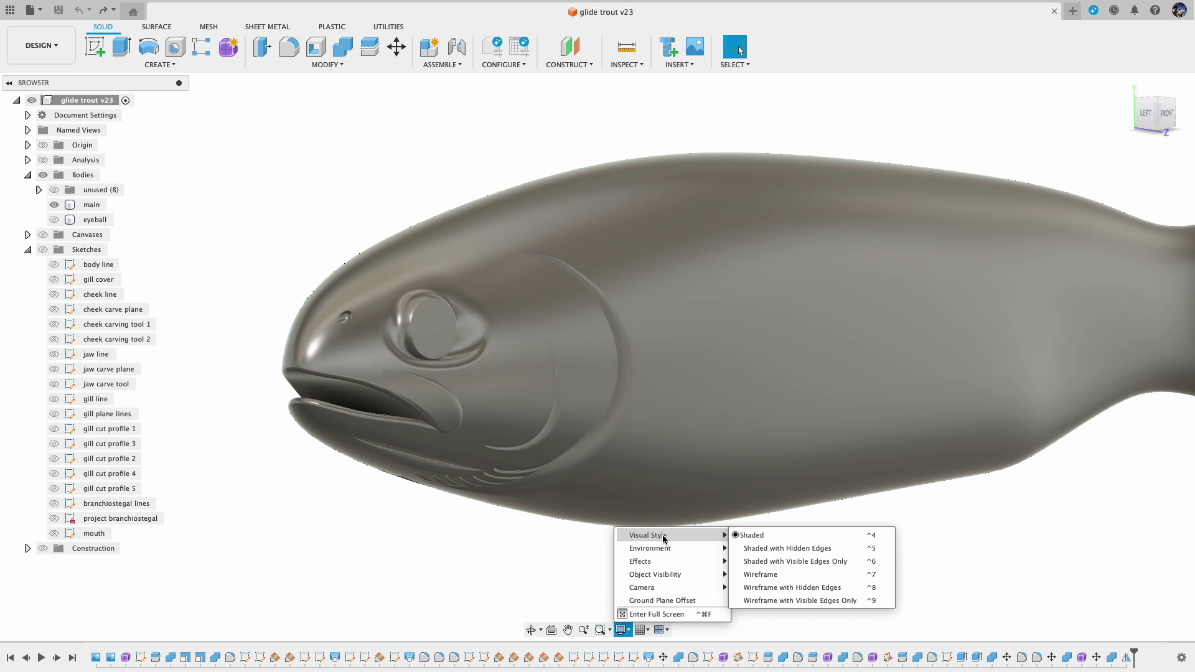
left_click(789, 562)
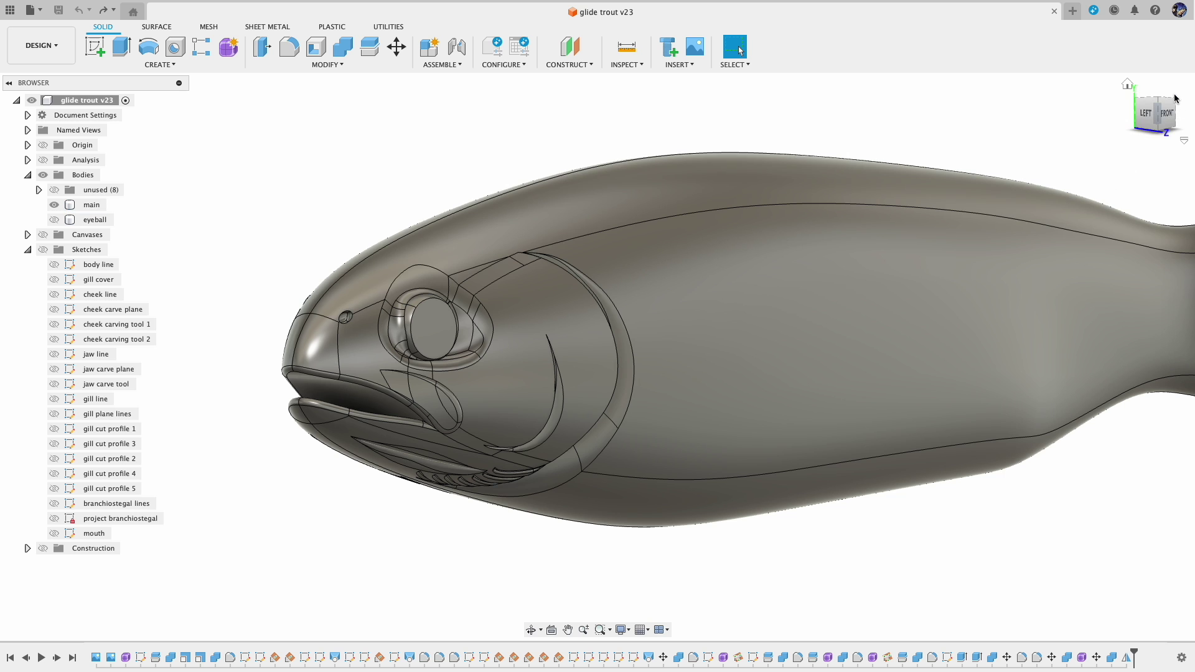
left_click(1168, 118)
middle_click_drag(701, 336, 979, 371)
scroll(769, 390, "up", 5)
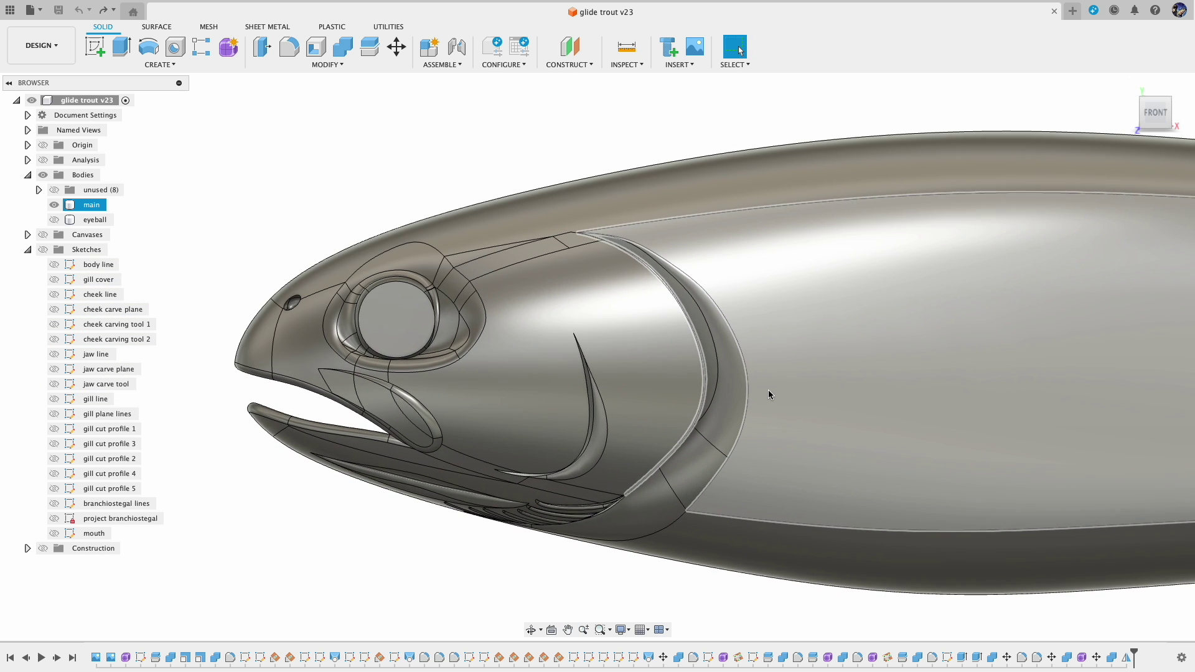
middle_click_drag(765, 389, 787, 394)
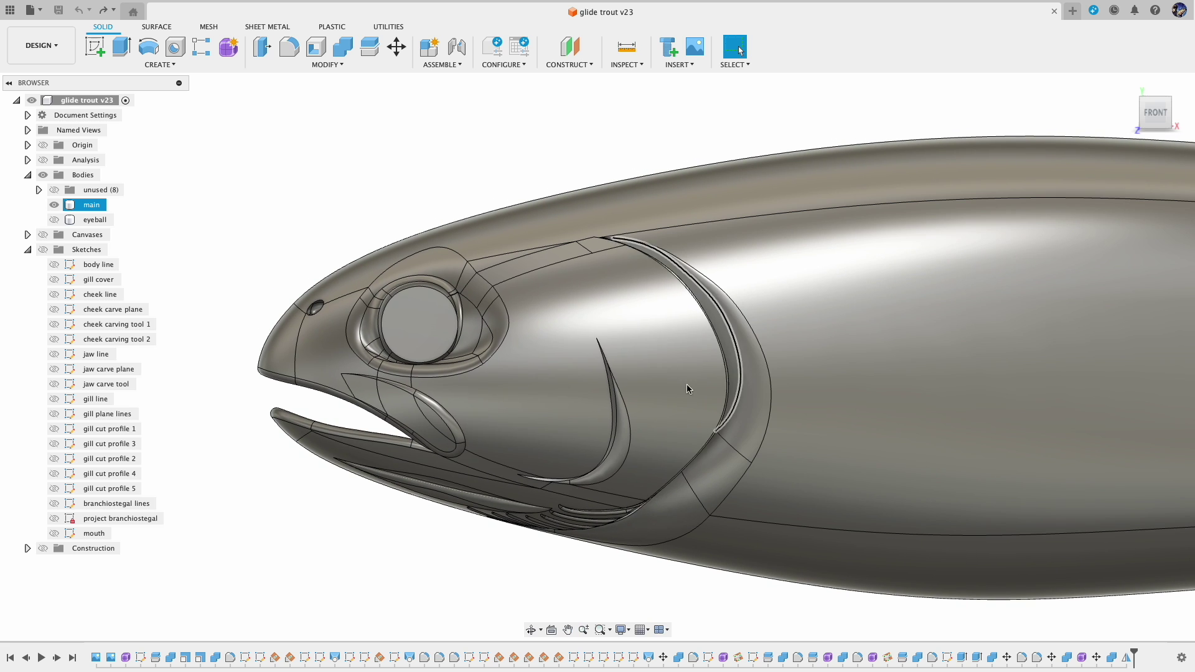
left_click(261, 303)
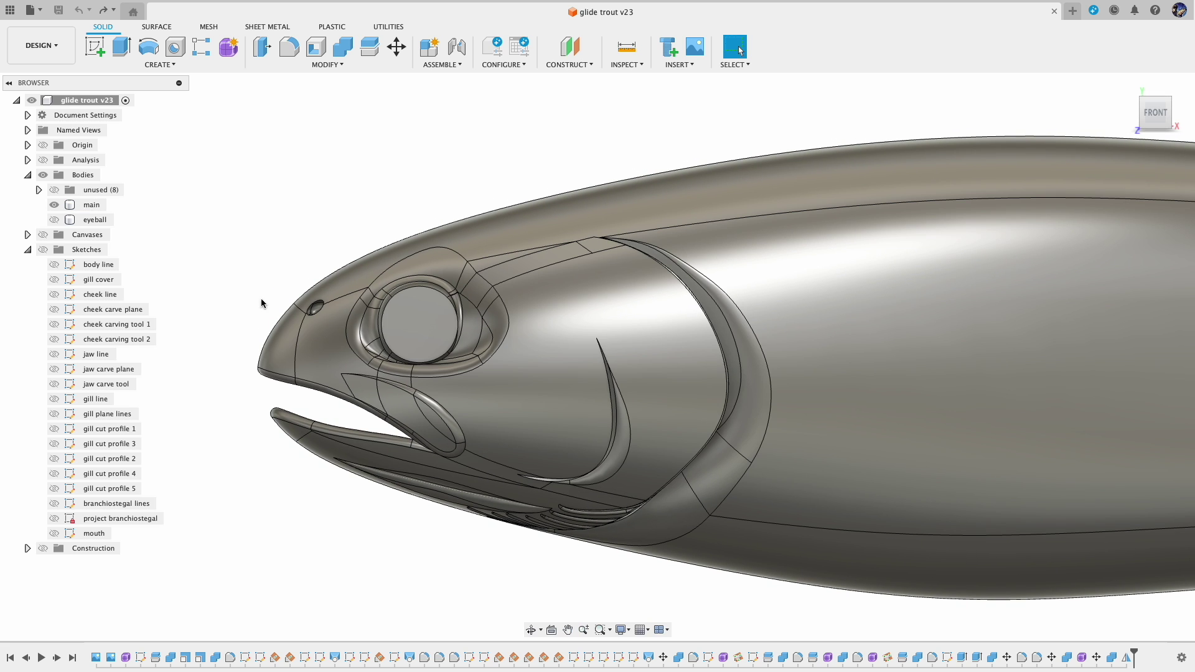
Step: Show the trout reference canvas and hide the main body
left_click(39, 235)
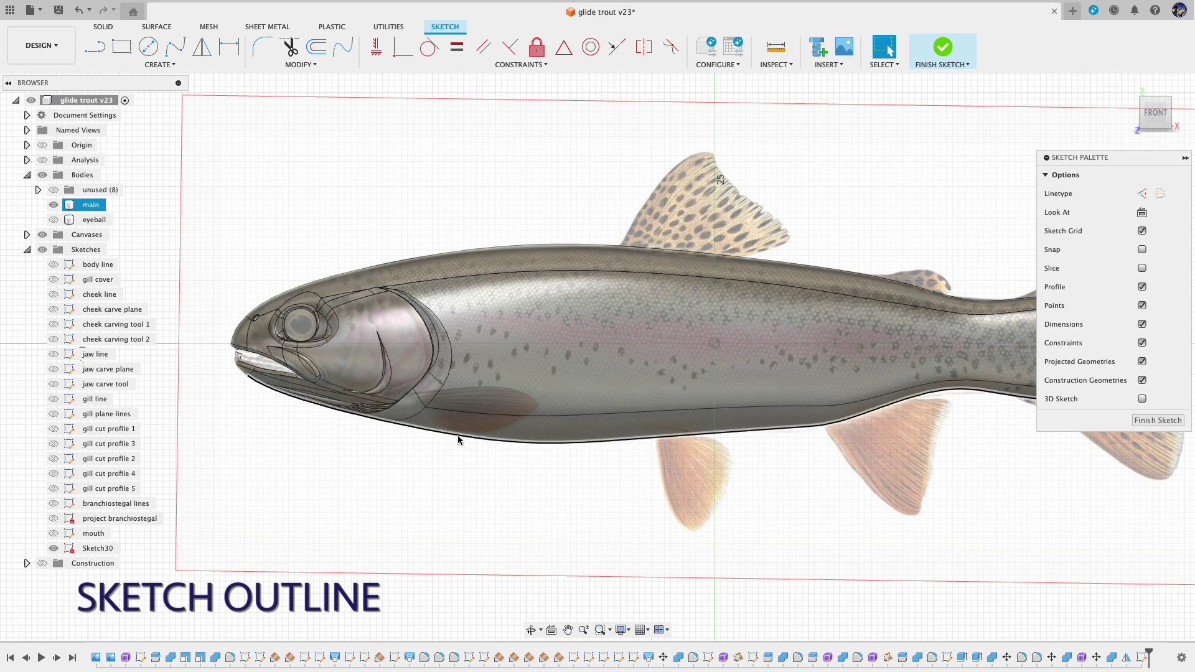
middle_click_drag(422, 478, 424, 394, "shift")
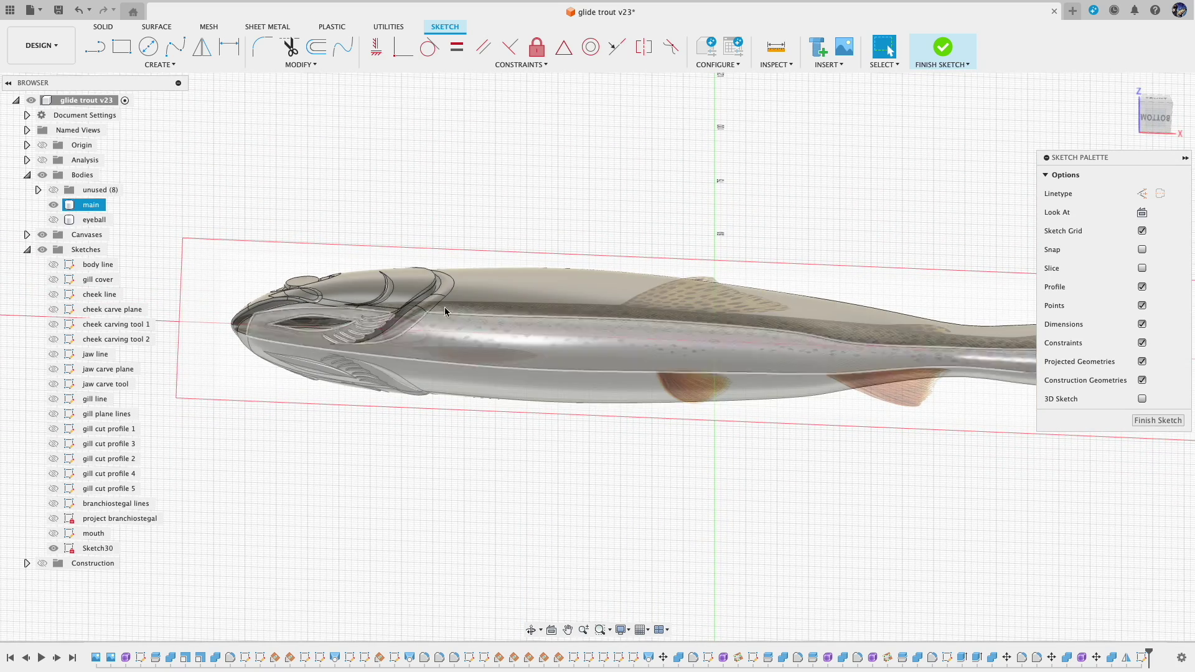
middle_click_drag(452, 300, 442, 358, "shift")
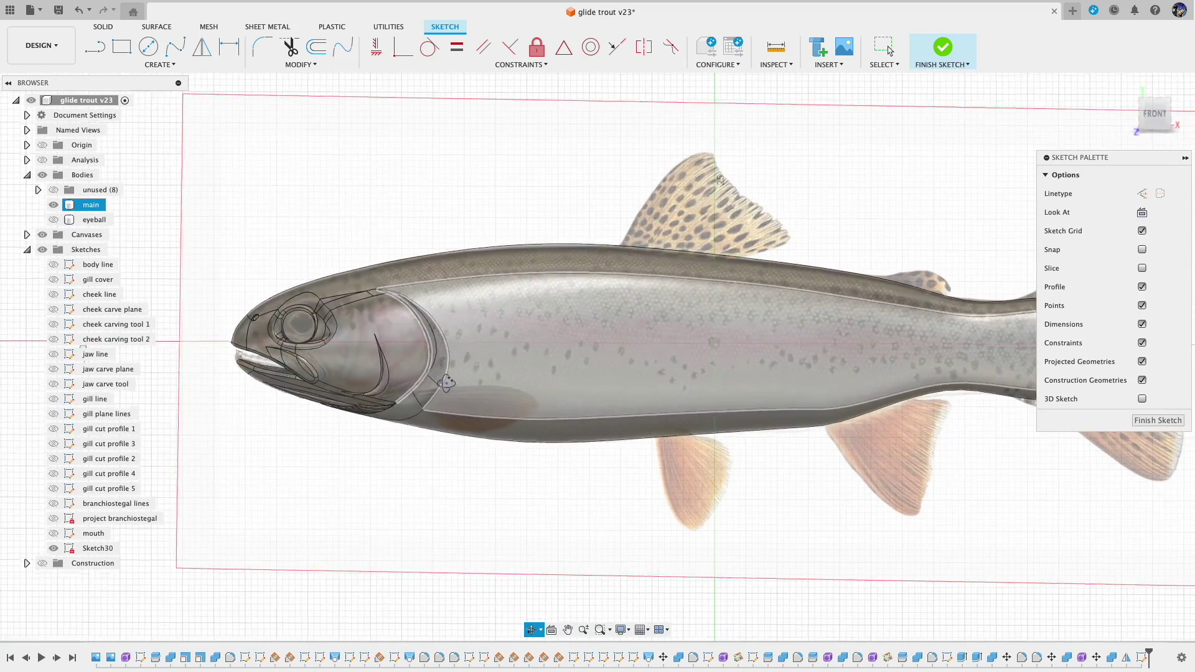
left_click(53, 205)
Step: Sketch a closed five-point fit point spline around the pectoral fin, extending above and behind it
key("s")
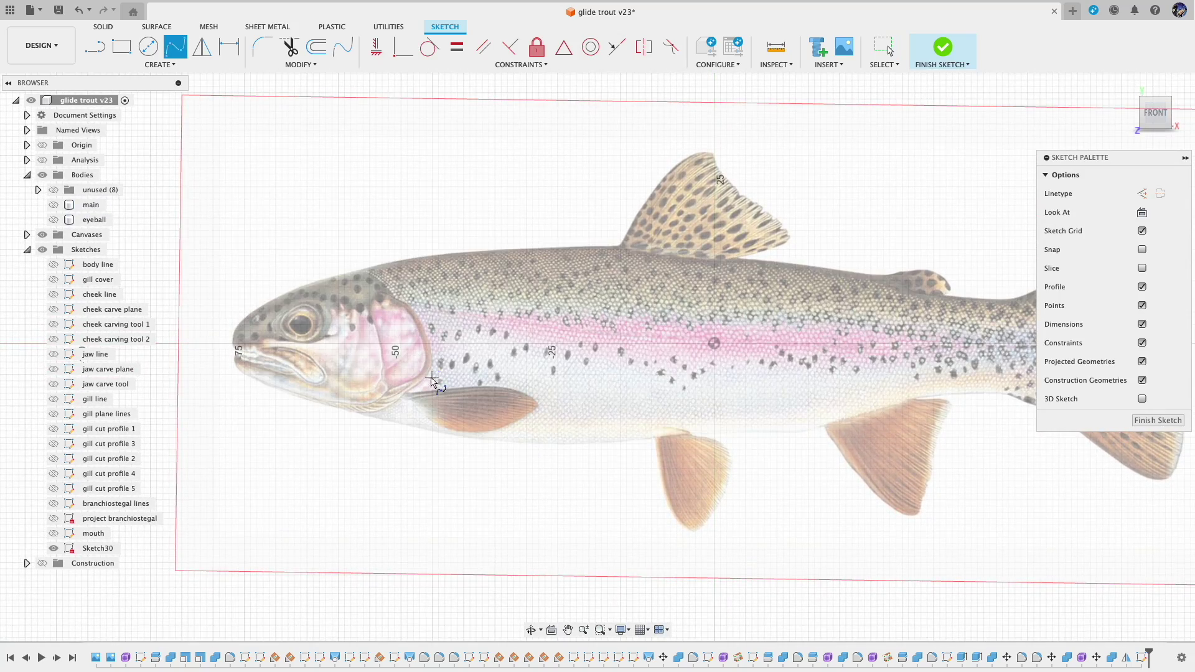
left_click(525, 412)
left_click(449, 405)
left_click(432, 377)
left_click_drag(432, 377, 434, 384)
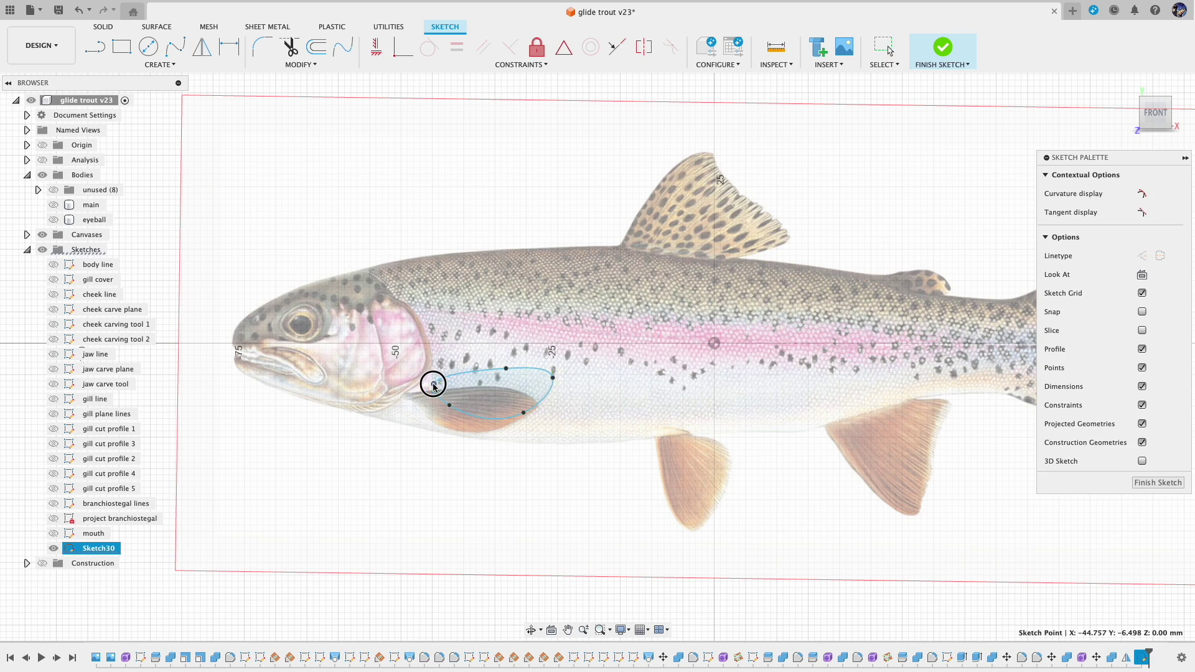
left_click_drag(552, 378, 559, 377)
left_click(434, 384)
Step: Shift the spline lower over the pectoral fin and place its sketch before the last timeline feature, with the history marker right after it
scroll(438, 377, "up", 5)
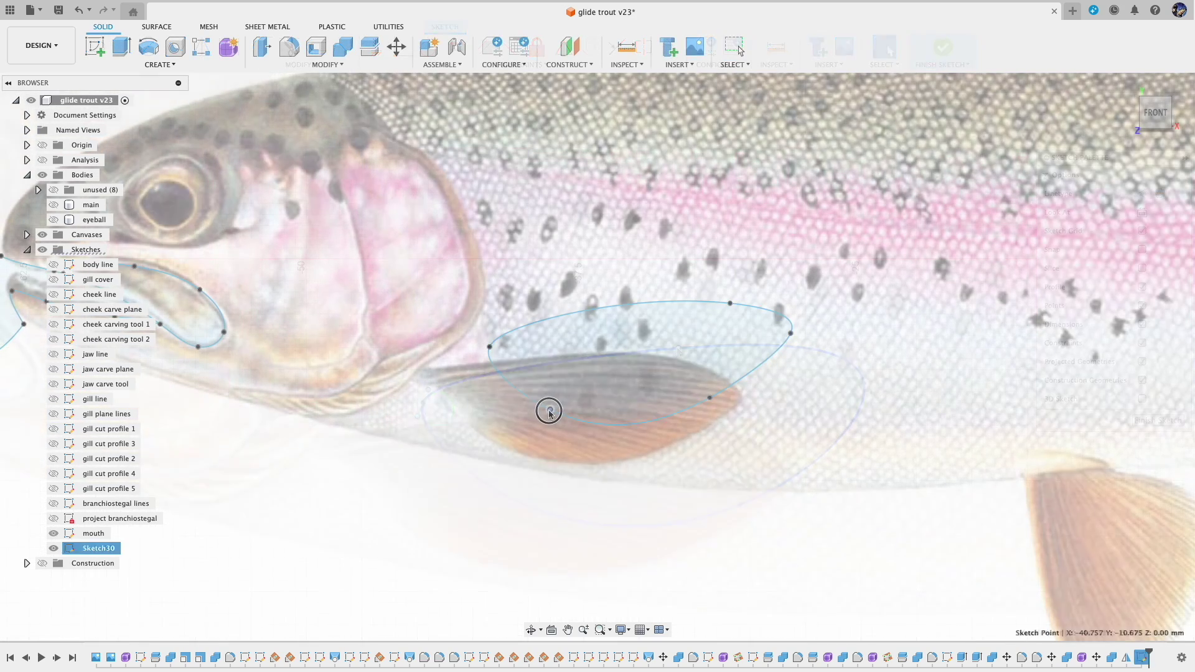
left_click_drag(549, 411, 547, 421)
left_click_drag(788, 337, 787, 346)
left_click_drag(730, 303, 704, 320)
key("super+z")
key("super+z")
key("super+z")
key("super+z")
key("super+z")
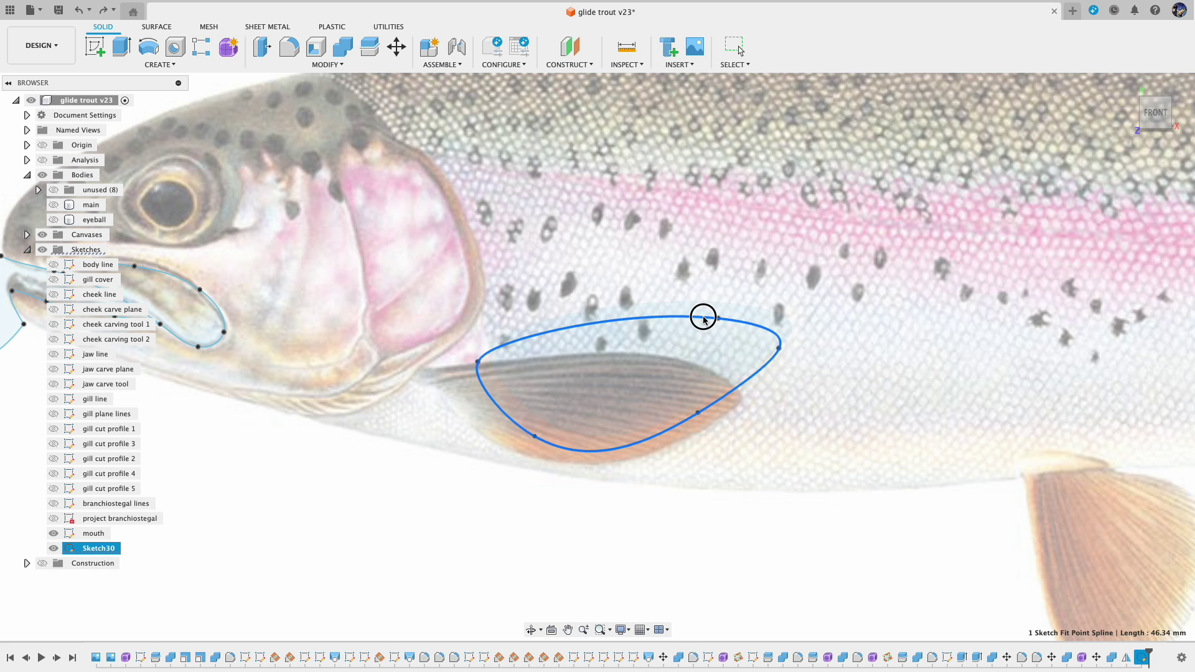
mouse_move(1126, 659)
left_mouse_down()
mouse_move(1147, 659)
mouse_move(1133, 654)
left_mouse_up()
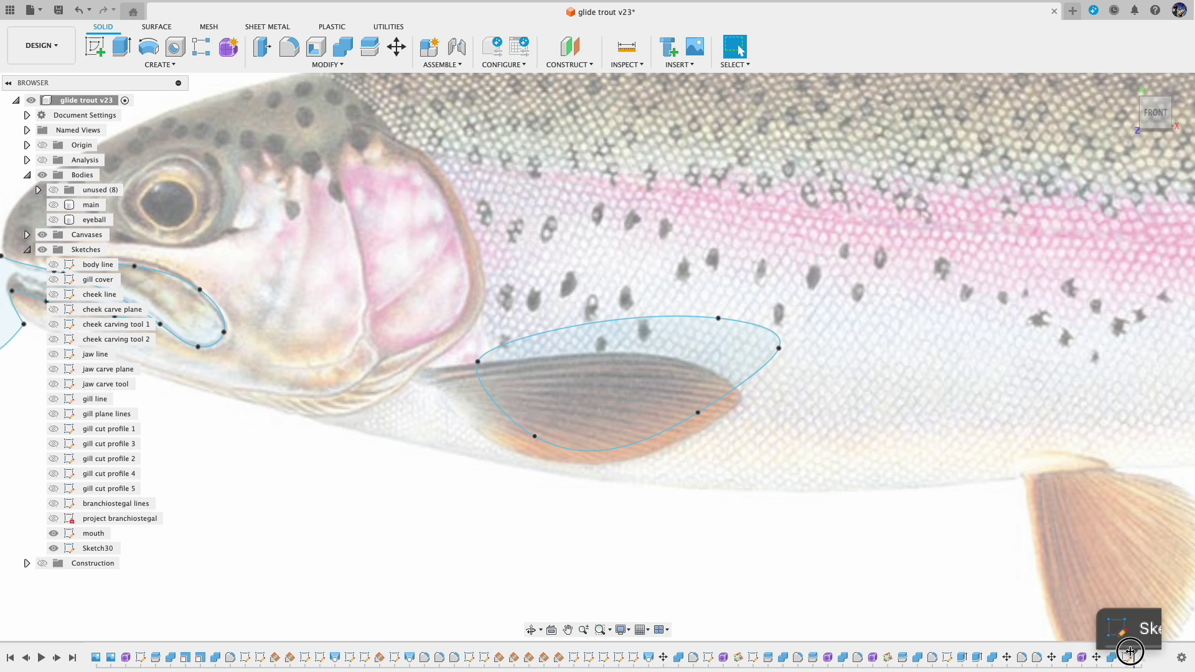
scroll(355, 211, "down", 3)
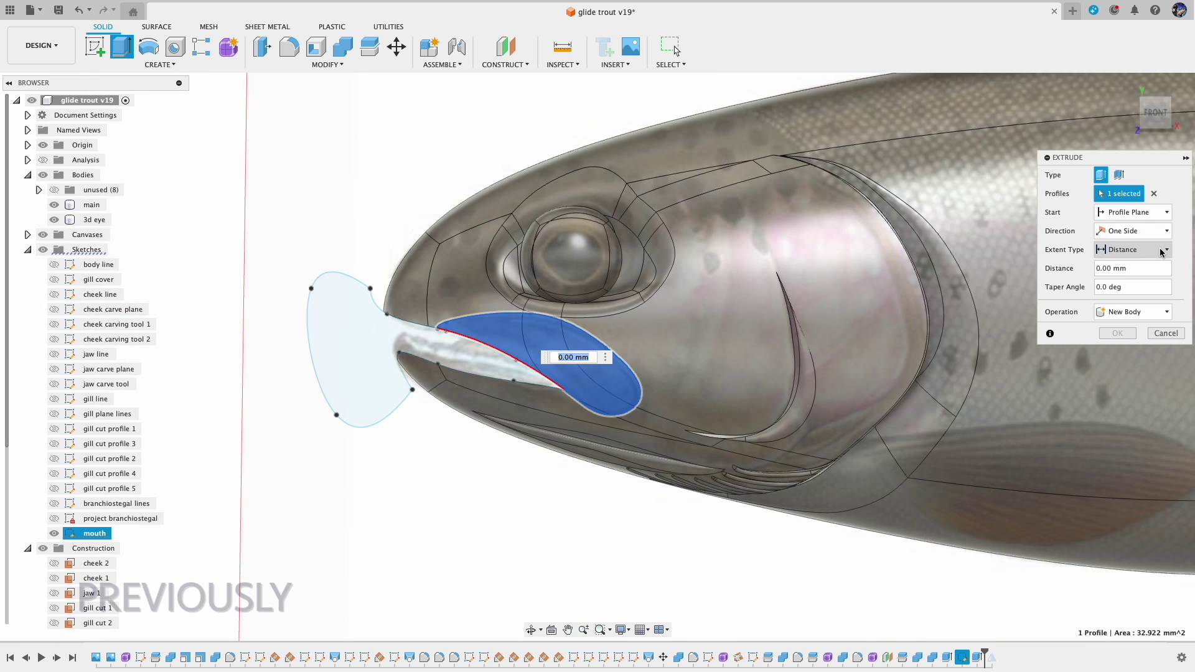
Step: Try to extrude the upper lip profile To Object, up to the cheek face of the main body
left_click(1133, 250)
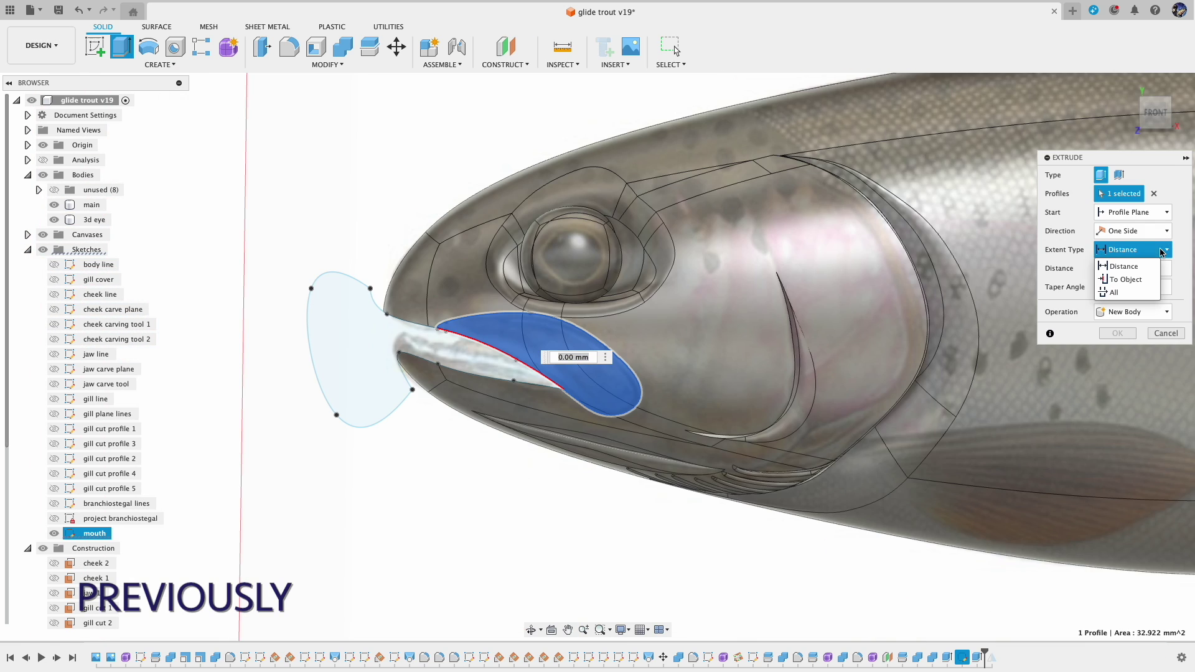
left_click(1121, 291)
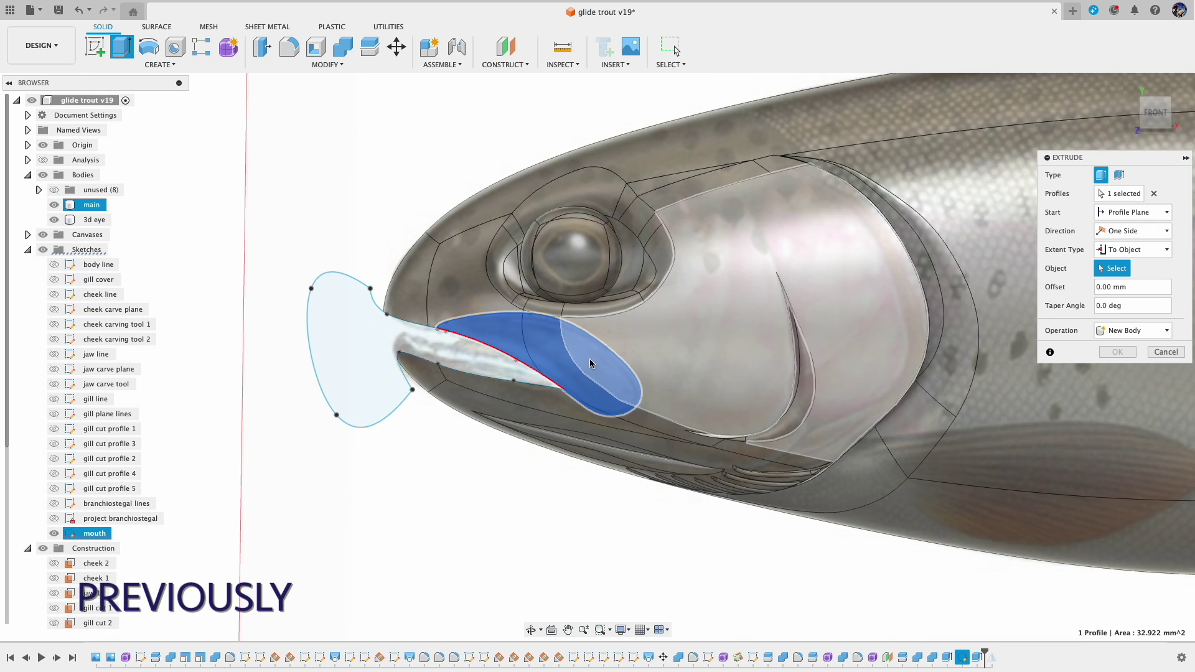
left_click(635, 354)
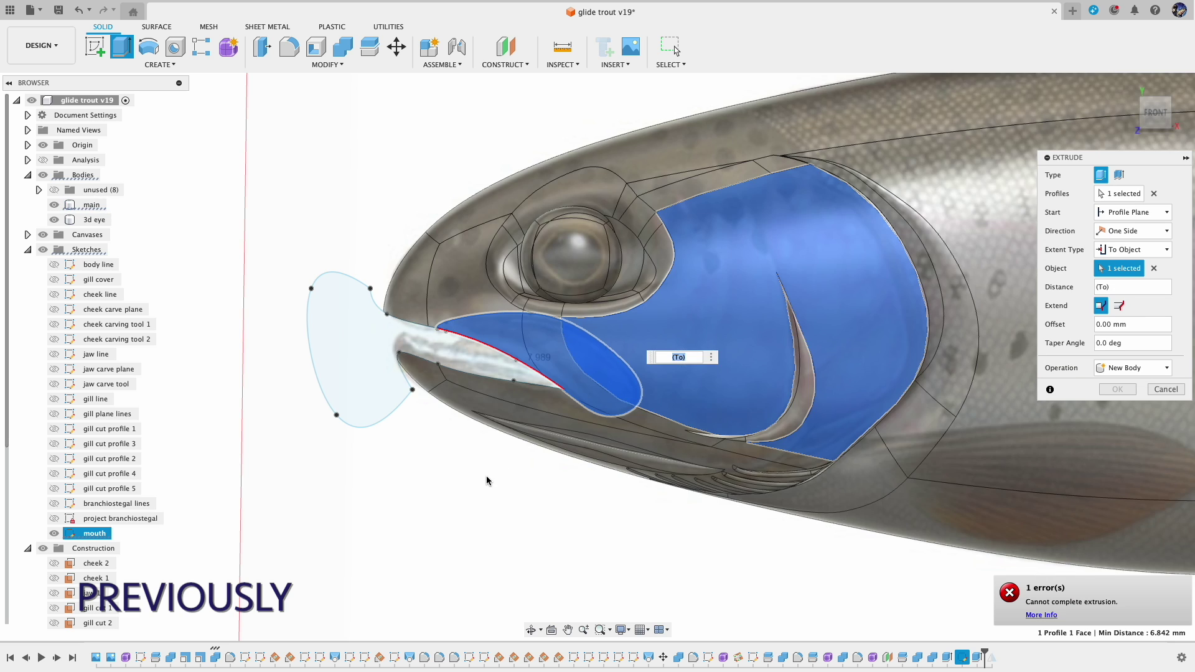
middle_click_drag(492, 515, 504, 339, "shift")
left_click(540, 341)
left_click(493, 325)
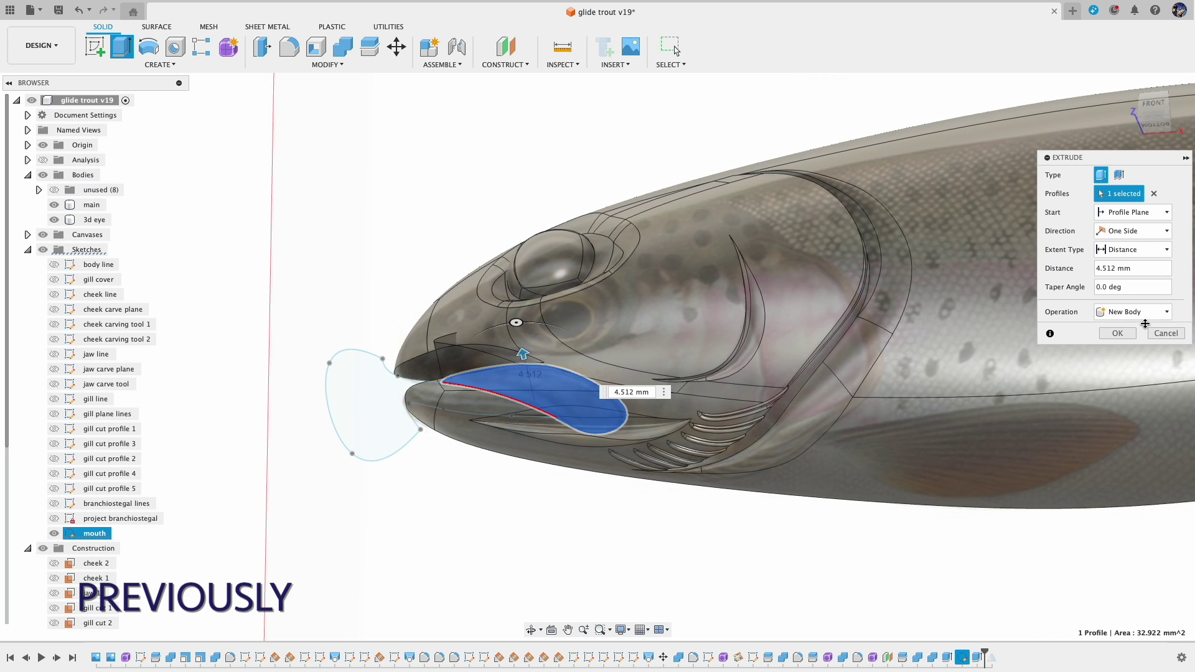
Step: Extrude the upper lip profile 11 mm as a new body and rename the body lip
left_click_drag(523, 354, 510, 294)
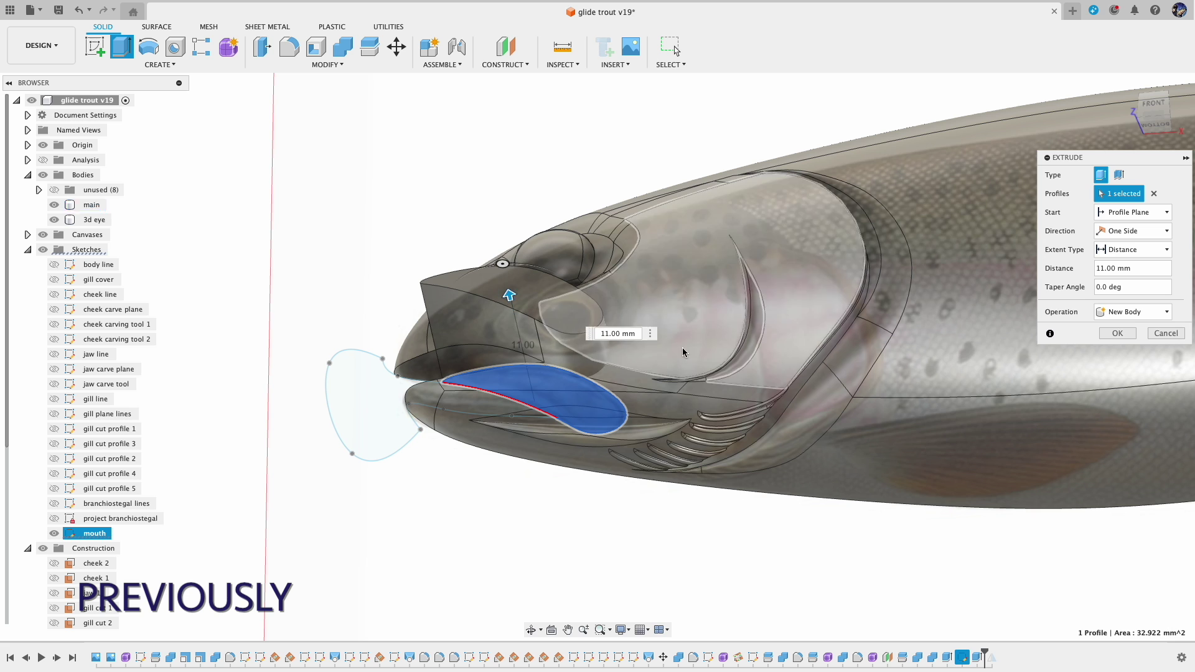
middle_click_drag(663, 366, 611, 411, "shift")
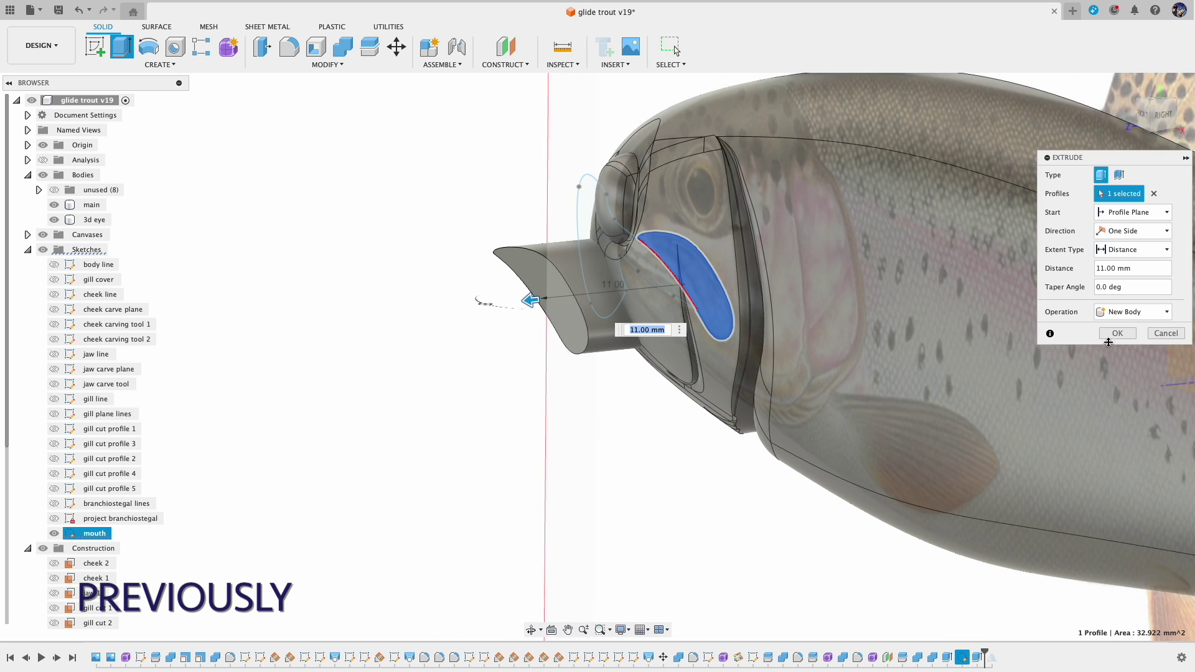
left_click(1113, 338)
left_click(574, 302)
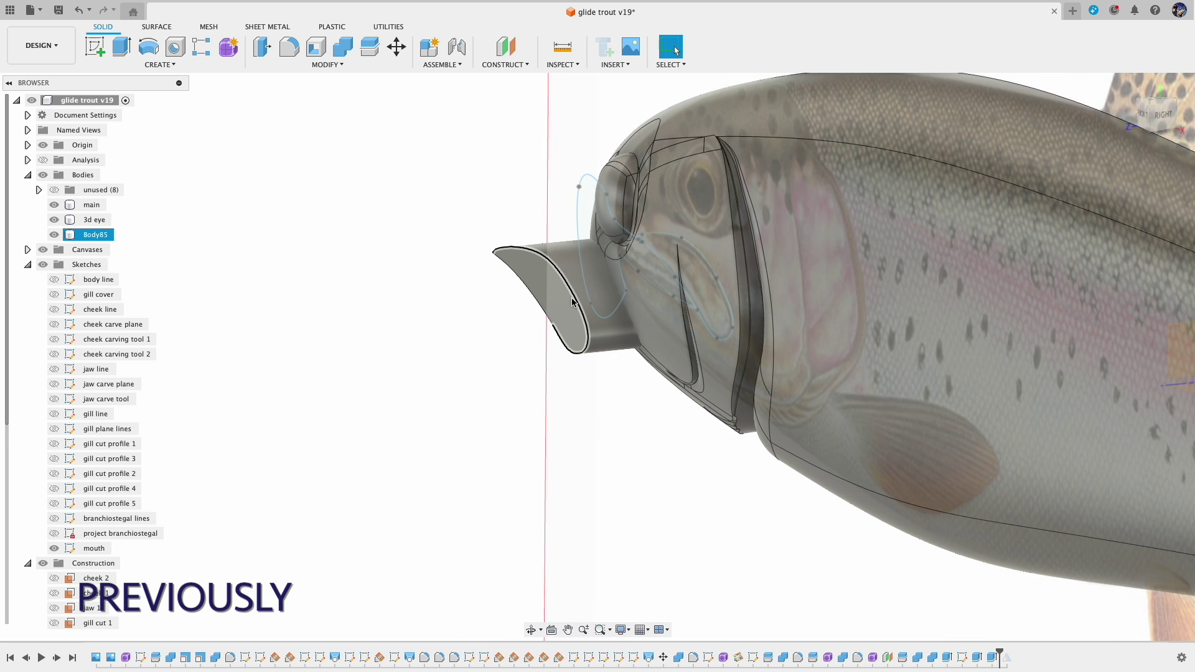
double_click(104, 236)
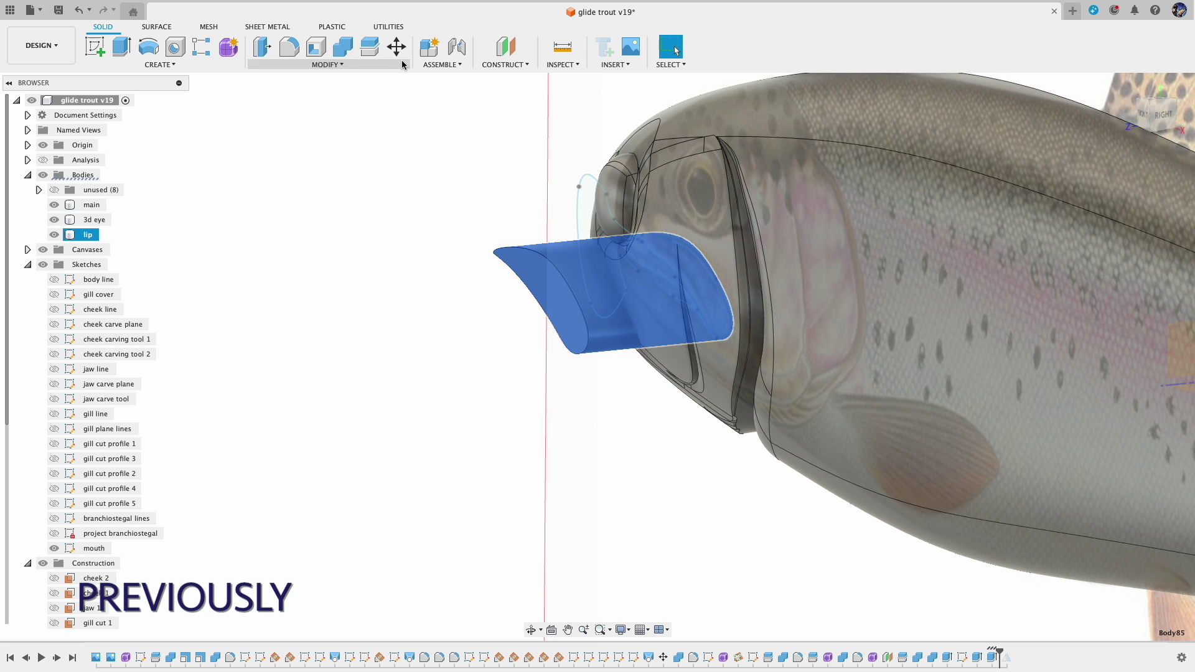
Step: Combine the lip body with the main body using Intersect, keeping the tool body
left_click(343, 46)
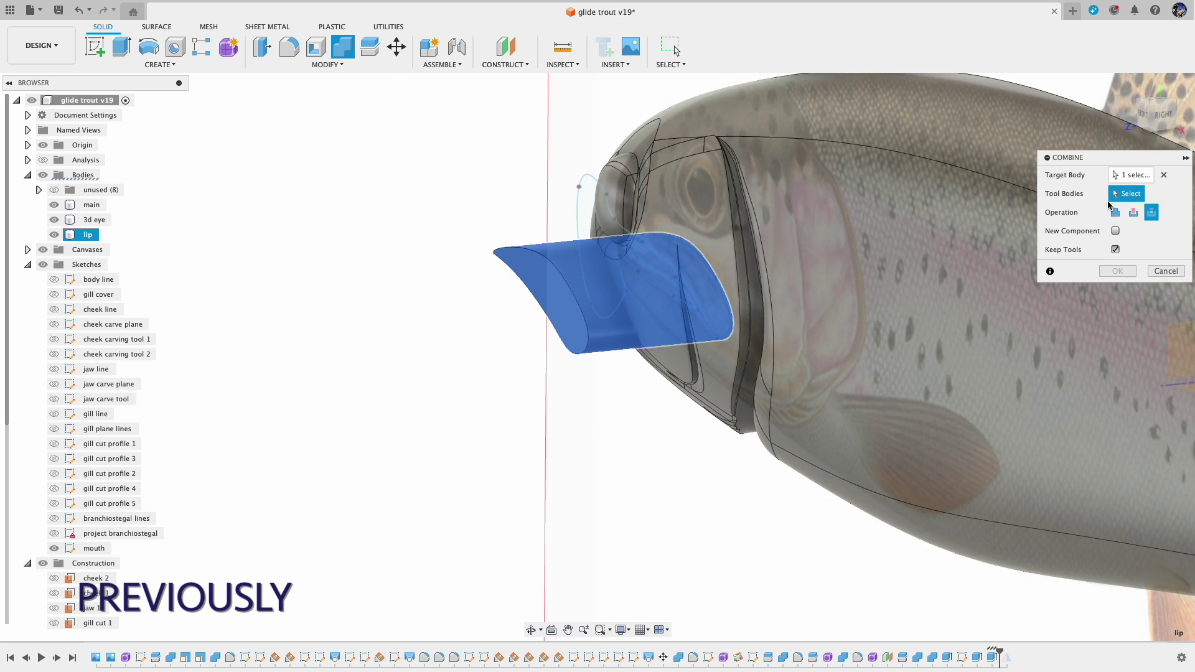
left_click(1027, 324)
left_click(1118, 271)
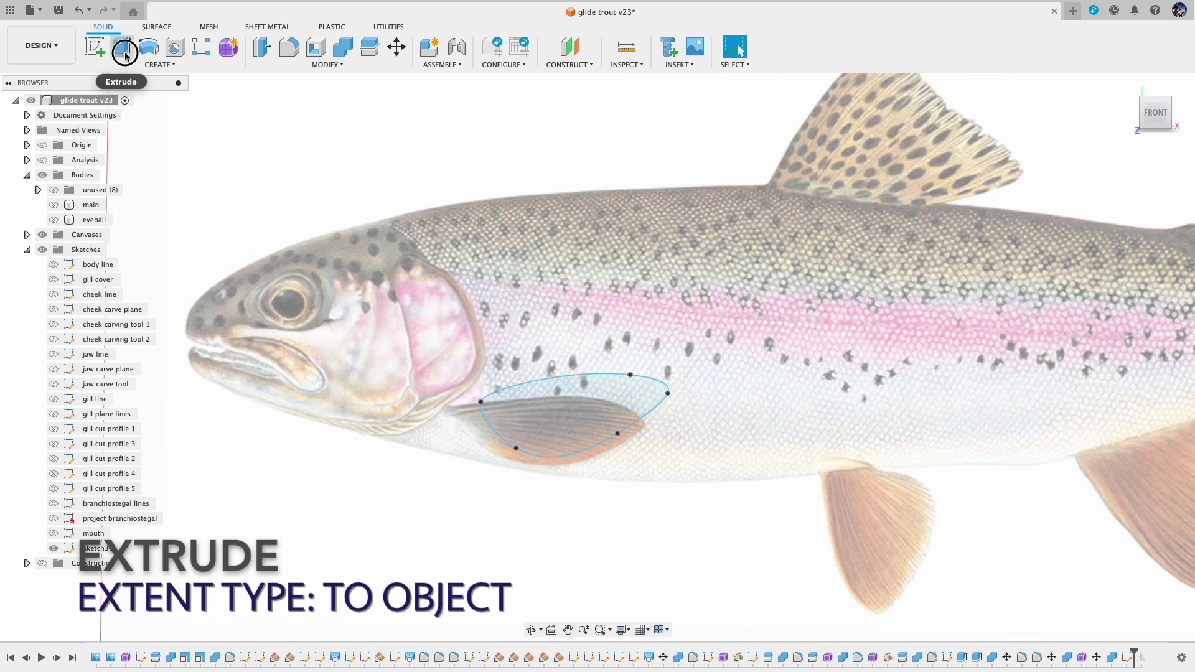
Step: Show the main body and extrude the pectoral fin profile To Object to its side face, extending to adjacent faces
left_click(122, 47)
left_click(54, 205)
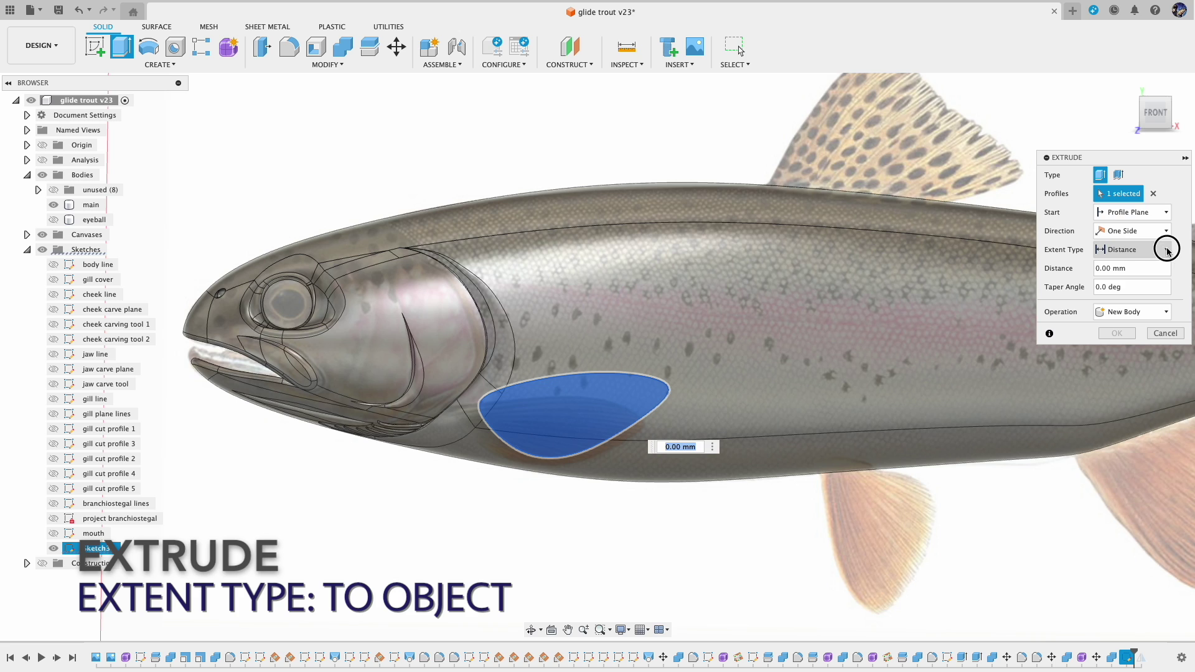
left_click(1168, 251)
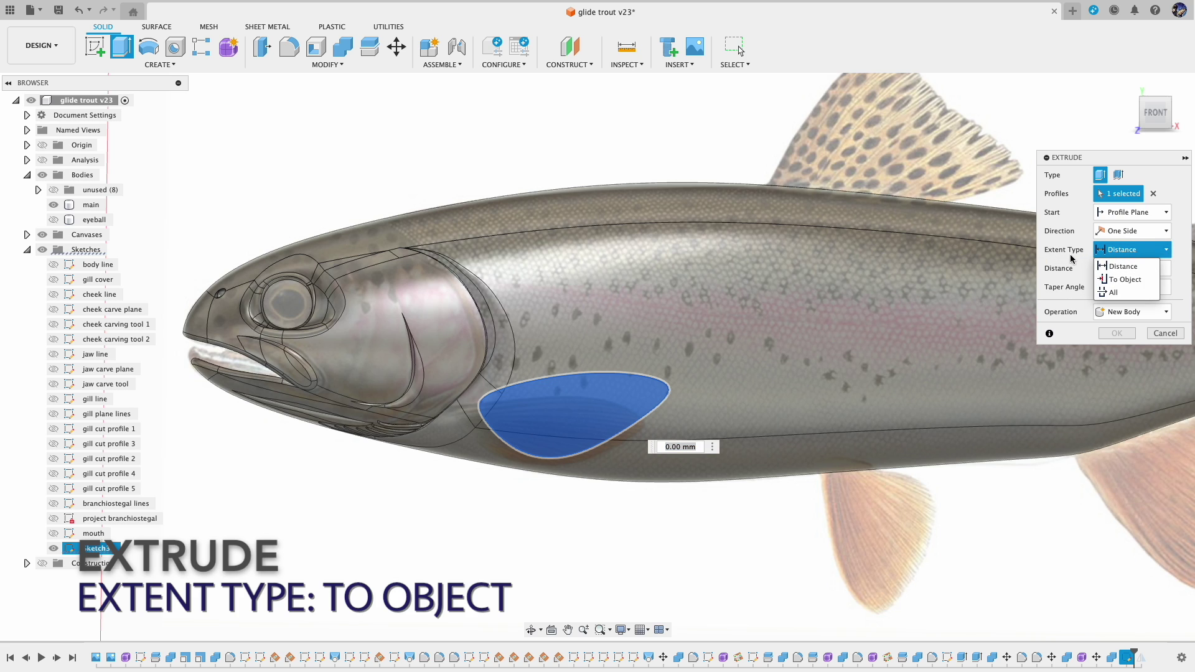
left_click(1141, 280)
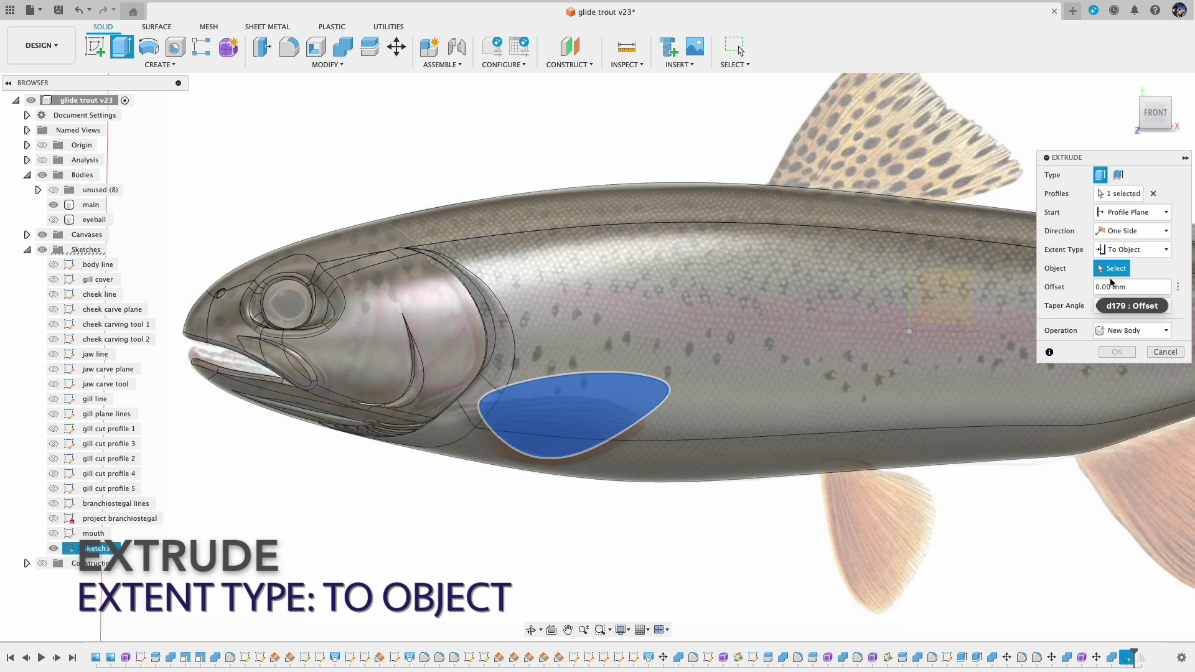
left_click(785, 398)
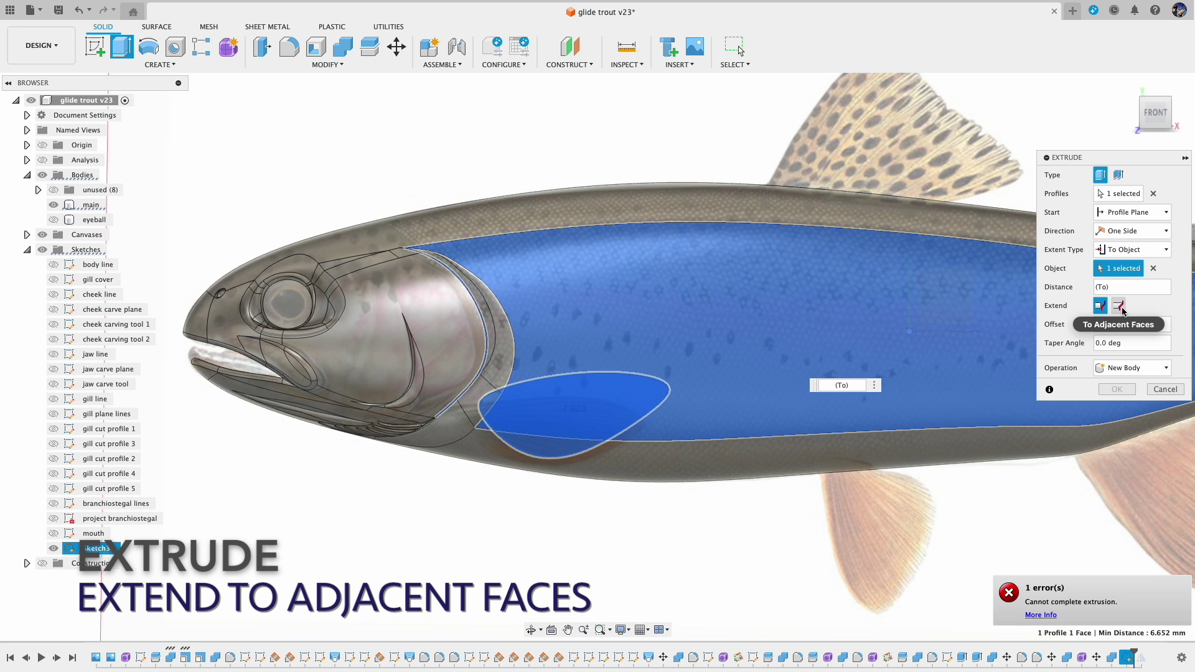
left_click(1119, 305)
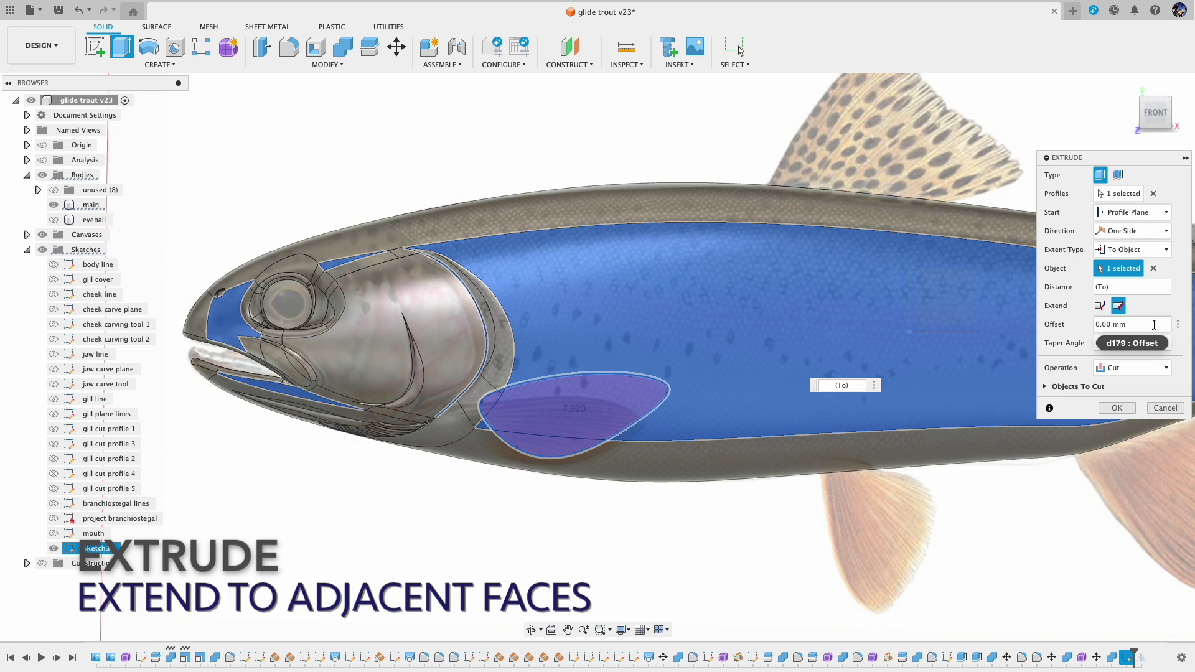
Step: Make the fin extrusion a New Body with an offset of -0.5 mm and complete it
left_click(1152, 368)
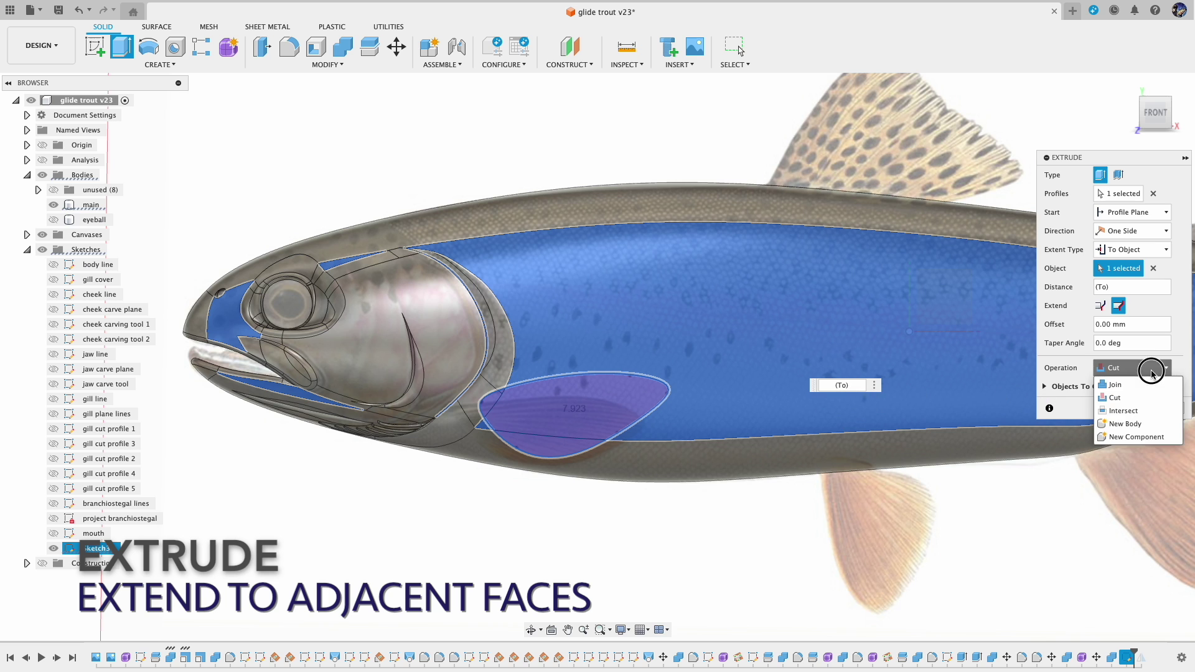
left_click(1132, 423)
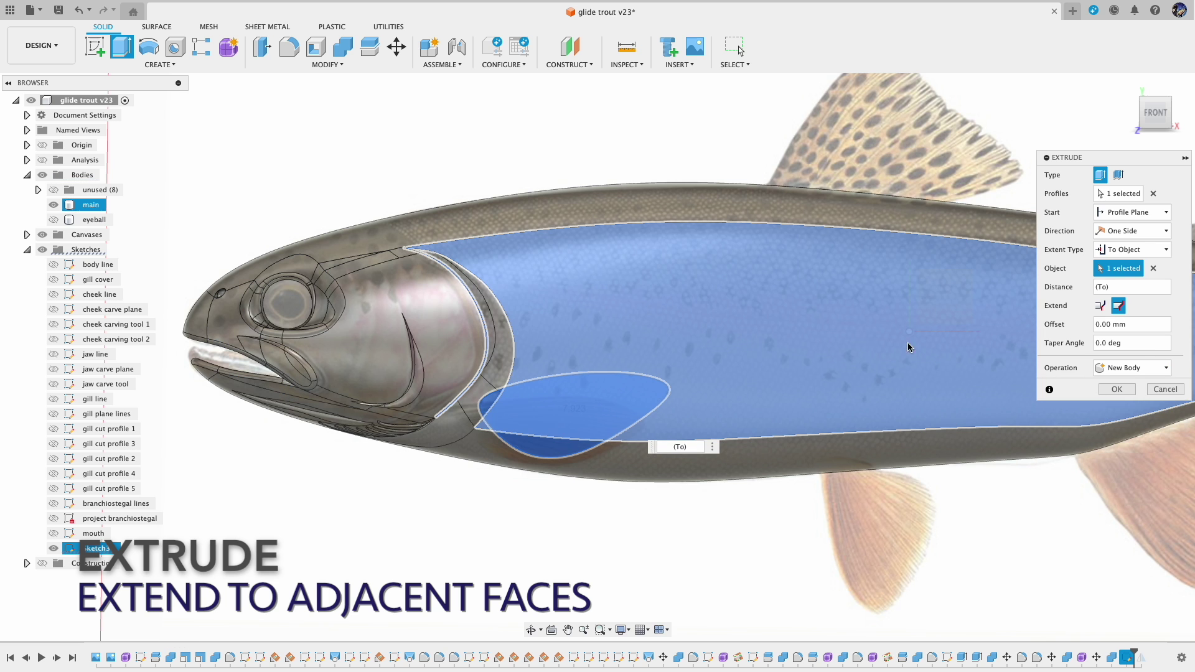
middle_click_drag(740, 530, 655, 541, "shift")
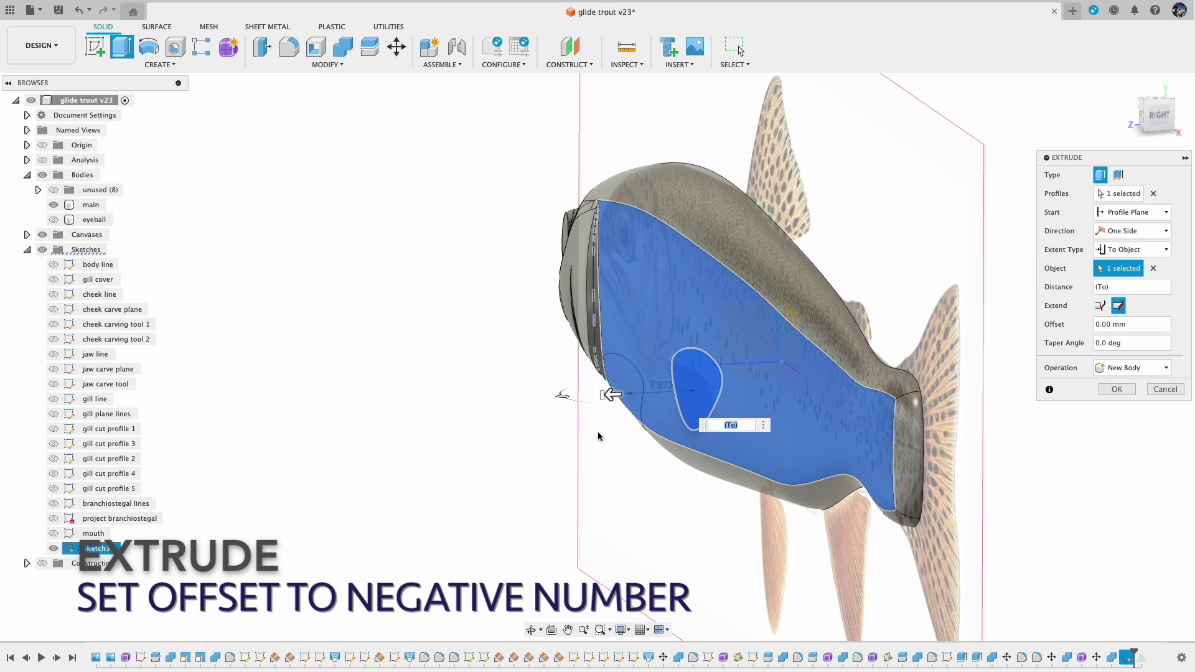
left_click(1098, 324)
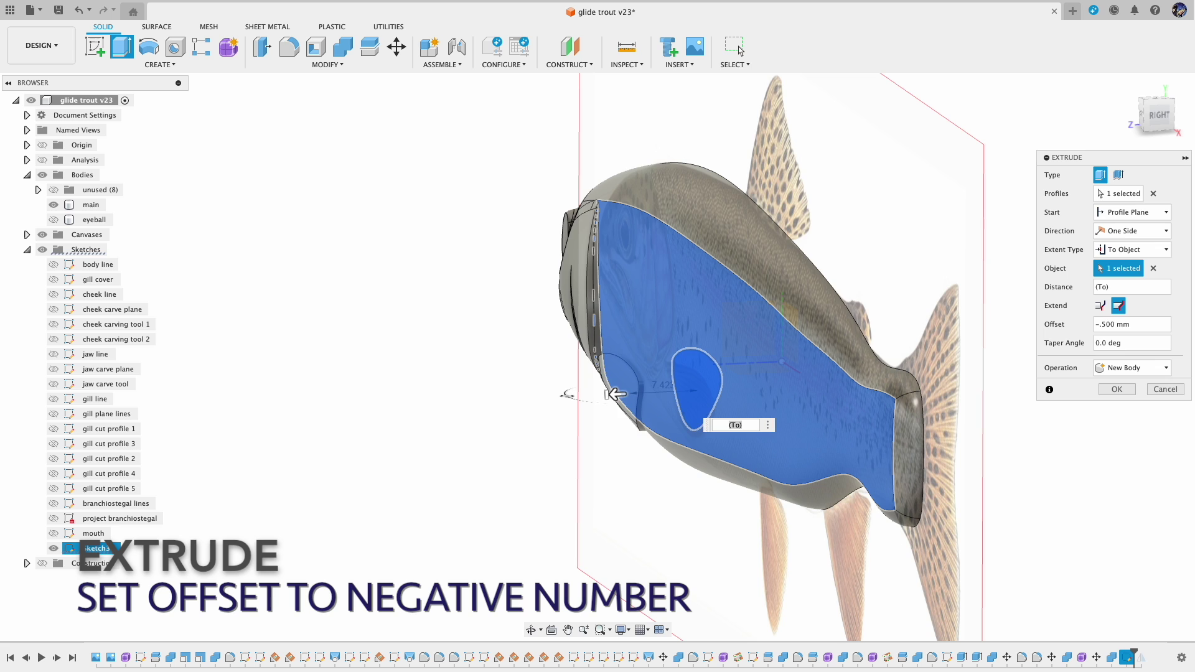
left_click(1118, 390)
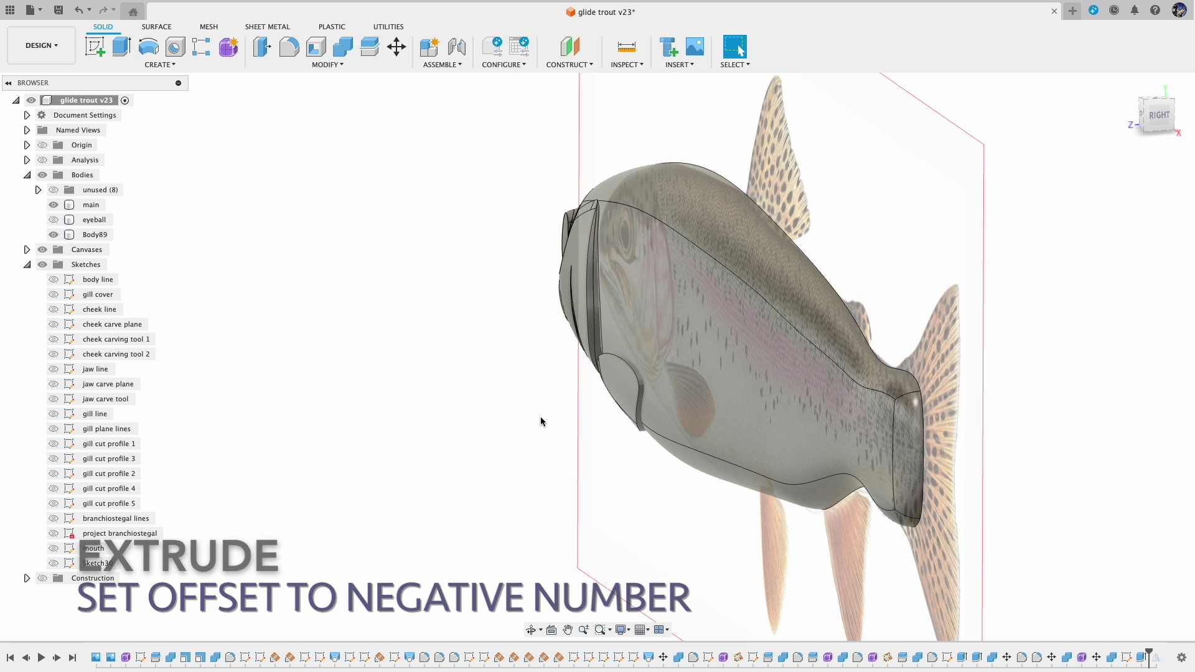
Step: Fillet the front outer edges of the pectoral fin body with a 1.00 mm constant radius
mouse_move(398, 326)
middle_mouse_down("shift")
mouse_move(419, 320)
mouse_move(413, 307)
mouse_move(382, 293)
mouse_move(382, 309)
middle_mouse_up("shift")
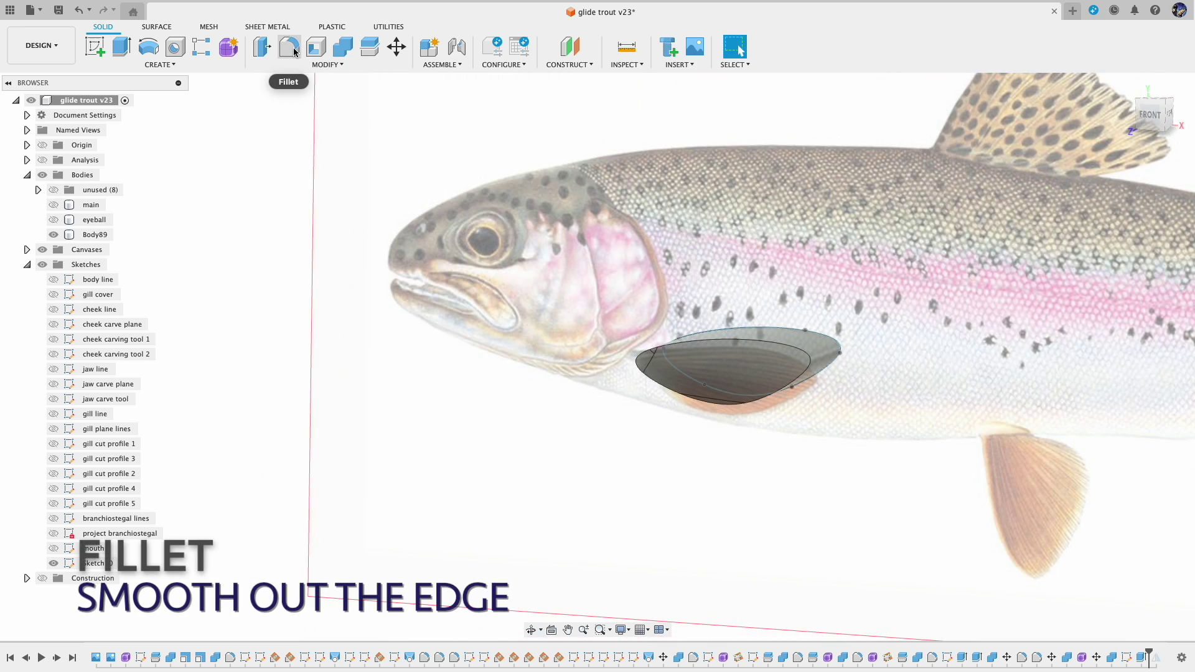
left_click(732, 342)
scroll(630, 353, "up", 3)
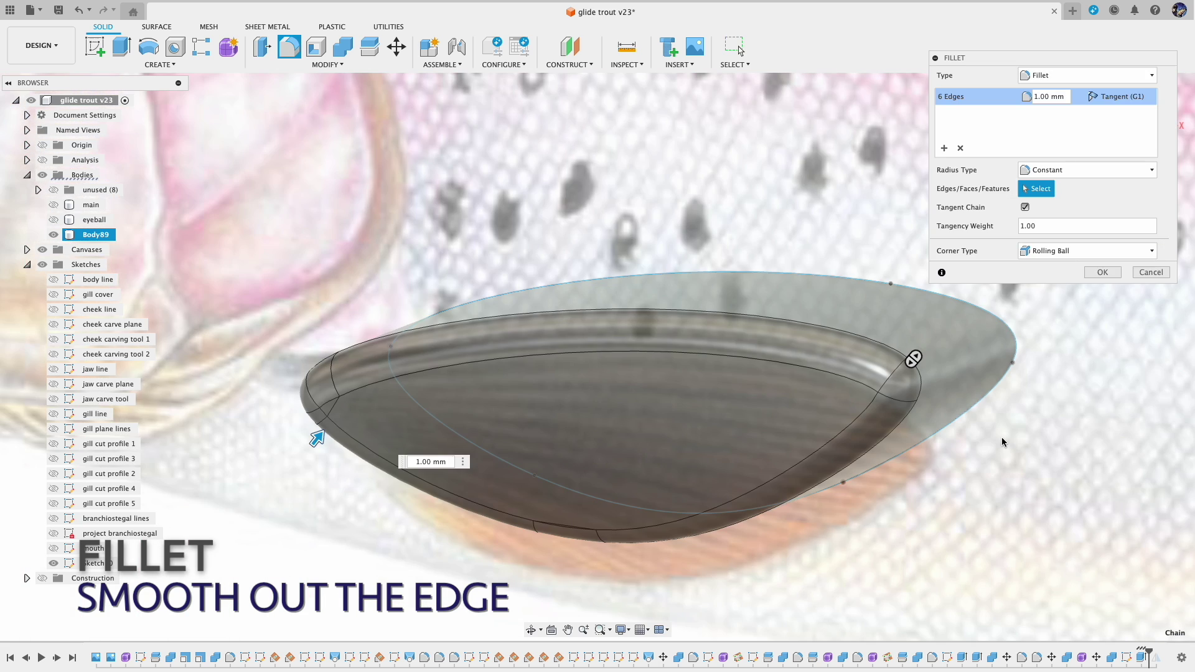
middle_click_drag(1002, 437, 978, 426, "shift")
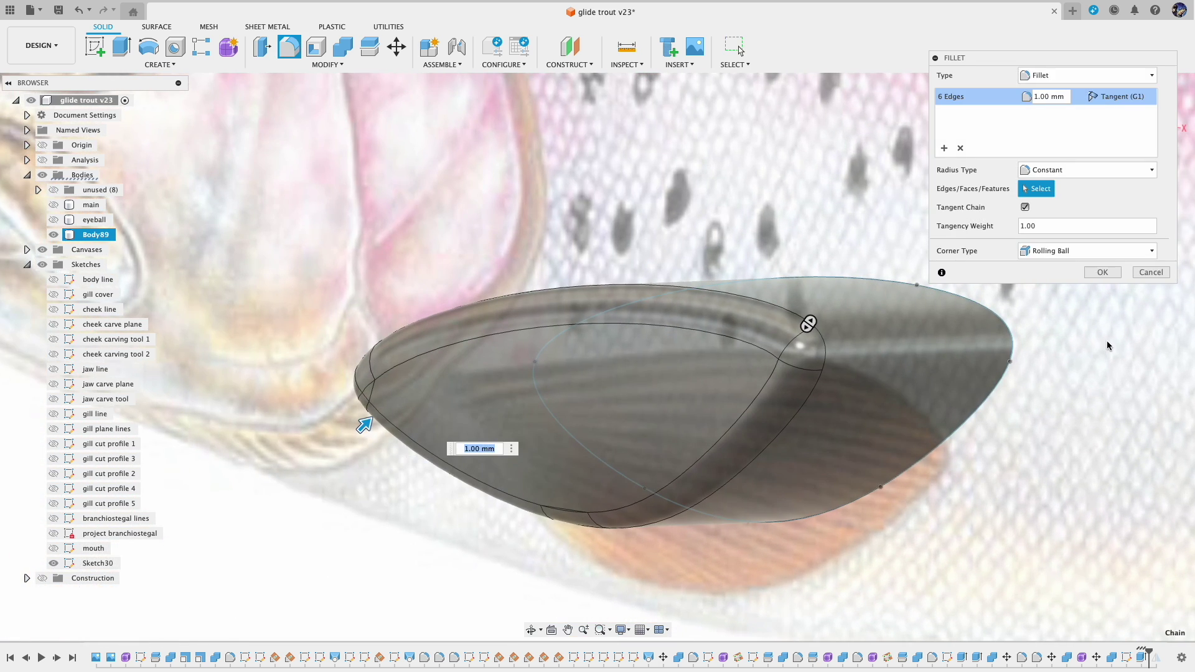
left_click(1106, 272)
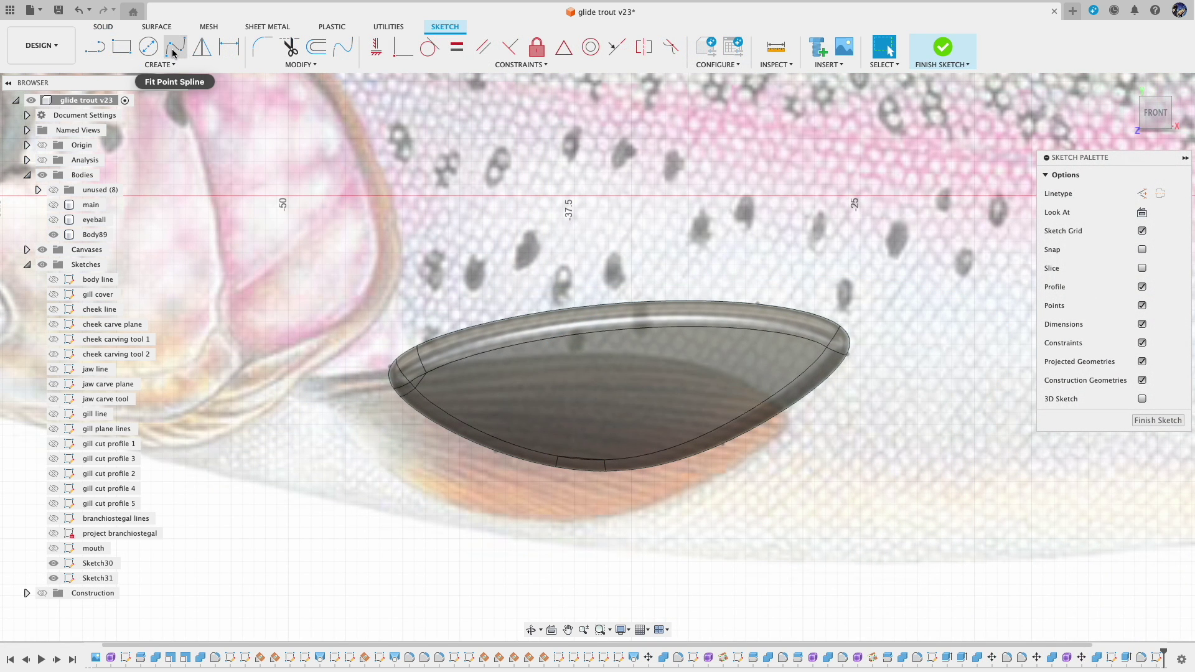
Step: Draw a fit point spline for the first fin ray along the pectoral fin's upper edge, starting ahead of the fin and ending beyond its rear tip
left_click(174, 53)
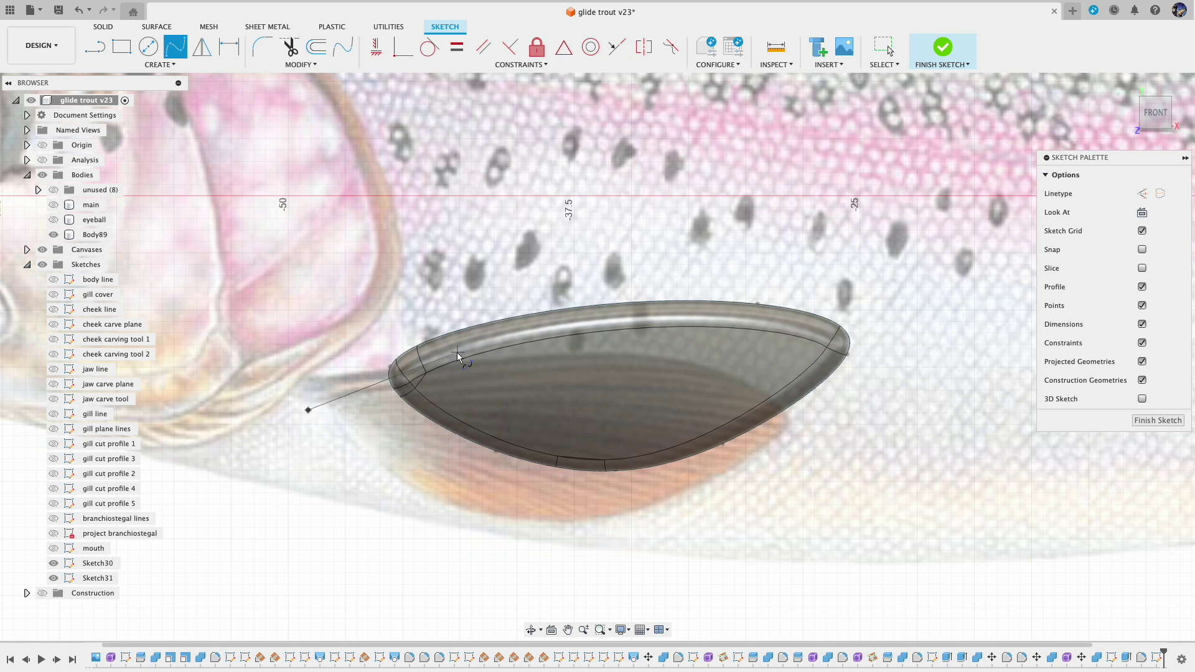
left_click(495, 349)
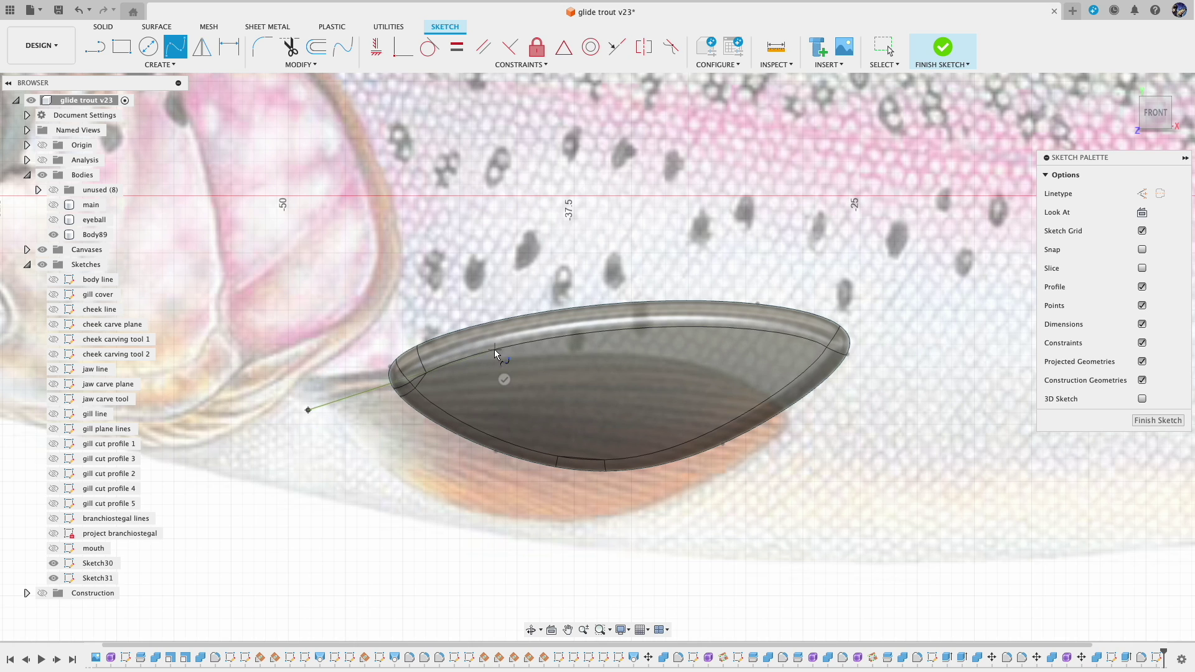
left_click(732, 327)
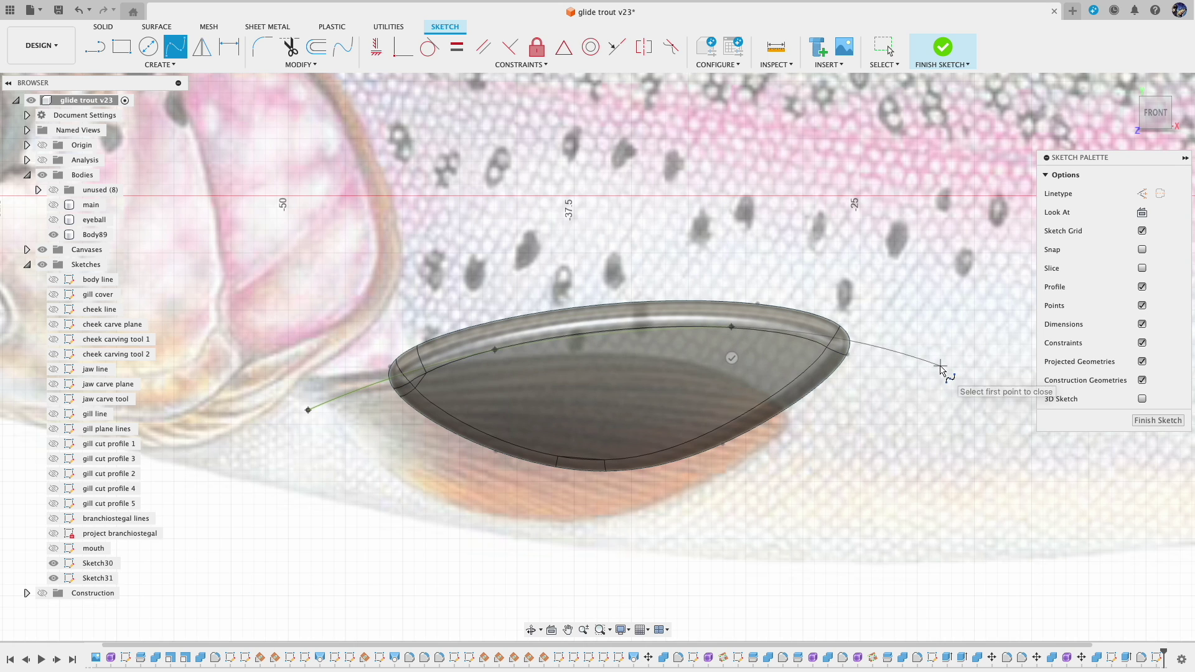
left_click(941, 359)
left_click(941, 359)
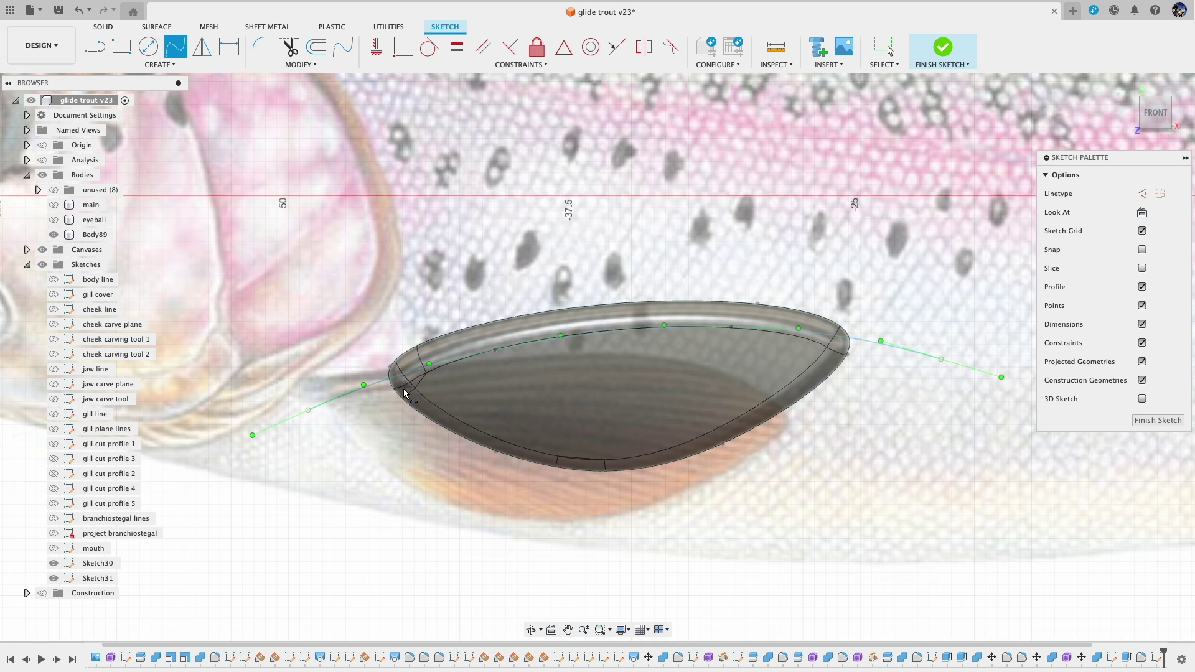
Step: Draw the second and third ray splines below the first, fanning out from the same starting point
left_click(309, 411)
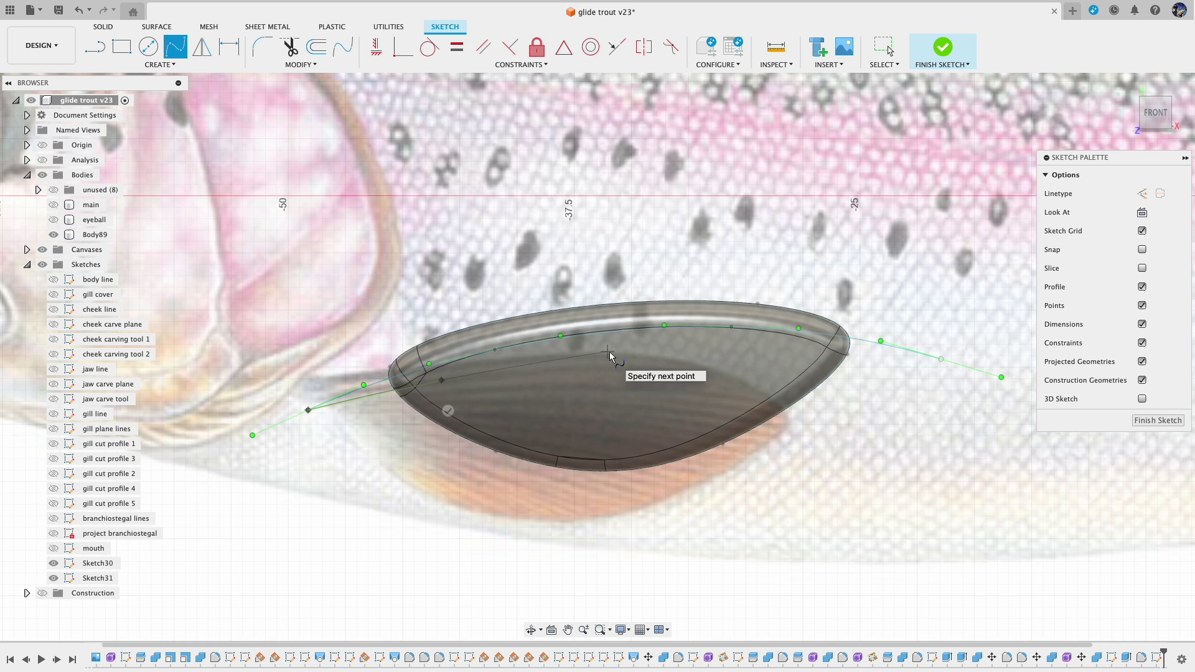
left_click(753, 349)
left_click(897, 370)
key("Return")
left_click(309, 410)
left_click(439, 394)
left_click(588, 376)
left_click(735, 370)
left_click(877, 387)
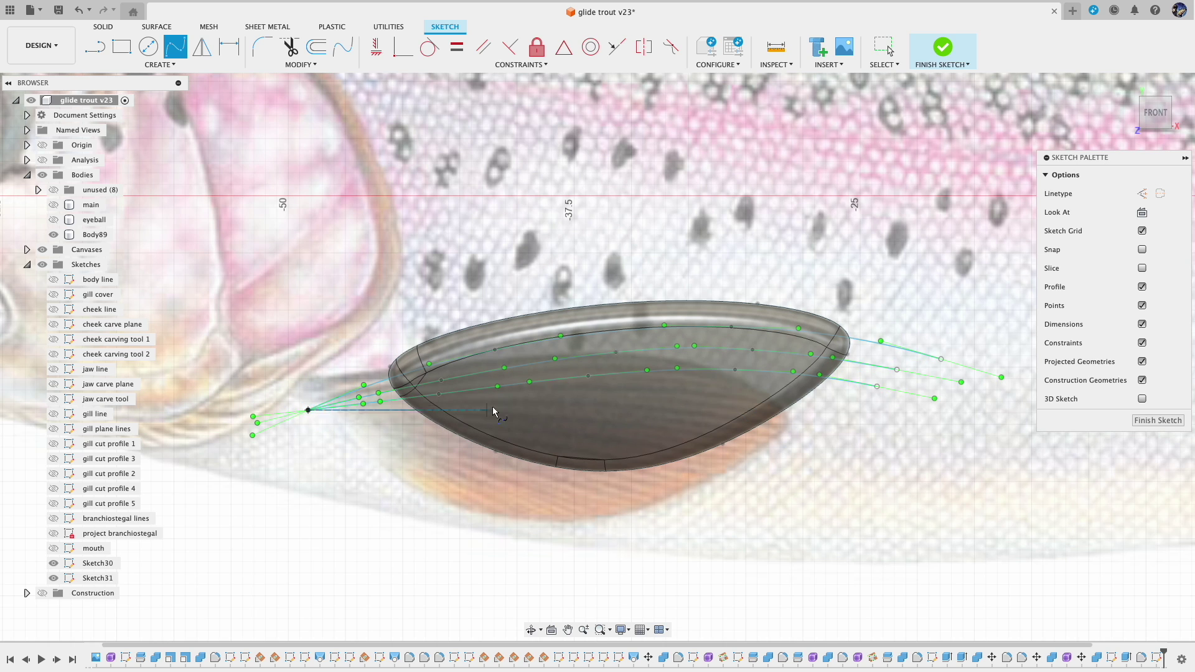
Step: Draw the remaining lower ray splines from the shared starting point across the pectoral fin
left_click(671, 420)
left_click(825, 434)
key("Return")
left_click(309, 410)
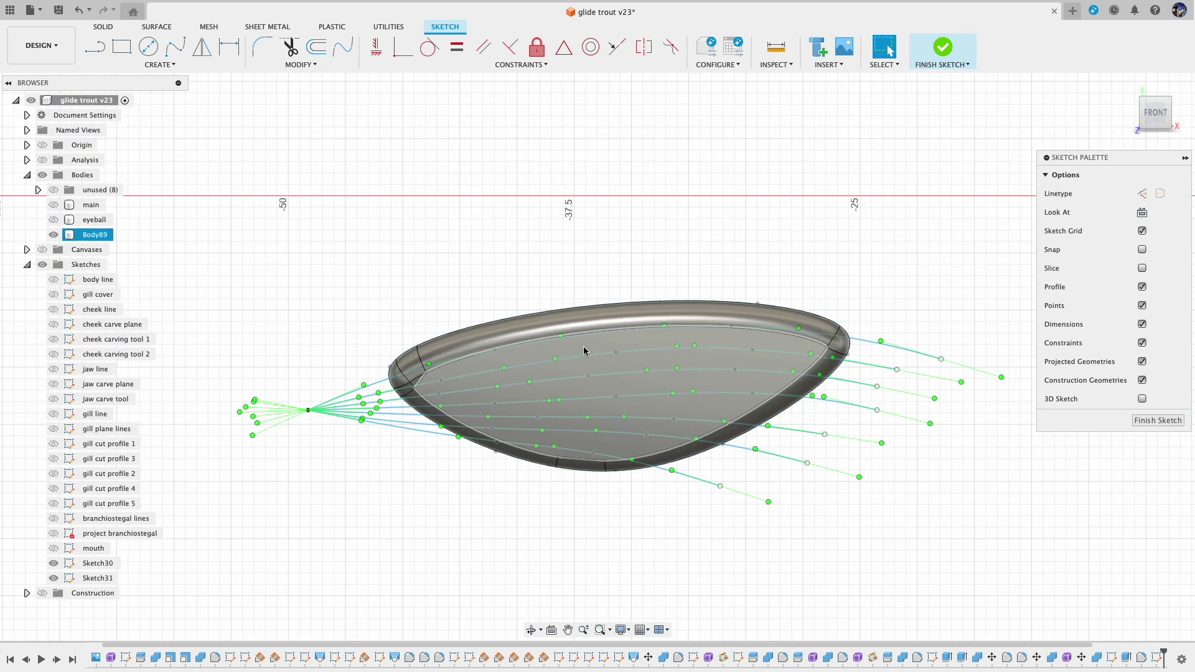
Step: Reposition the fit points of the ray splines to even out their spacing and curvature, and finish the sketch
scroll(589, 408, "up", 3)
left_click(428, 400)
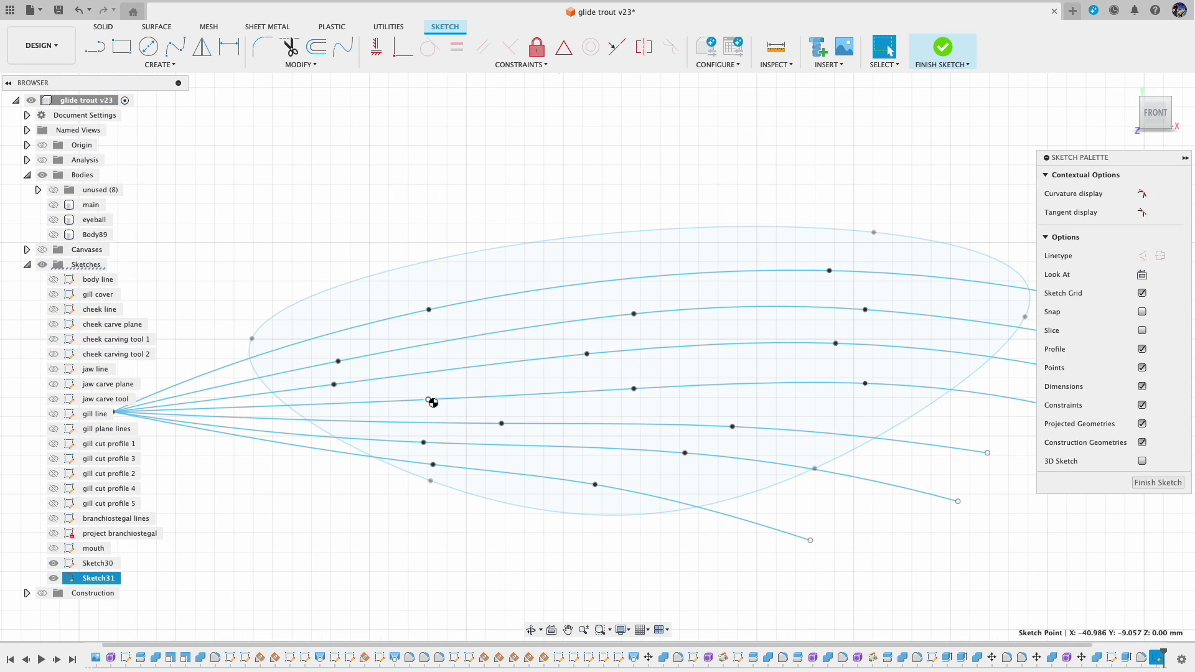
key("m")
left_click_drag(520, 396, 518, 391)
key("Return")
left_click_drag(634, 388, 639, 384)
left_click_drag(429, 399, 427, 394)
left_click_drag(518, 389, 486, 390)
left_click_drag(502, 423, 473, 417)
left_click_drag(424, 442, 455, 439)
left_click_drag(433, 464, 454, 463)
left_click_drag(736, 418, 738, 423)
left_click_drag(865, 384, 870, 391)
left_click_drag(865, 310, 897, 312)
left_click(942, 50)
Step: Show the pectoral fin body, start a new front-plane sketch and select the fin's front and fillet faces for Project To Surface
left_click(53, 235)
left_click(95, 47)
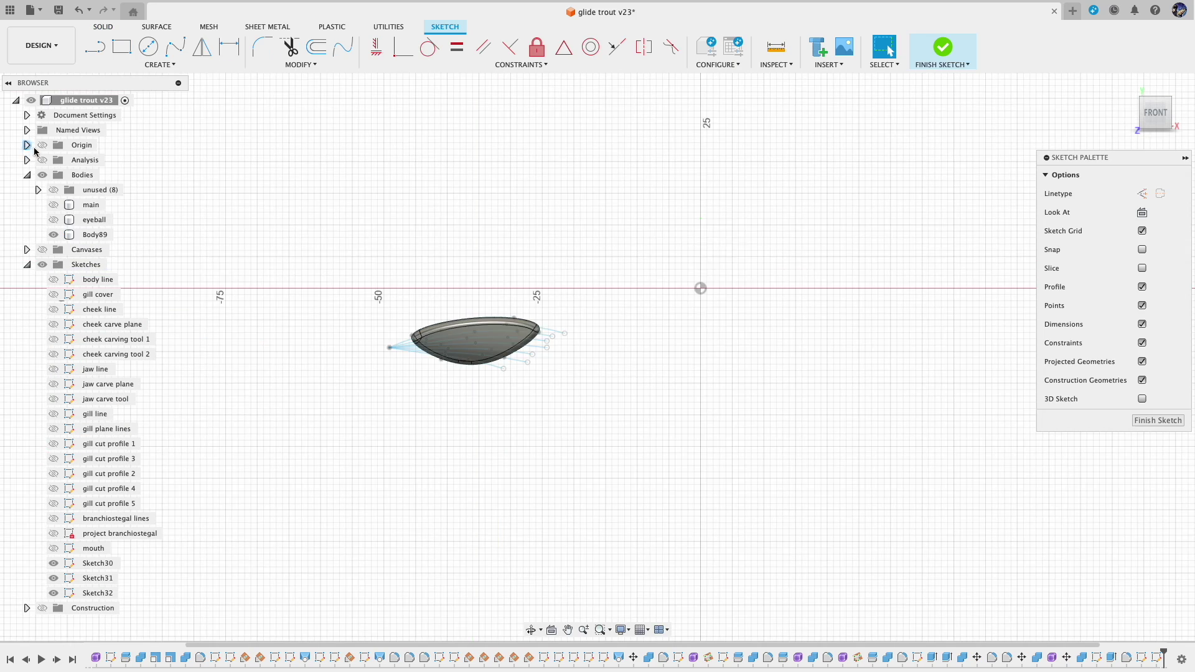
left_click(160, 64)
left_click(324, 311)
scroll(688, 376, "up", 3)
left_click(809, 283)
left_click(870, 344)
left_click(968, 333)
left_click(857, 430)
left_click(268, 492)
left_click(178, 371)
left_click(156, 392)
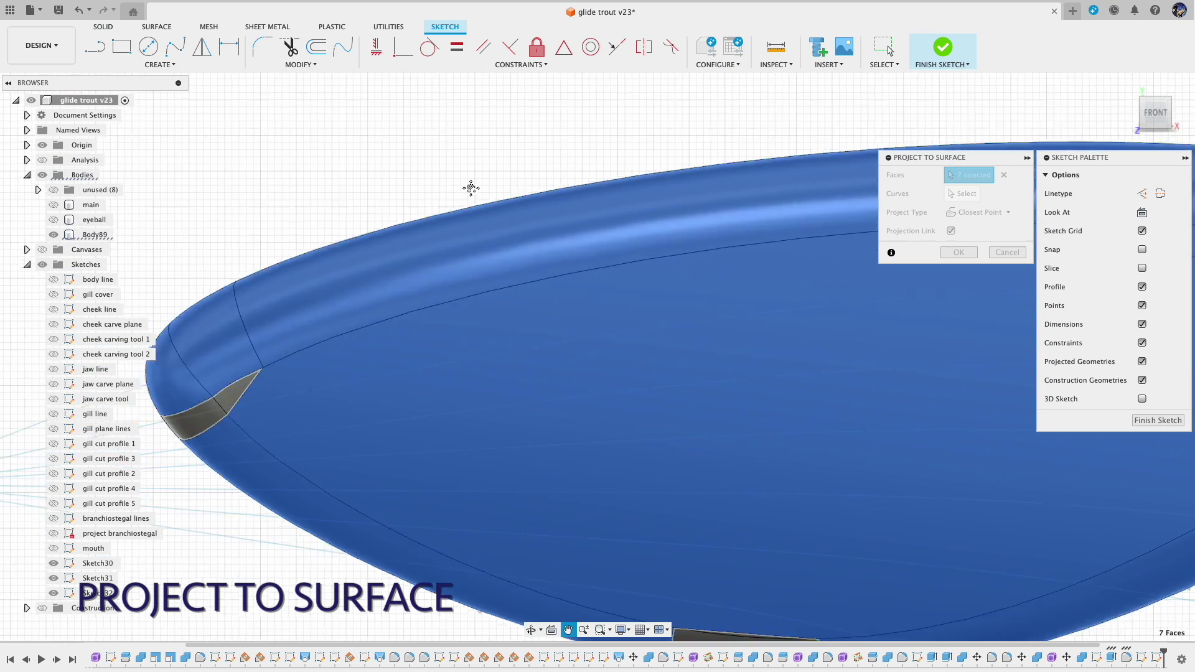
scroll(549, 151, "down", 3)
middle_click_drag(548, 151, 367, 282)
Step: Choose the ray splines as the curves to project onto the pectoral fin's faces
left_click(962, 194)
left_click(953, 322)
left_click(953, 355)
left_click(921, 381)
left_click(887, 414)
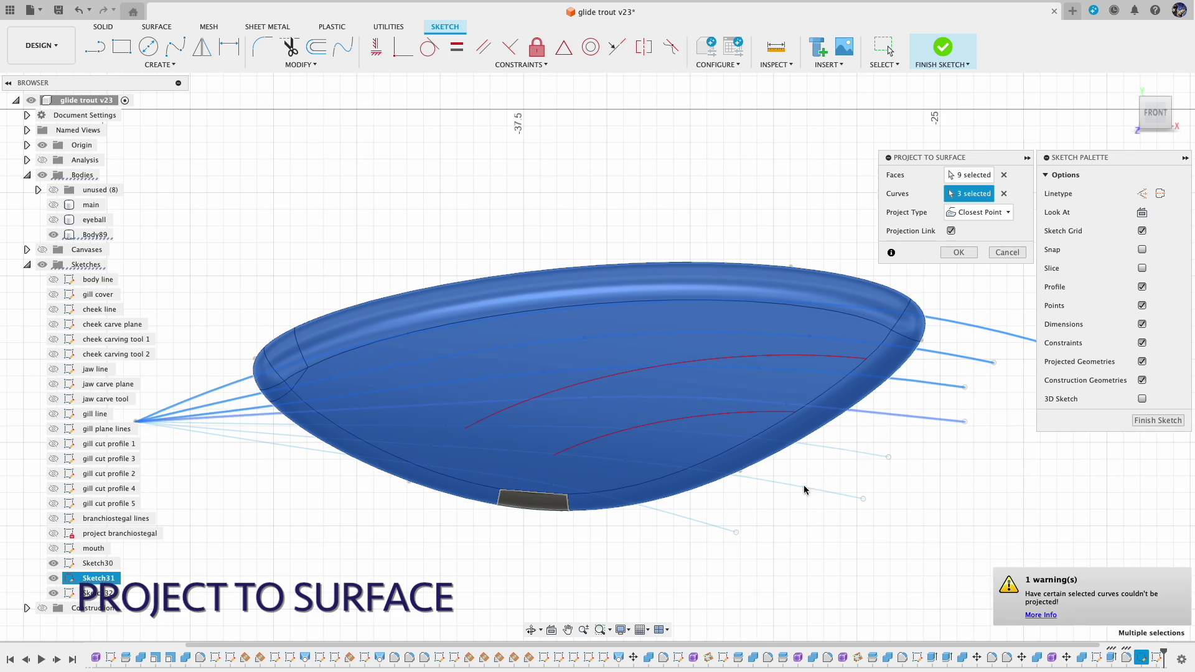
Step: Set the projection type to Along Vector in the Z axis direction, complete the projection and finish the sketch
left_click(990, 213)
left_click(987, 244)
scroll(553, 345, "down", 4)
middle_click_drag(616, 344, 528, 387, "shift")
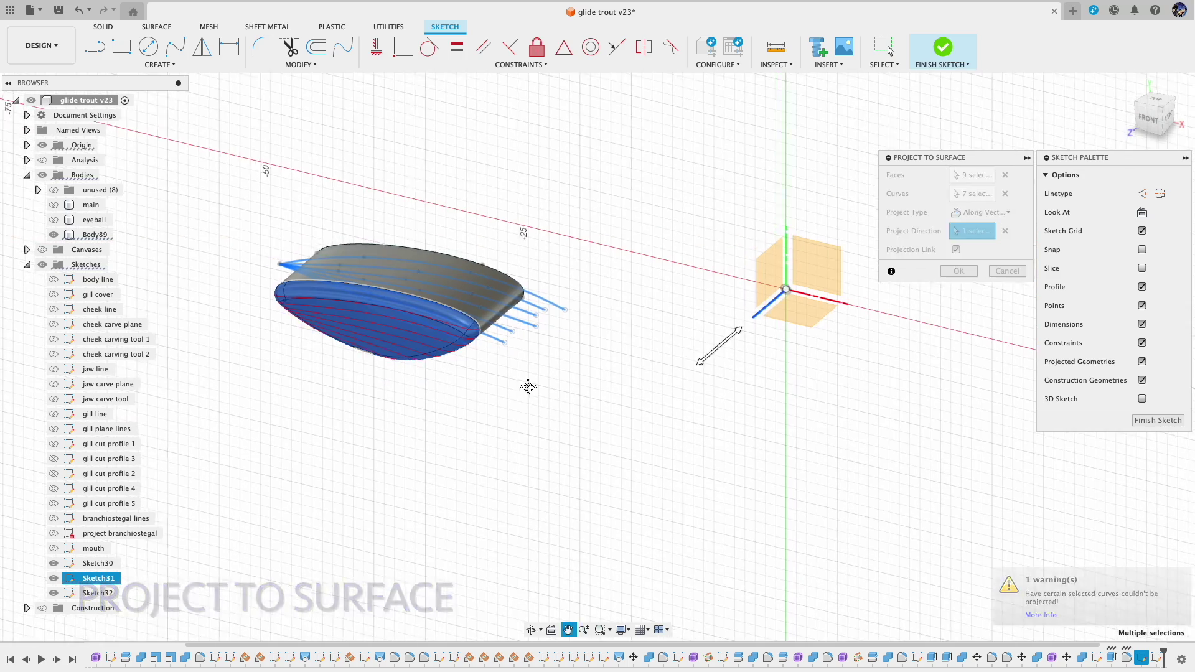
left_click(719, 346)
middle_click_drag(622, 373, 648, 336, "shift")
scroll(548, 405, "up", 3)
key("Return")
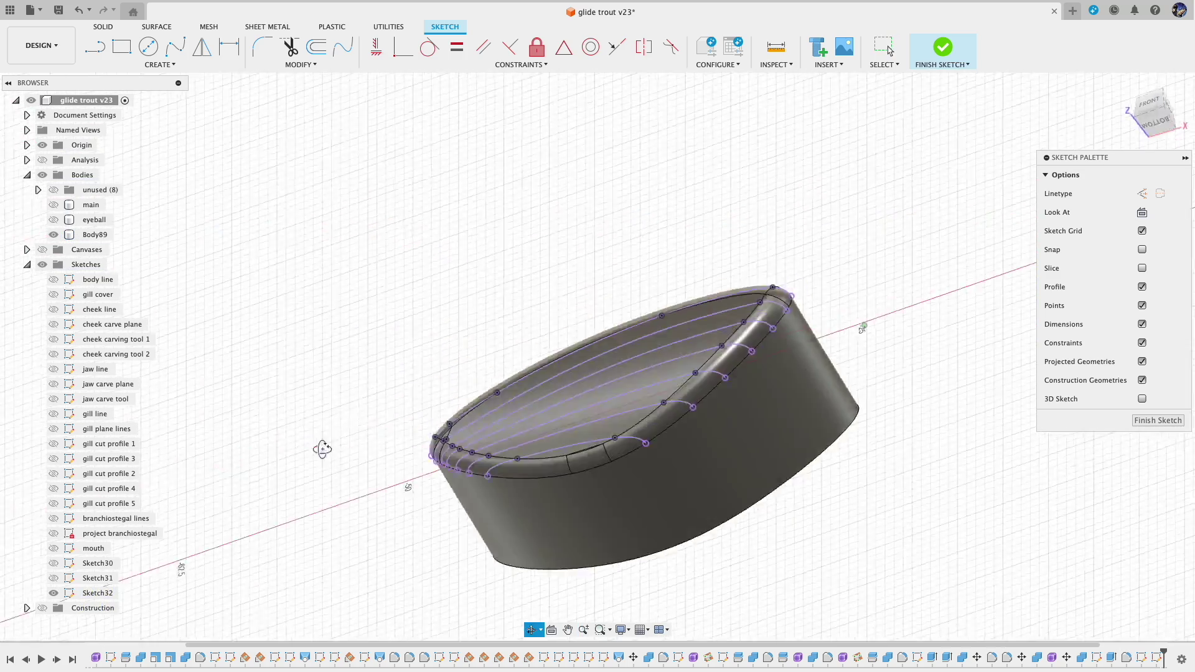
left_click(943, 47)
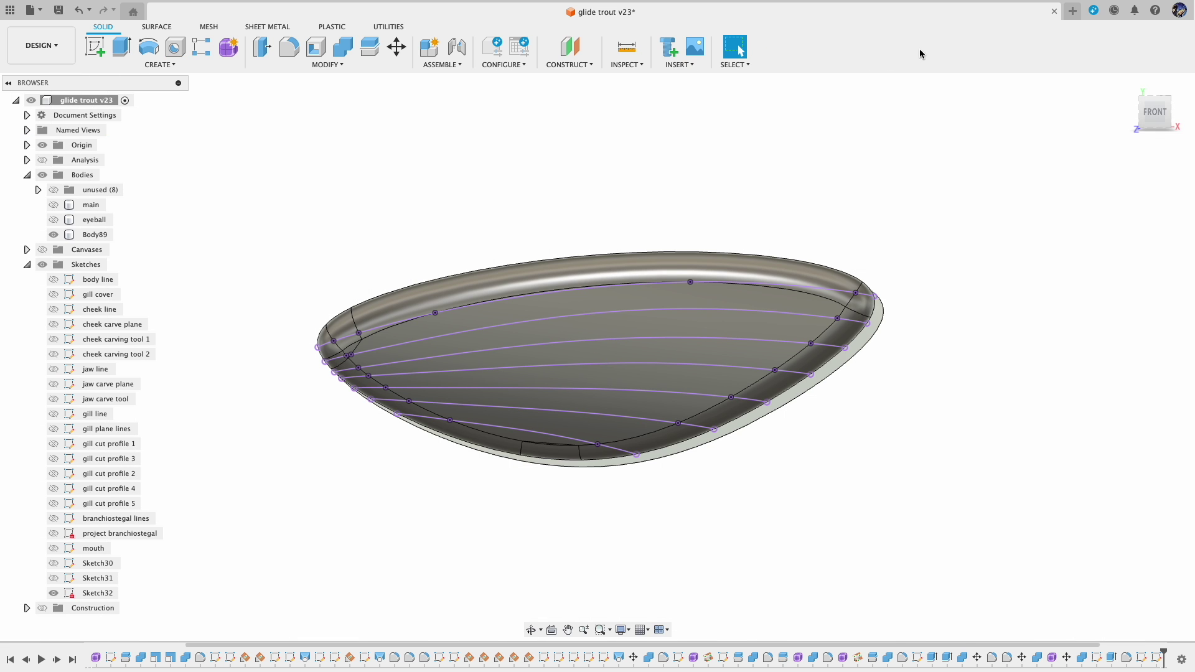
Step: Cut a Pipe with a triangular 0.40 mm section along the topmost projected ray curve of the pectoral fin
left_click(159, 65)
left_click(102, 315)
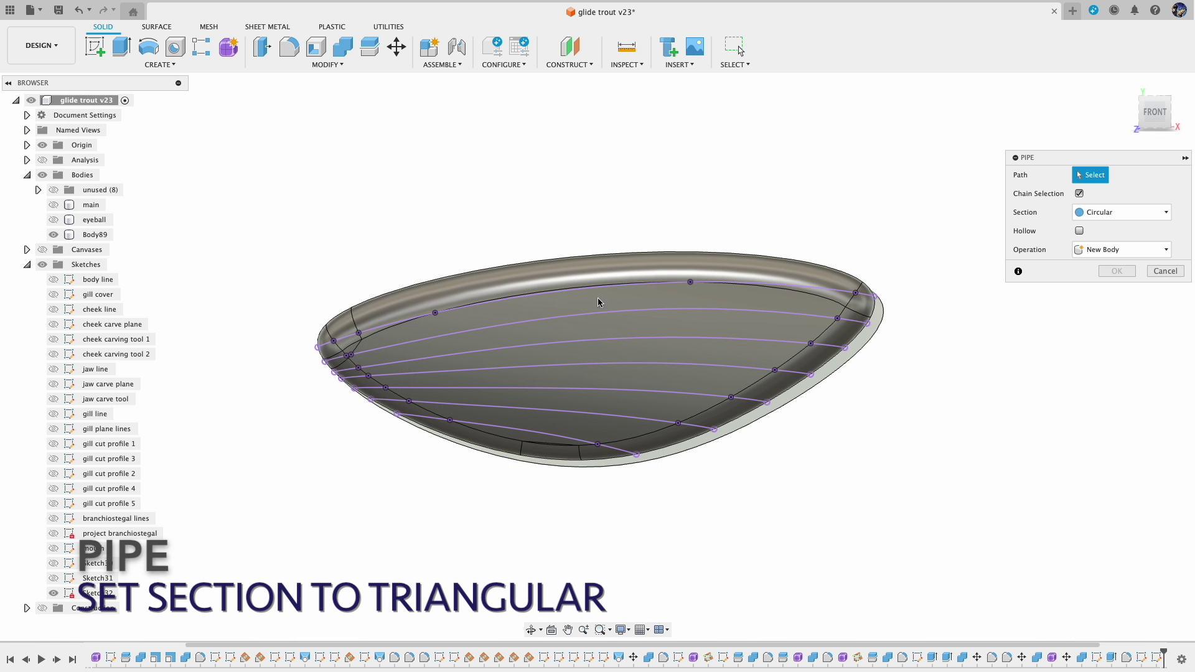
left_click(709, 285)
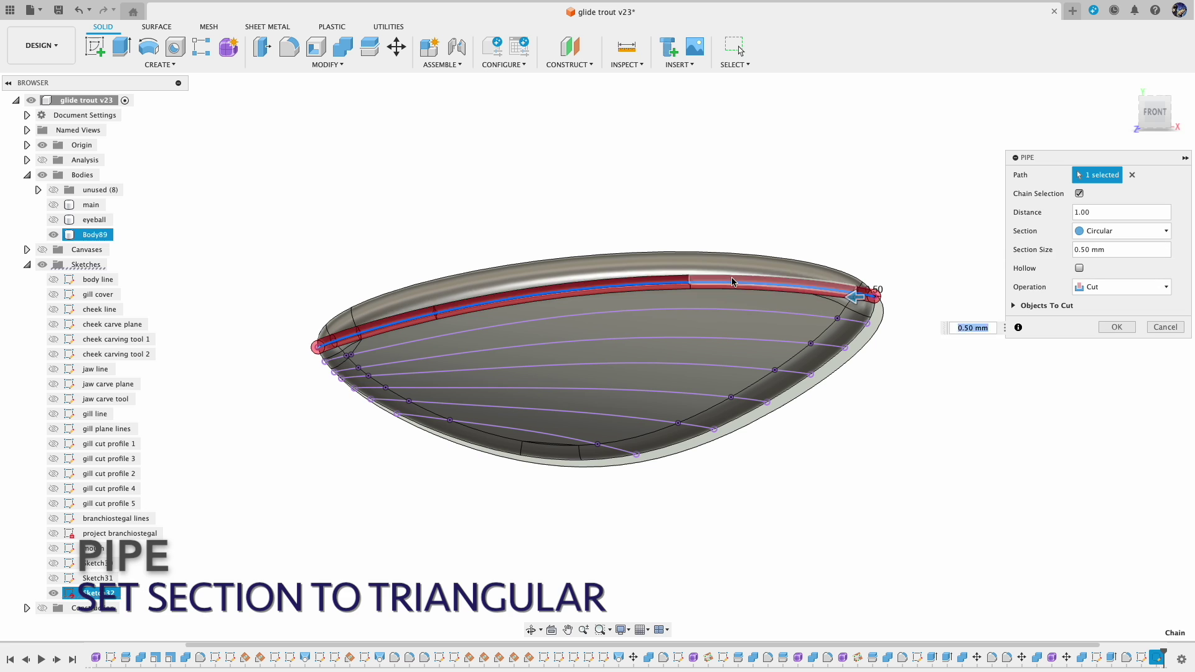
left_click(1166, 231)
left_click(1099, 271)
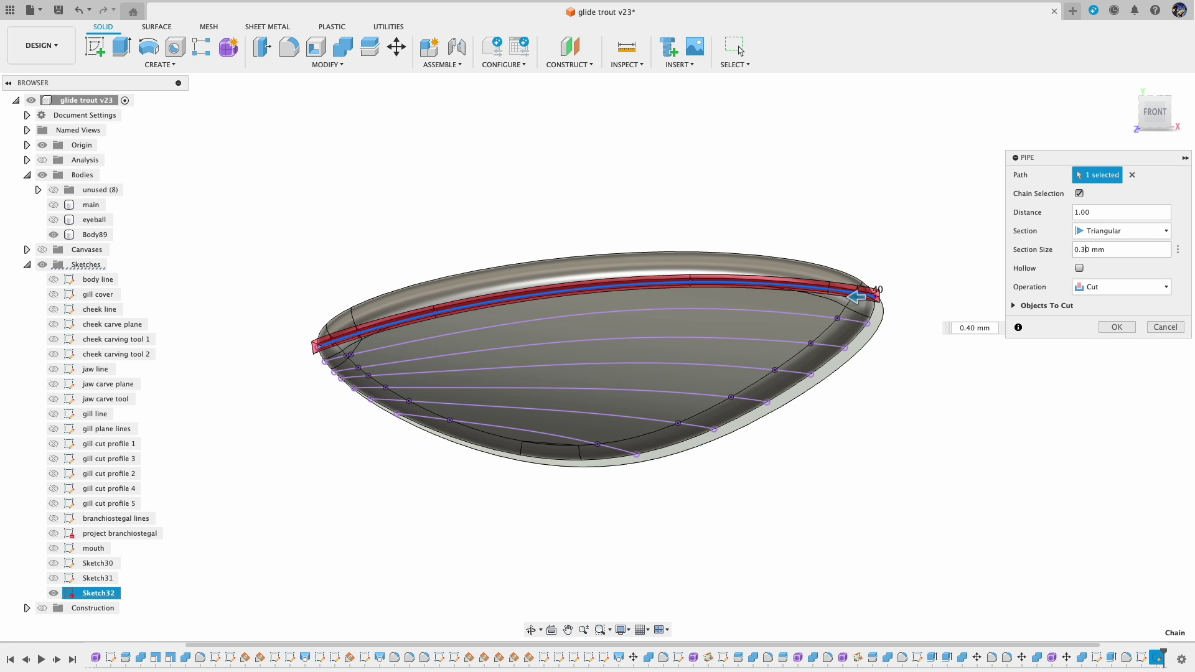
left_click(1116, 329)
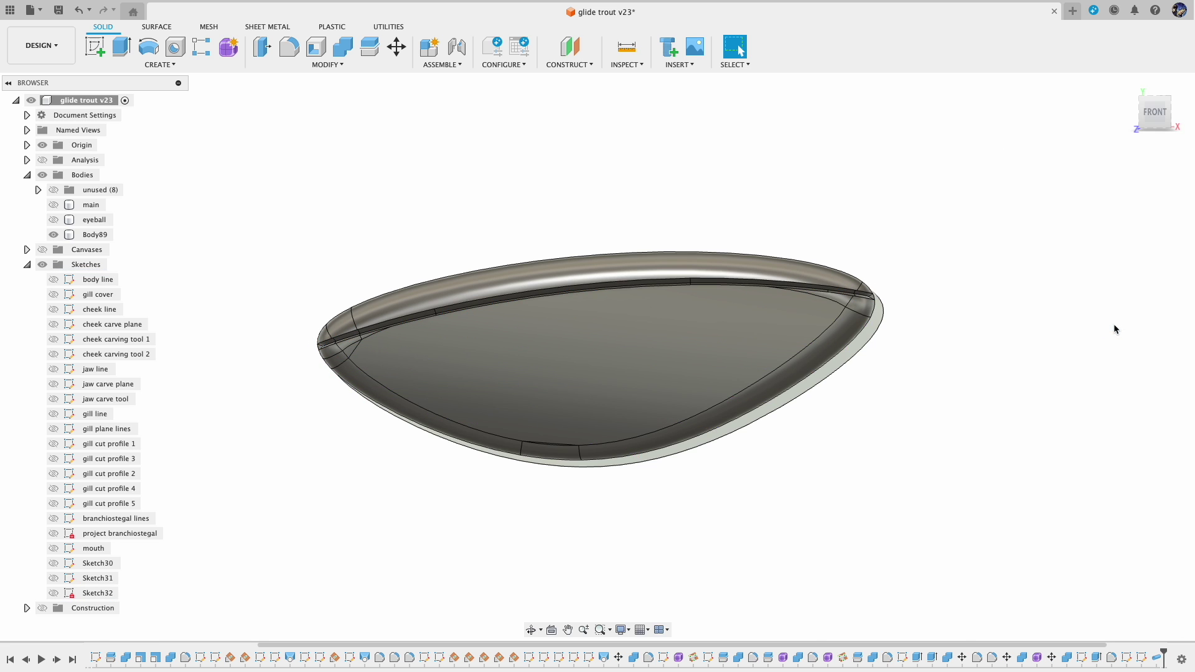
Step: Show the projected ray sketch again and cut a triangular 0.40 mm pipe along the second ray from the top
left_click(53, 593)
left_click(160, 65)
left_click(112, 369)
left_click(630, 311)
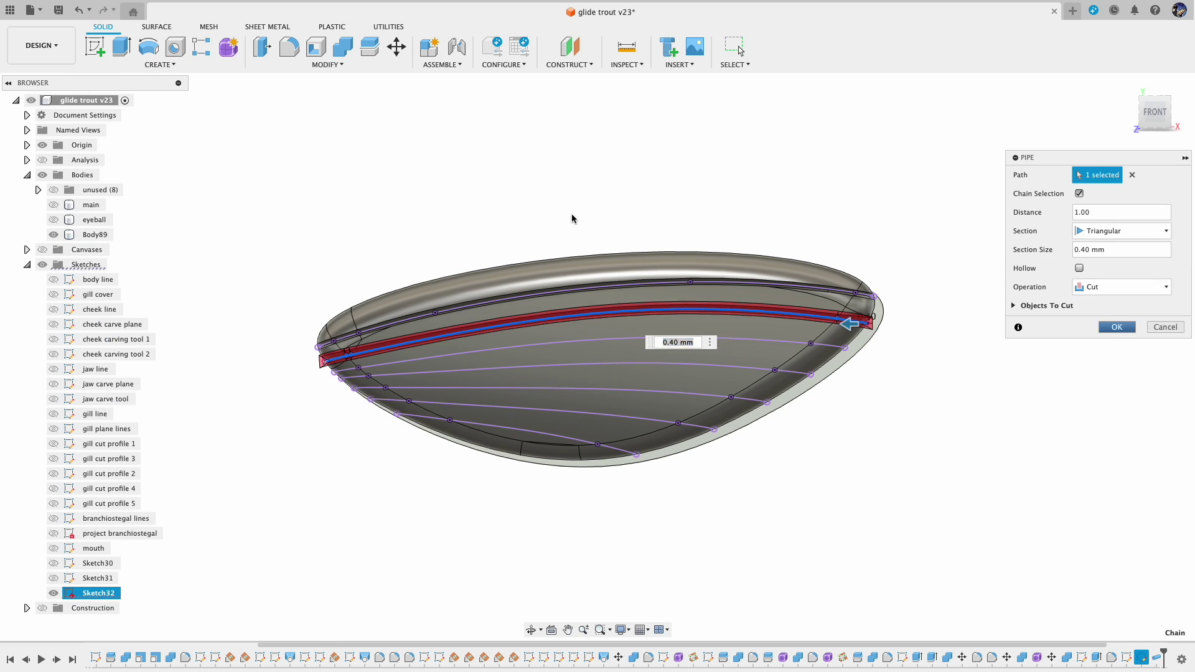
key("Return")
Step: Cut triangular pipes along the third and fourth ray curves of the pectoral fin
left_click(160, 65)
left_click(112, 315)
left_click(720, 340)
key("Return")
left_click(160, 64)
left_click(112, 315)
Step: Cut triangular pipes along the remaining lower ray curves of the pectoral fin
left_click(160, 65)
left_click(112, 315)
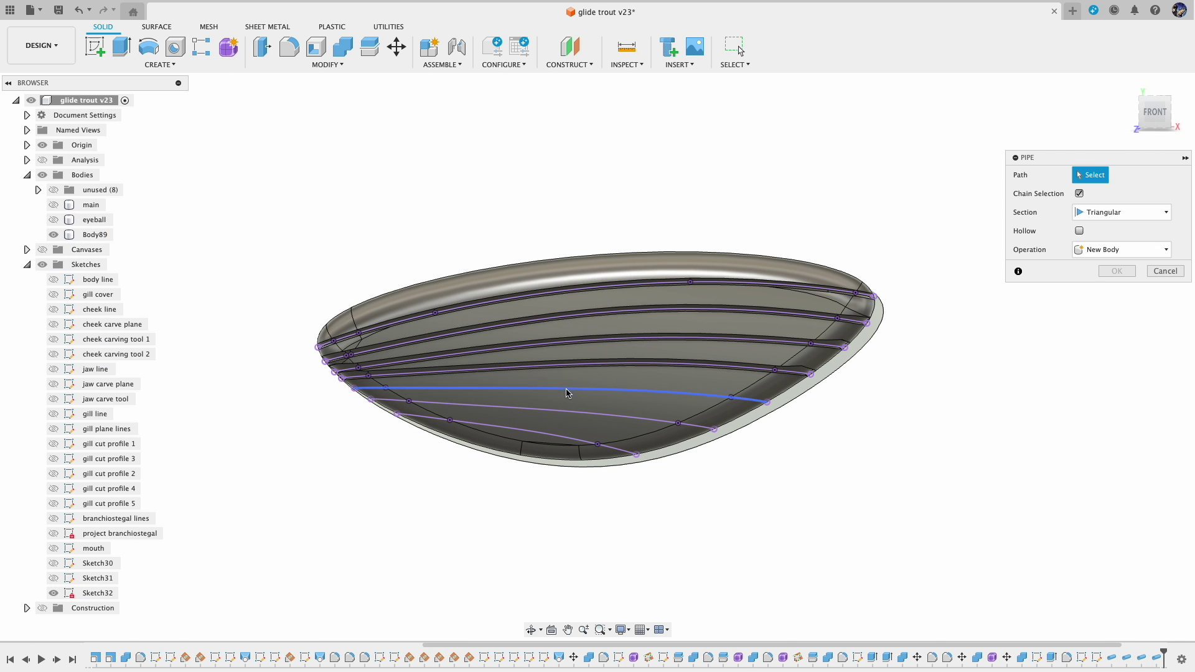
left_click(566, 391)
left_click(1117, 327)
left_click(160, 65)
left_click(112, 315)
left_click(529, 410)
left_click(1117, 327)
key("Return")
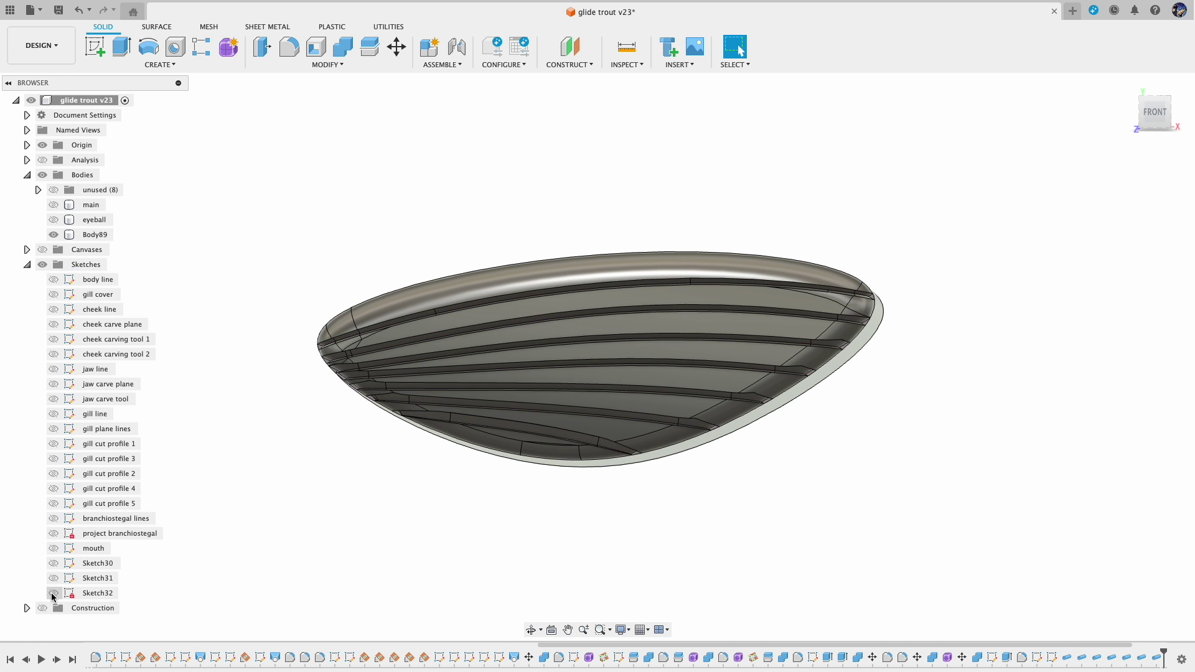
Step: Show the main body and sketch a closed fit point spline outline for the pelvic fin on the lower belly
left_click(52, 207)
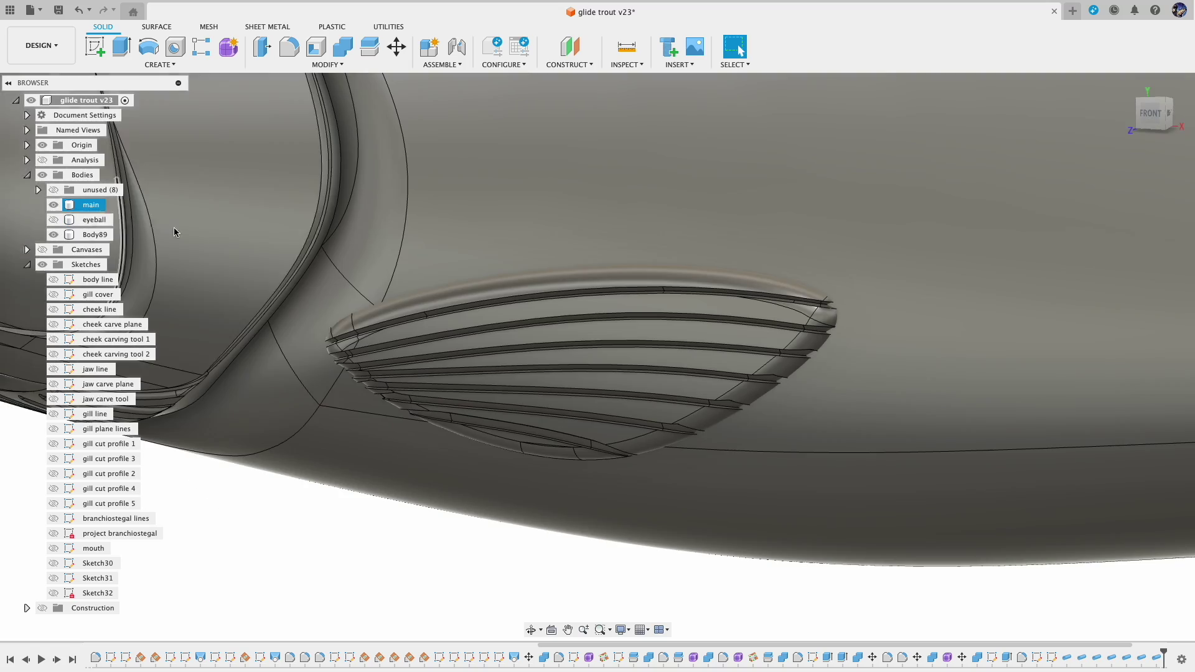
middle_click_drag(366, 525, 390, 507, "shift")
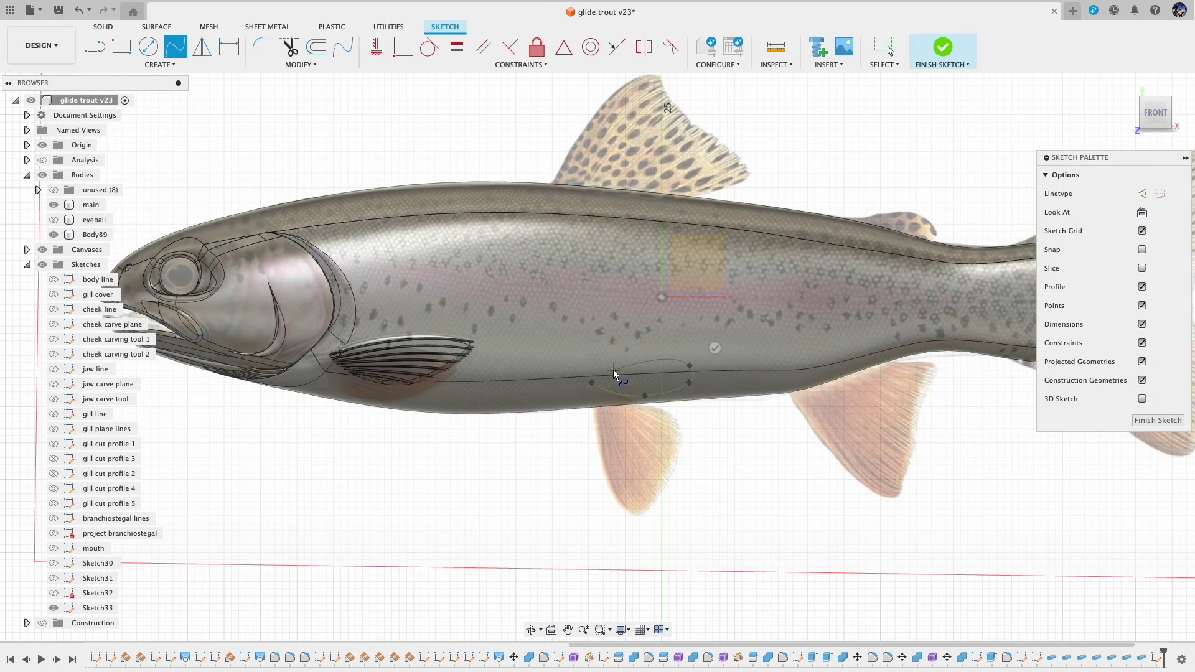
left_click(614, 370)
left_click(592, 382)
Step: Hide the main body and reshape the pelvic fin outline by moving its upper and rear spline points
scroll(696, 372, "up", 5)
key("Escape")
left_click(53, 204)
left_click_drag(676, 353, 681, 374)
left_click_drag(424, 366, 491, 366)
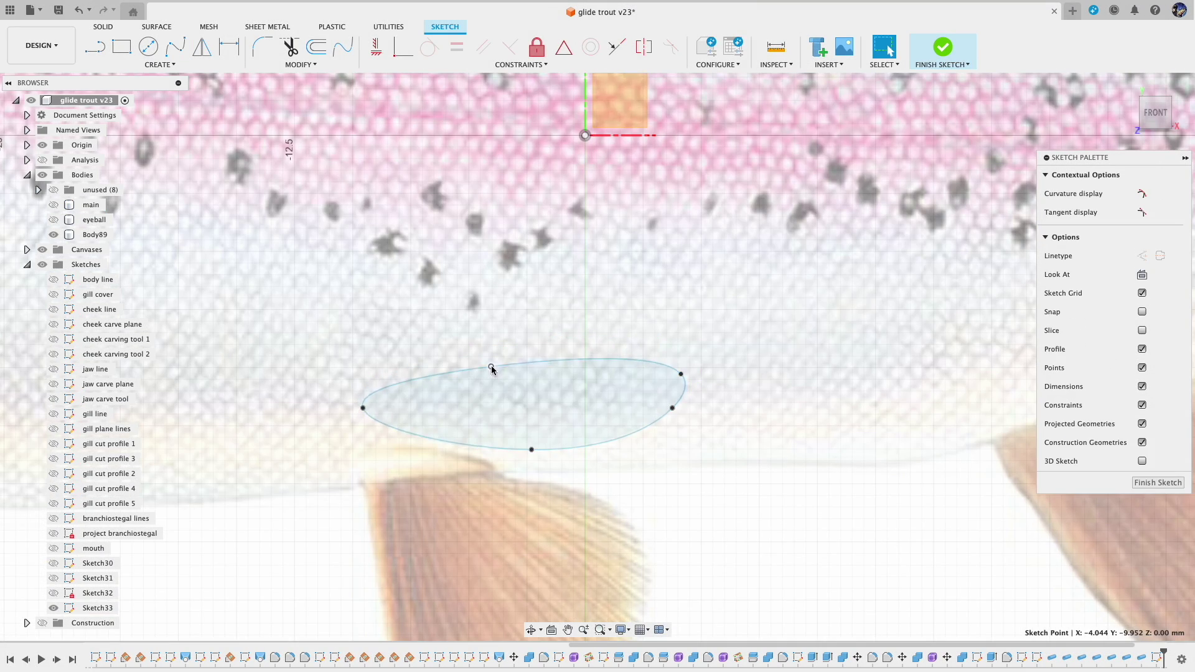
Step: Extrude the pelvic fin profile To Object to the main body's side face as a New Body with a -0.3 mm offset
key("e")
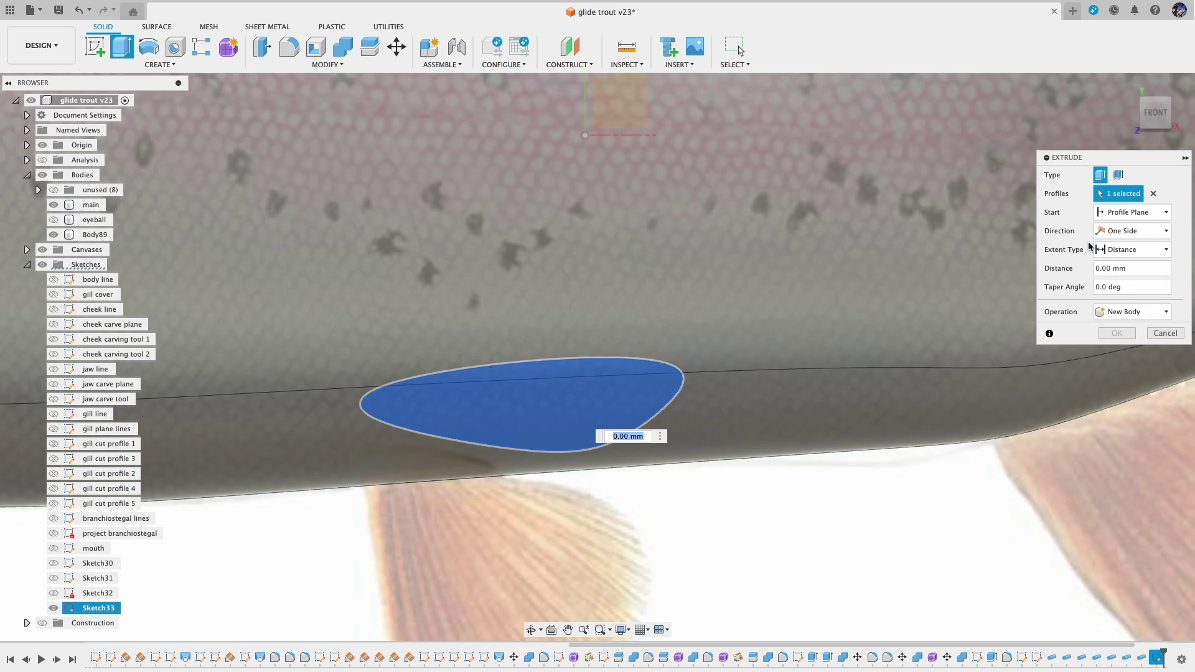
left_click(1114, 249)
left_click(1120, 275)
key("BackSpace")
type("300")
middle_click_drag(943, 349, 1049, 272, "shift")
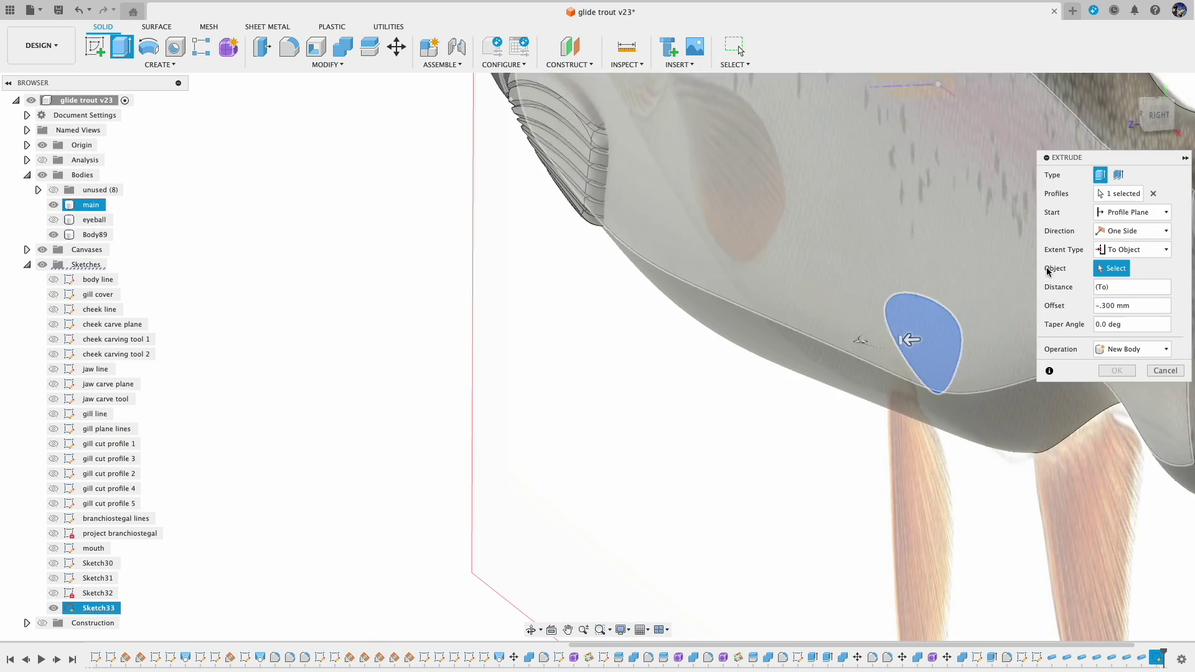
left_click(933, 293)
left_click(1118, 306)
left_click(1132, 368)
left_click(1133, 424)
key("Return")
Step: Hide the main body and fillet the pelvic fin's front outer edge with a 0.5 mm radius
middle_click_drag(773, 427, 790, 336, "shift")
scroll(791, 336, "down", 2)
left_click(289, 47)
left_click(53, 205)
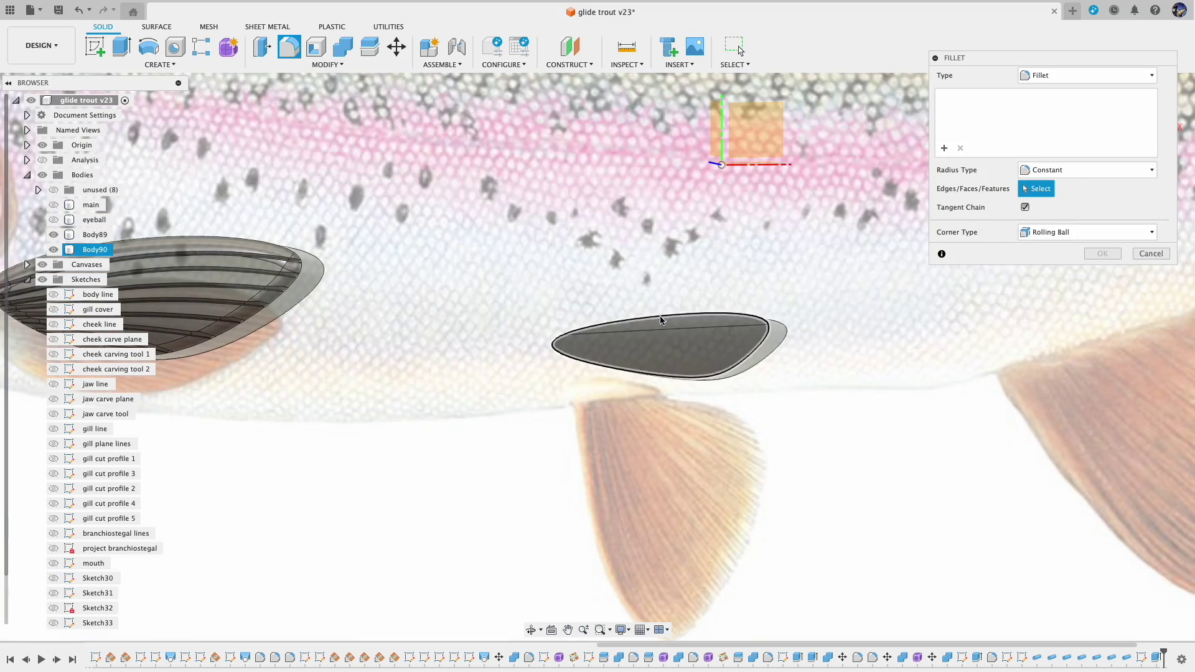
left_click(661, 317)
type(".5")
key("Return")
Step: Reopen the pelvic fin outline sketch and draw the first ray spline across the upper part of the outline
scroll(759, 356, "up", 3)
mouse_move(766, 477)
middle_mouse_down("shift")
mouse_move(771, 438)
mouse_move(712, 480)
mouse_move(764, 476)
middle_mouse_up("shift")
scroll(540, 337, "down", 4)
double_click(1126, 658)
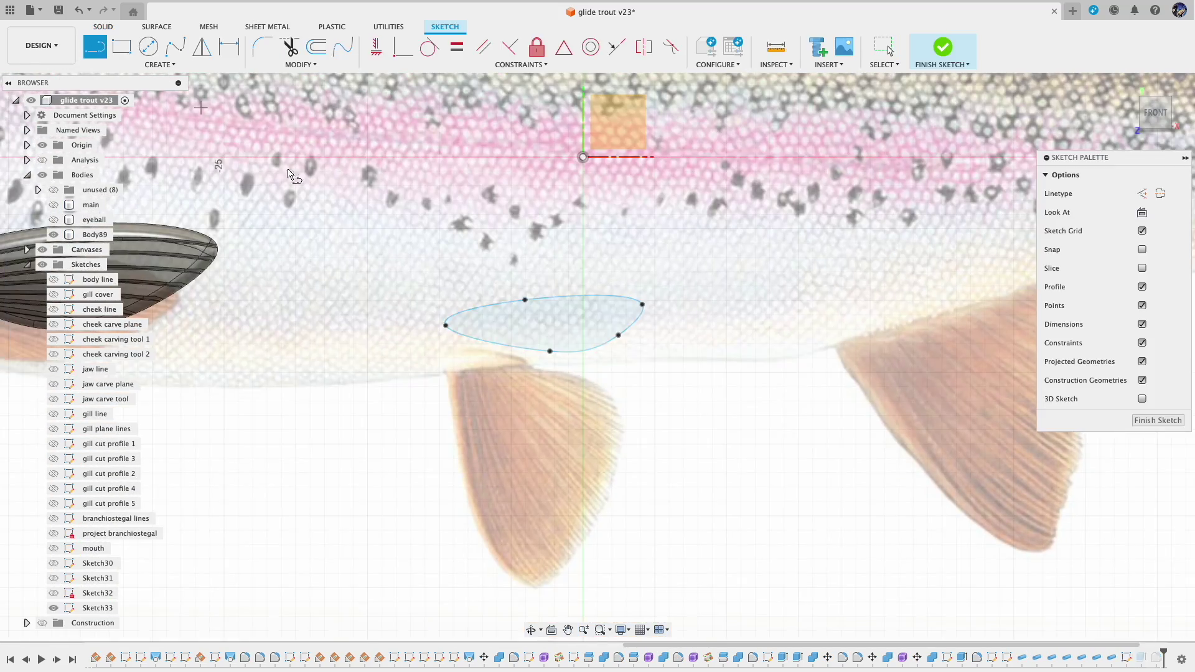
left_click(407, 324)
scroll(474, 319, "up", 4)
left_click(175, 46)
left_click(214, 354)
left_click(568, 308)
left_click(812, 288)
left_click(994, 287)
left_click(993, 319)
Step: Draw the remaining ray splines below the first across the pelvic fin outline and finish the sketch
left_click(215, 354)
left_click(409, 343)
left_click(603, 329)
left_click(874, 315)
left_click(1016, 318)
left_click(1017, 349)
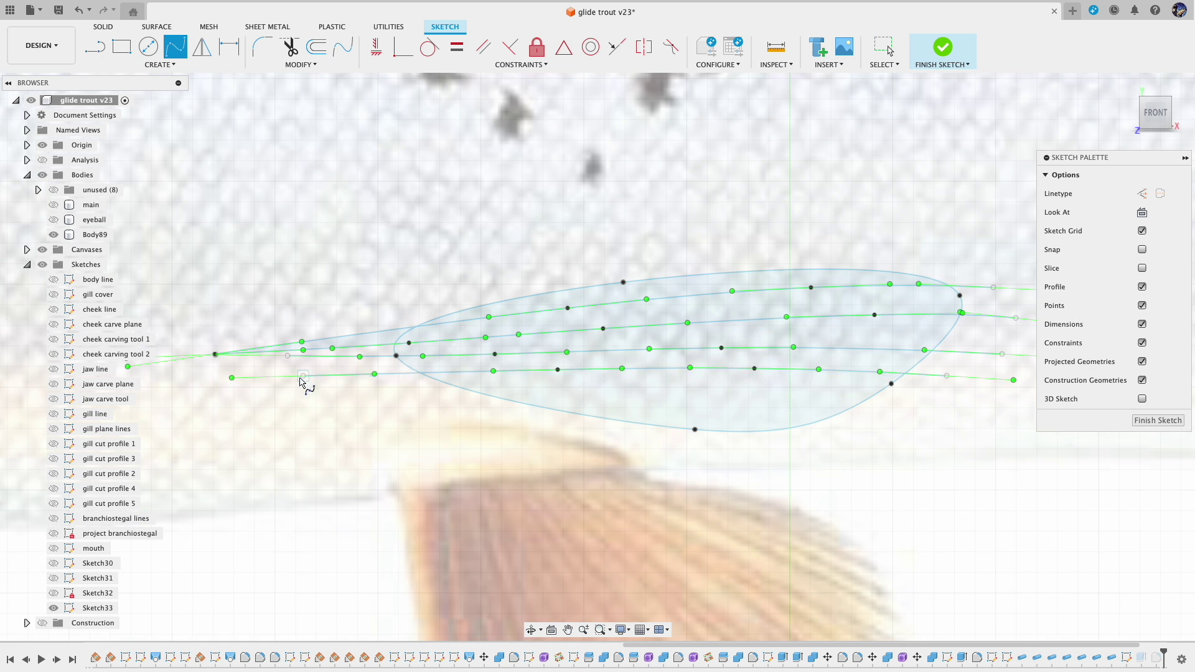
left_click(632, 406)
left_click(943, 47)
Step: Start a new sketch on the front plane and choose all pelvic fin faces as the Project To Surface target
left_click(94, 47)
scroll(571, 295, "down", 3)
left_click(699, 91)
left_click(160, 64)
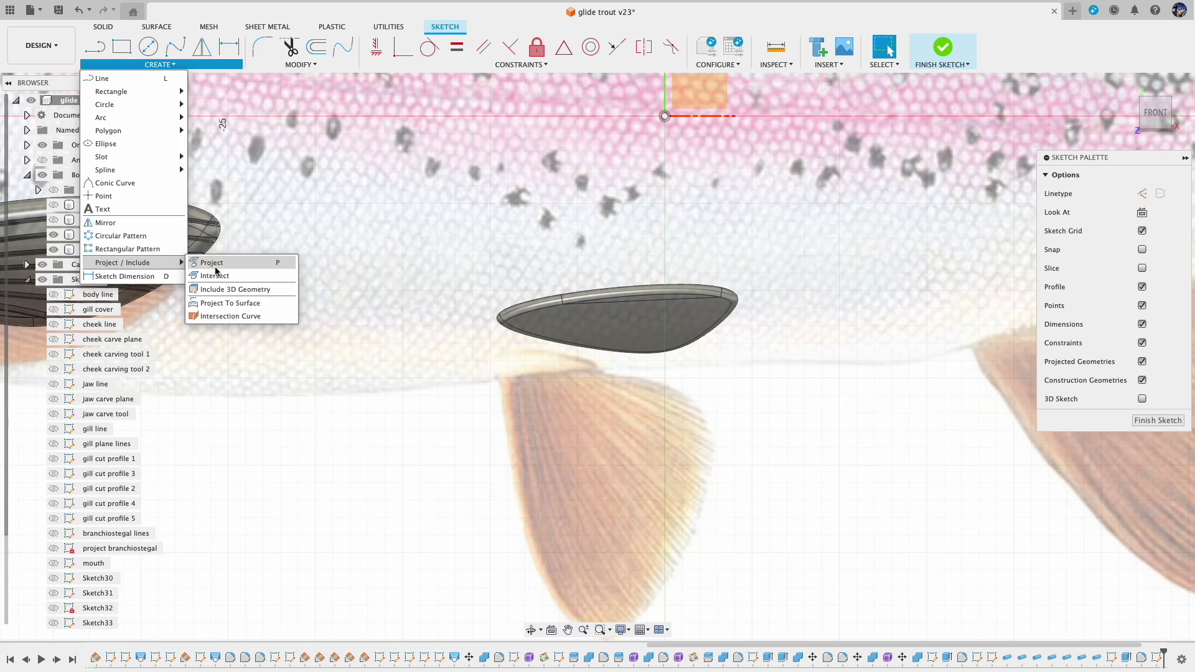
left_click(232, 303)
scroll(81, 436, "down", 2)
scroll(686, 299, "up", 3)
double_click(714, 293)
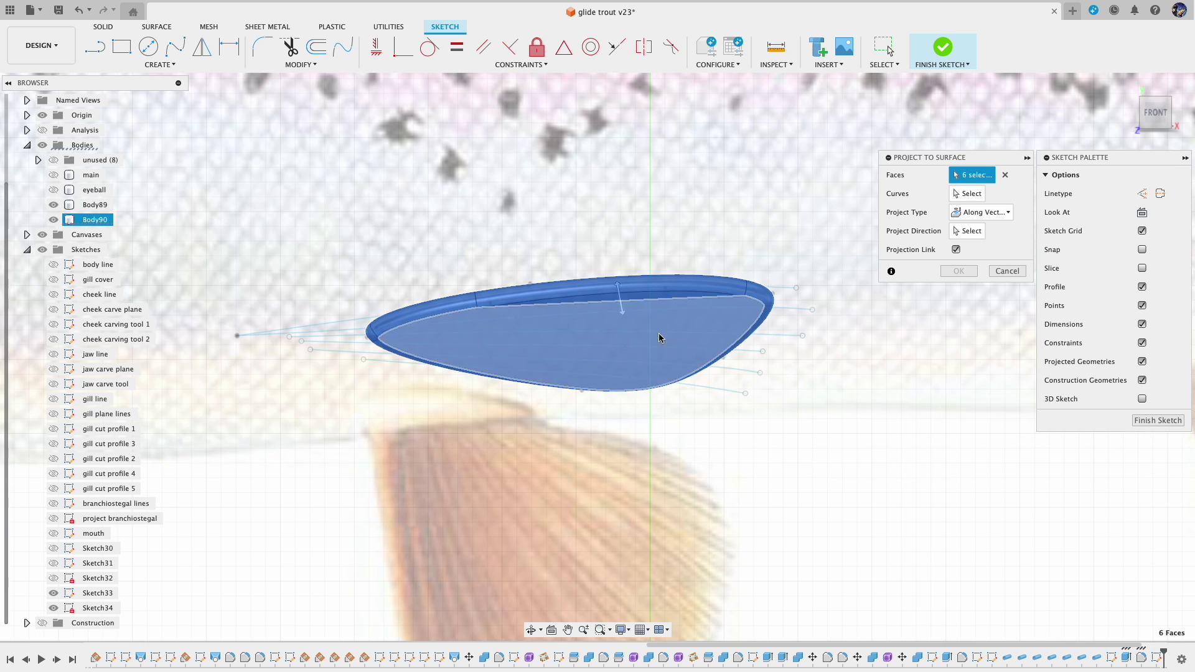
Step: Project the six ray splines onto the pelvic fin faces Along Vector using the Z axis, and finish the sketch
left_click(971, 194)
left_click(785, 288)
left_click(749, 351)
left_click(747, 371)
left_click(735, 392)
left_click(981, 212)
left_click(979, 242)
scroll(686, 171, "down", 5)
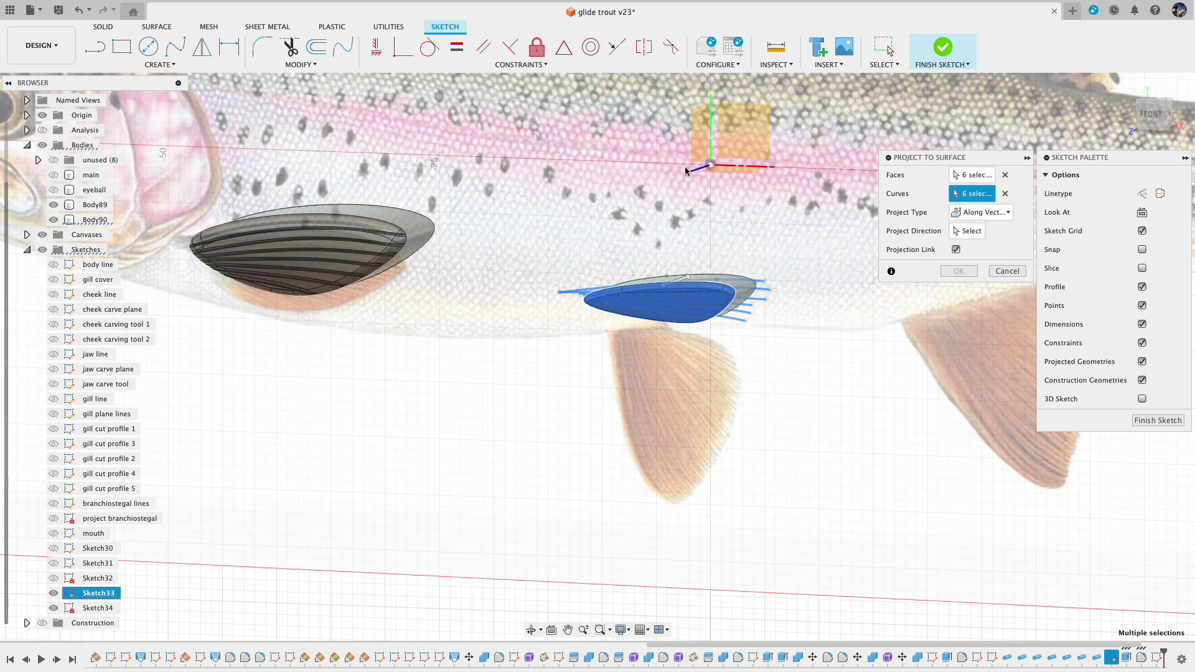
left_click(982, 233)
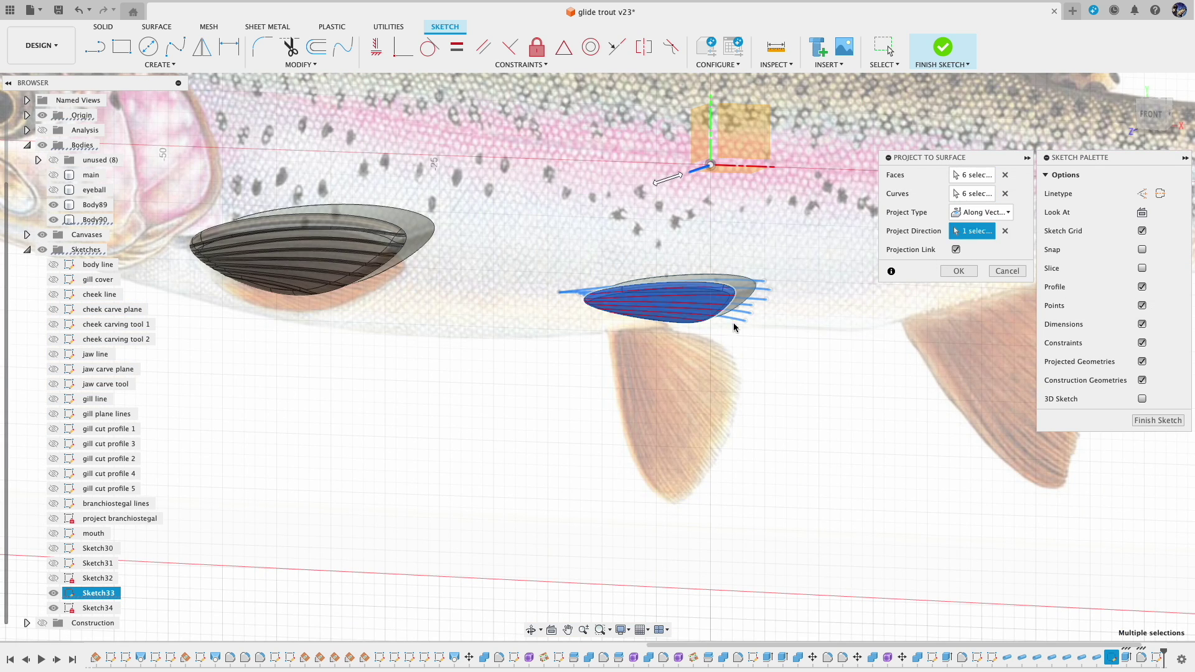
scroll(735, 327, "up", 3)
left_click(958, 271)
left_click(942, 47)
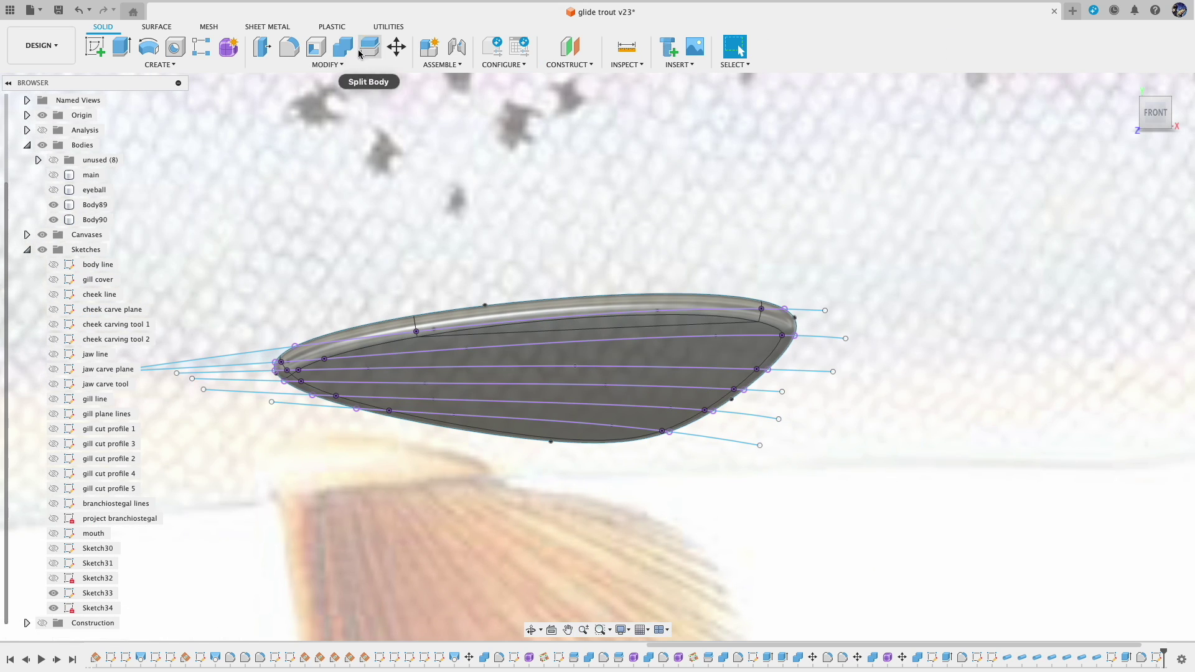
Step: Cut triangular Pipe grooves with a 0.20 mm section size along the projected ray curves on the pelvic fin
left_click(160, 65)
left_click(125, 483)
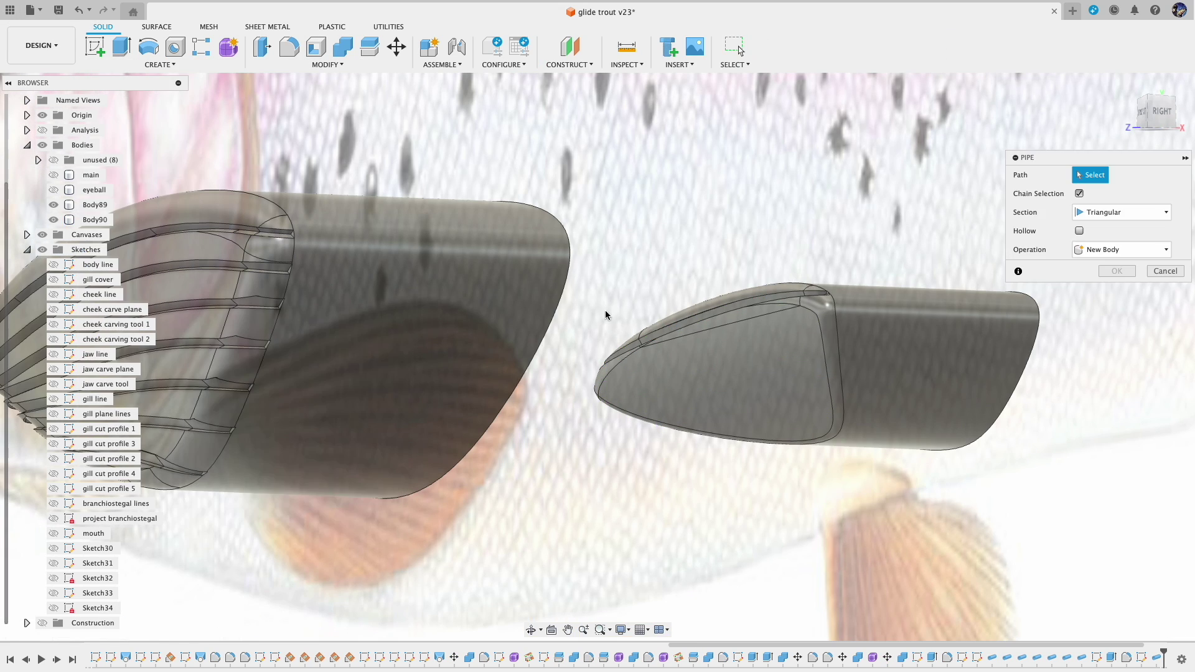
left_click(53, 608)
left_click(765, 326)
key("Return")
left_click(160, 64)
left_click(129, 313)
left_click(778, 362)
key("Return")
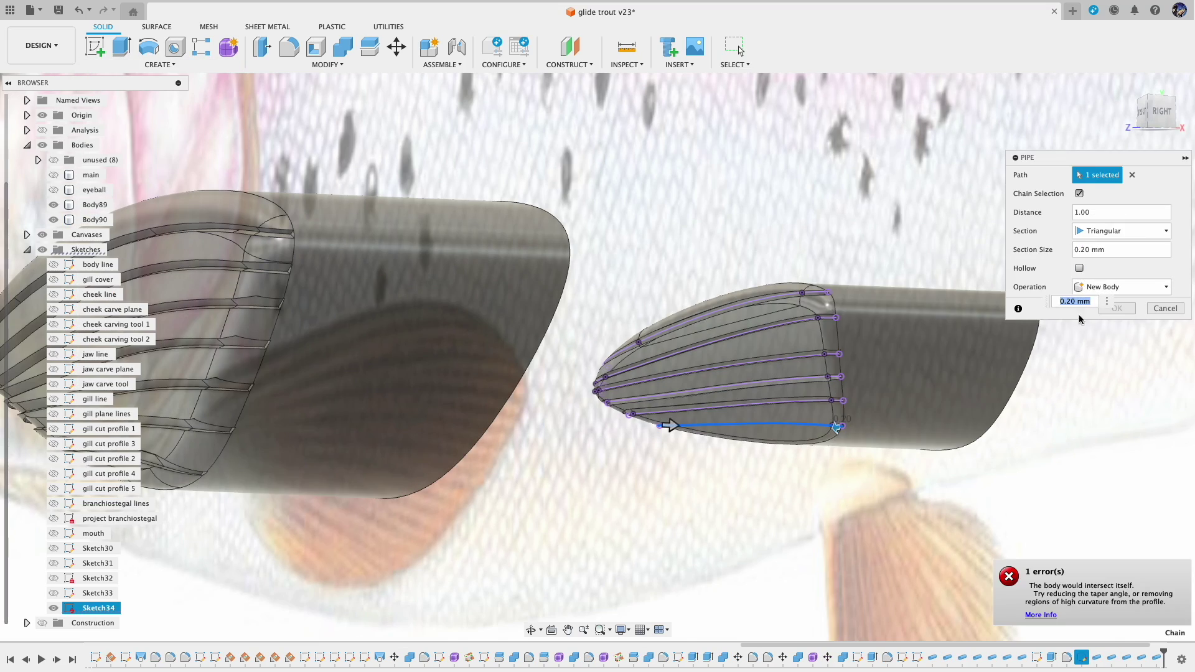
key("Escape")
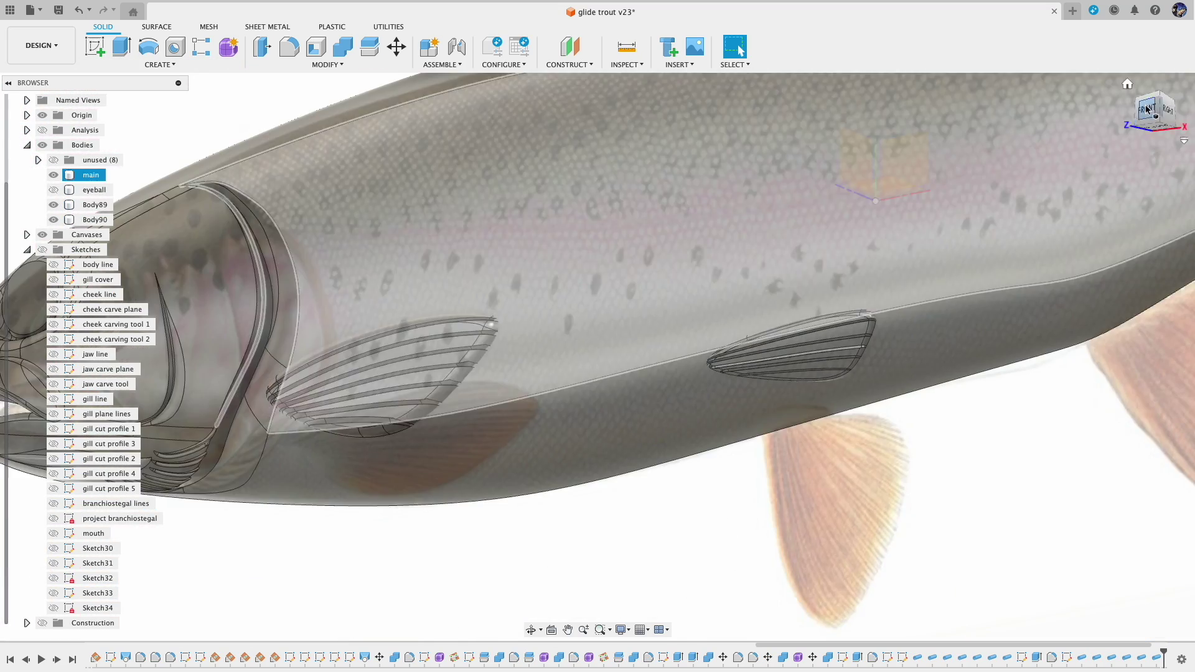
Step: Show the main body and draw an open spline for the dorsal fin outline in a new front-plane sketch
left_click(1147, 109)
left_click(43, 234)
middle_click_drag(567, 641, 570, 540, "shift")
left_click(1156, 114)
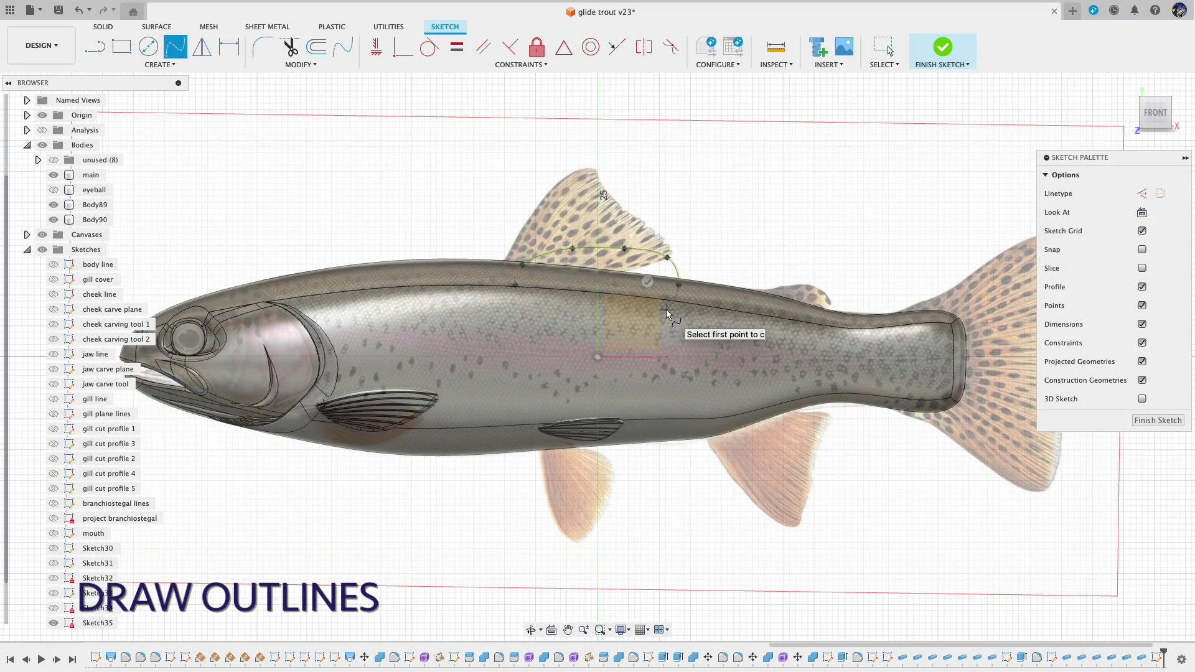
key("Return")
scroll(517, 266, "up", 3)
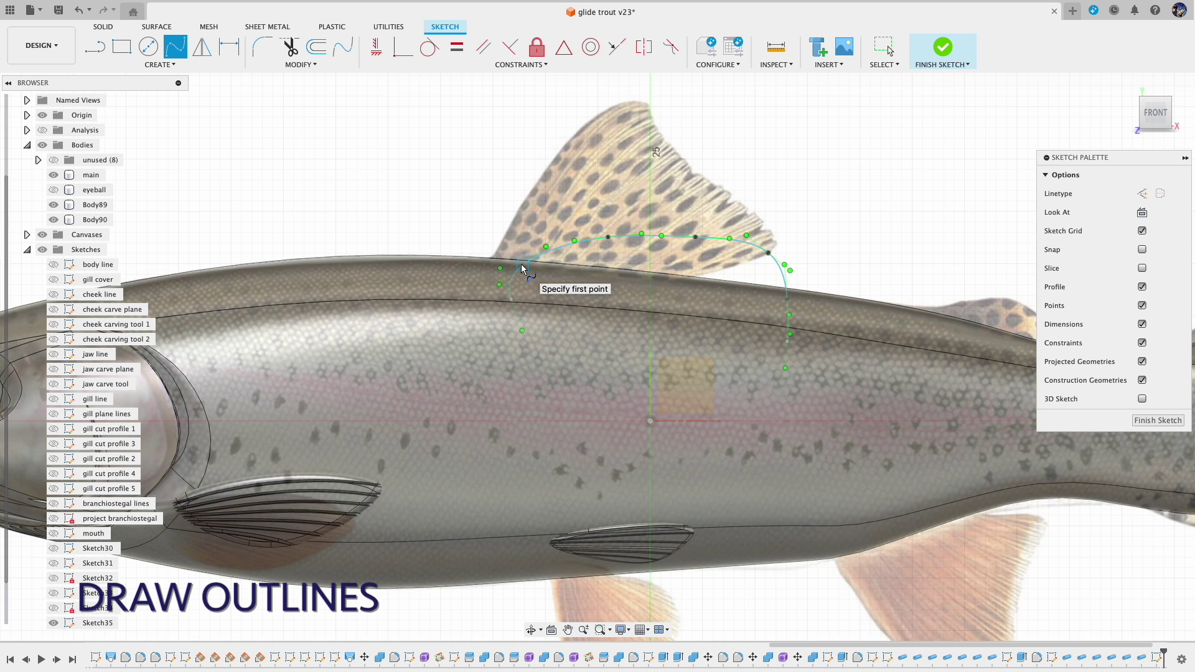
Step: Hide the main body and reshape the front end of the dorsal spline to start at the fin's leading edge
key("Escape")
left_click(406, 256)
key("v")
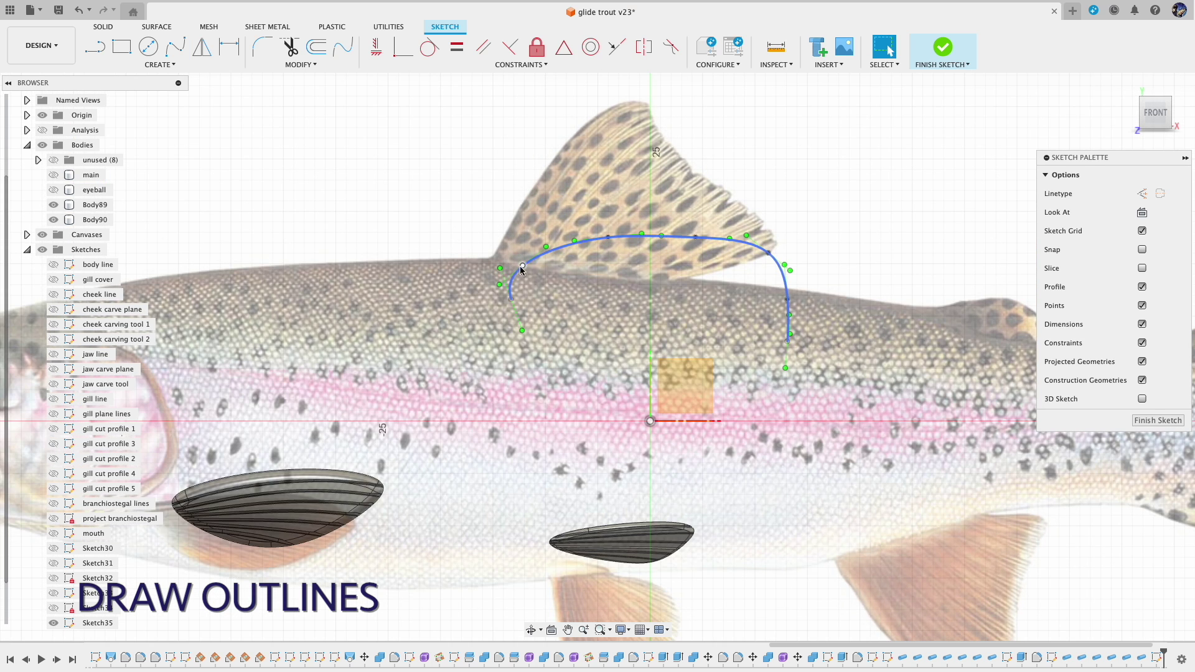
mouse_move(522, 265)
left_mouse_down()
mouse_move(499, 258)
mouse_move(486, 297)
left_mouse_up()
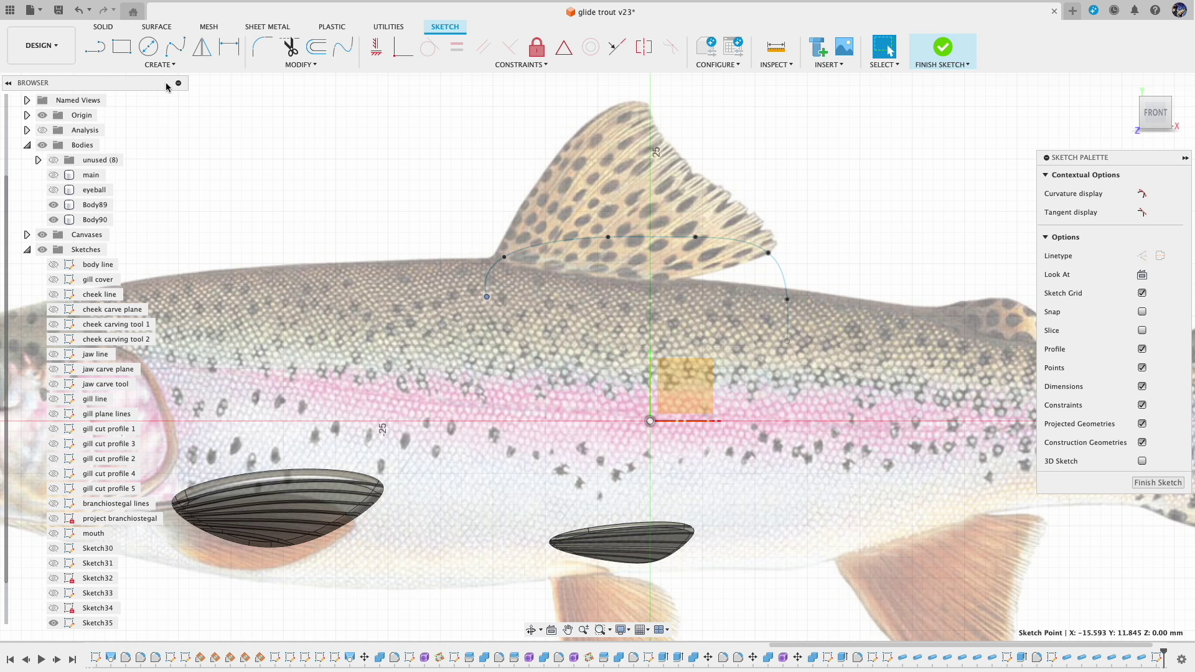
left_click_drag(497, 337, 486, 336)
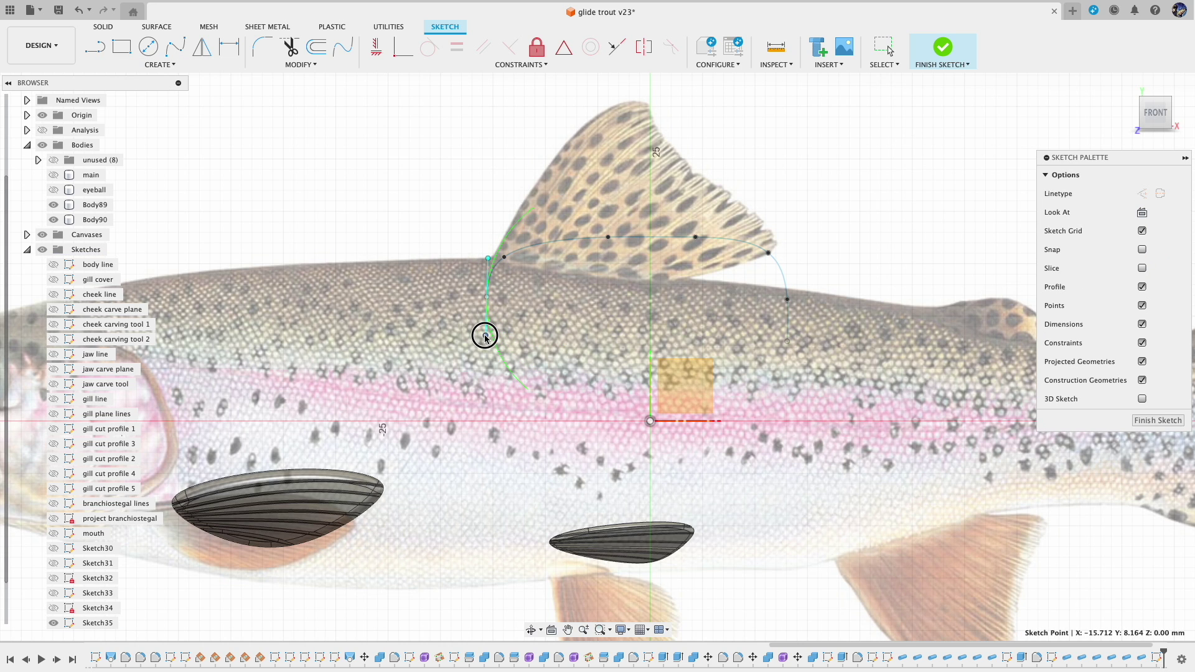
Step: Close the dorsal fin outline with a straight base line and shift the spline's rear upper point backward
key("l")
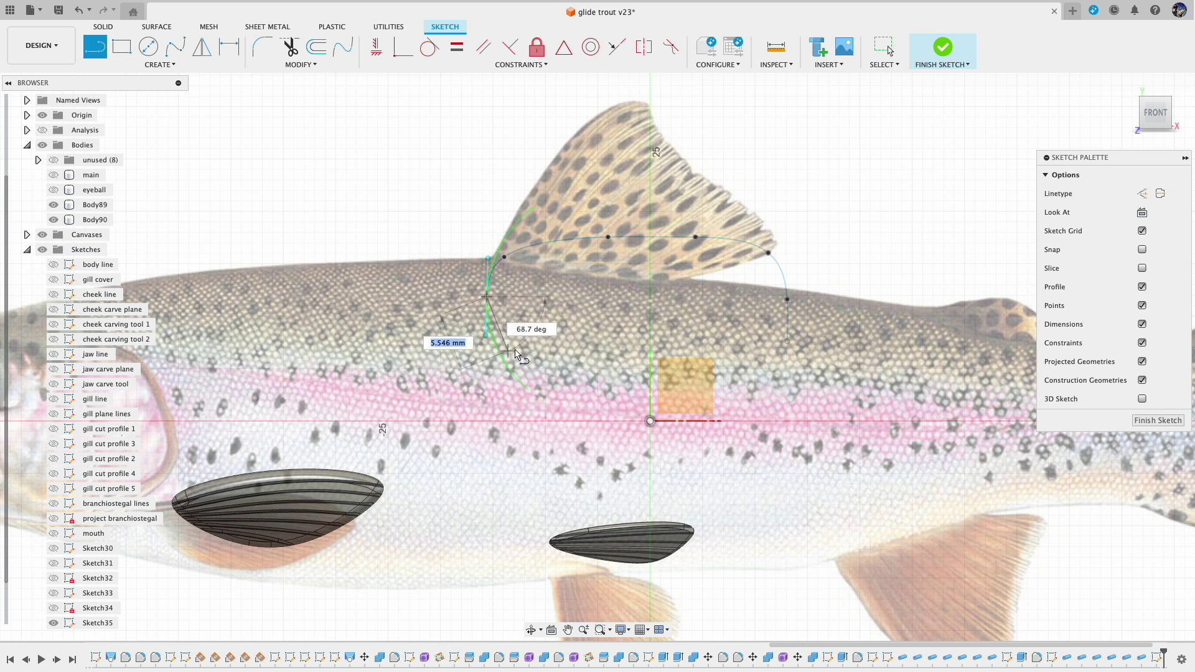
scroll(499, 350, "up", 5)
scroll(703, 351, "down", 5)
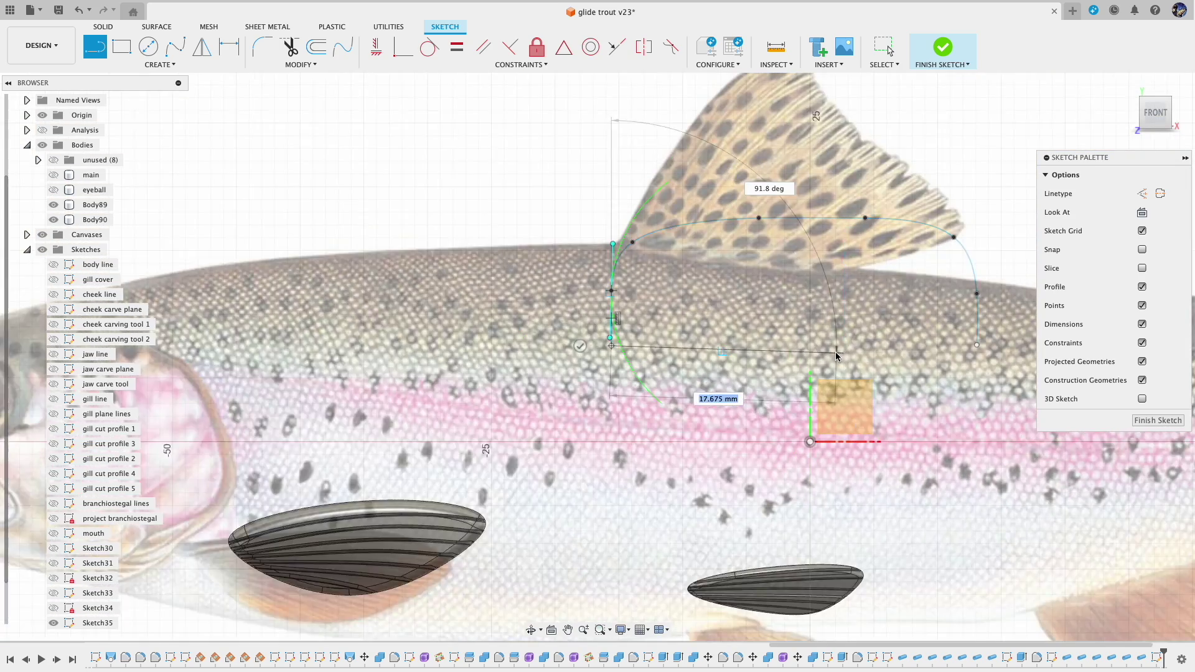
scroll(935, 350, "up", 5)
left_click(939, 348)
key("Escape")
left_click(939, 349)
scroll(583, 303, "down", 5)
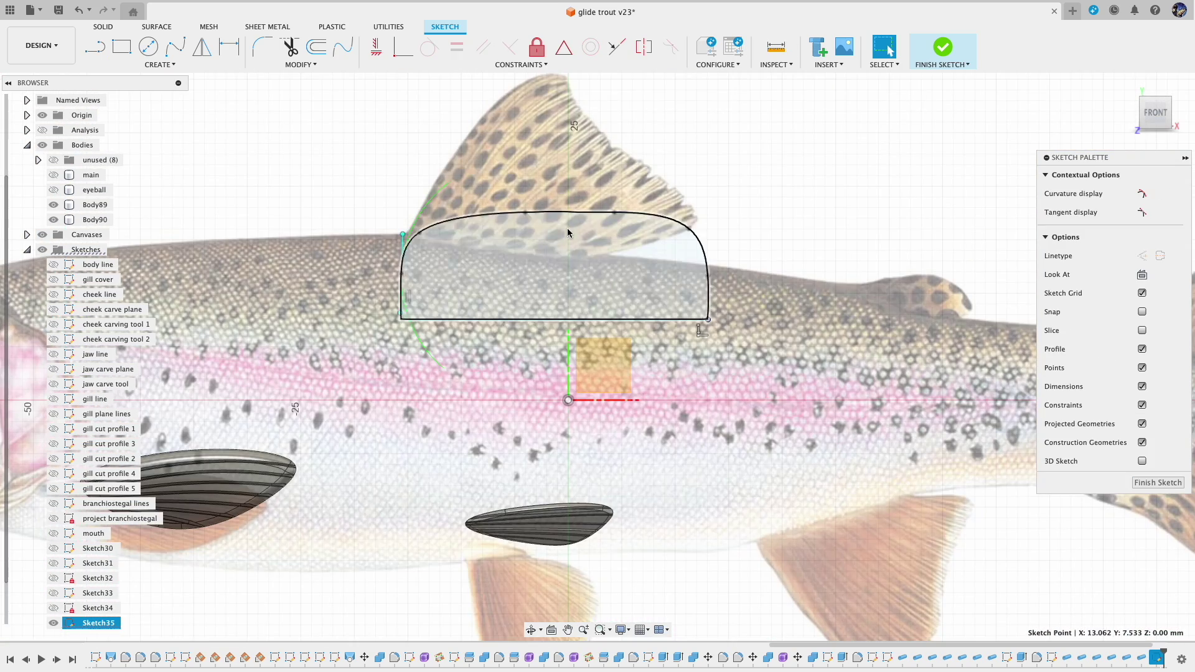
left_click_drag(582, 209, 663, 206)
Step: Draw a closed spline outline around the adipose fin, extending its lower part into the body
key("l")
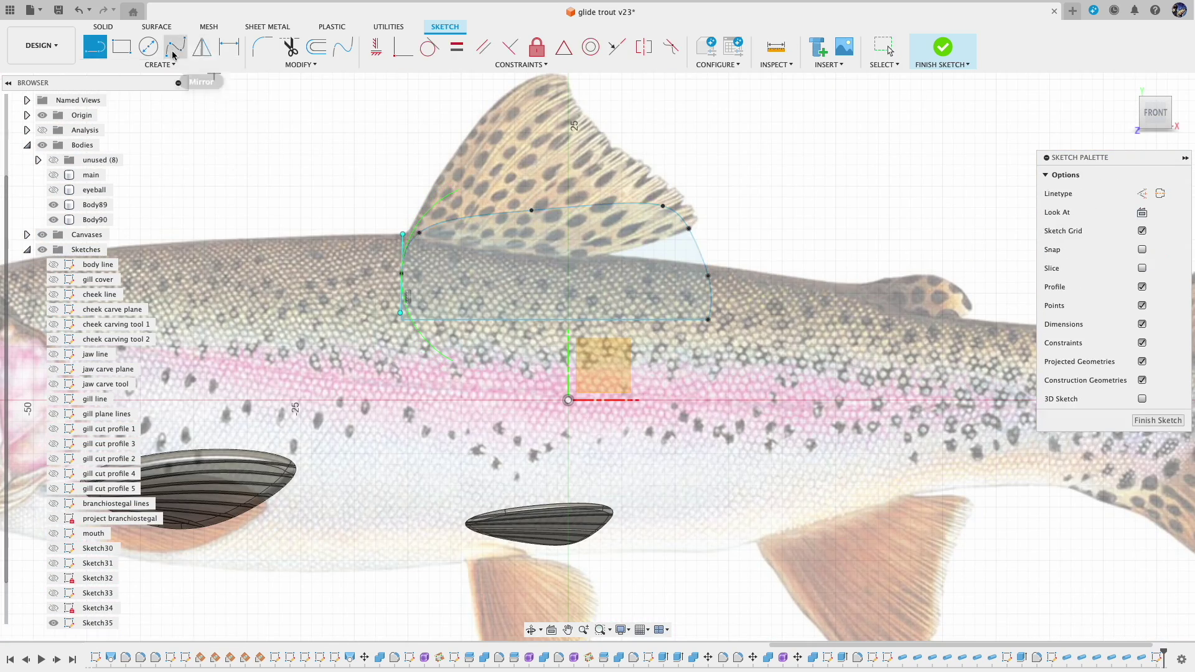
left_click(897, 282)
left_click(954, 279)
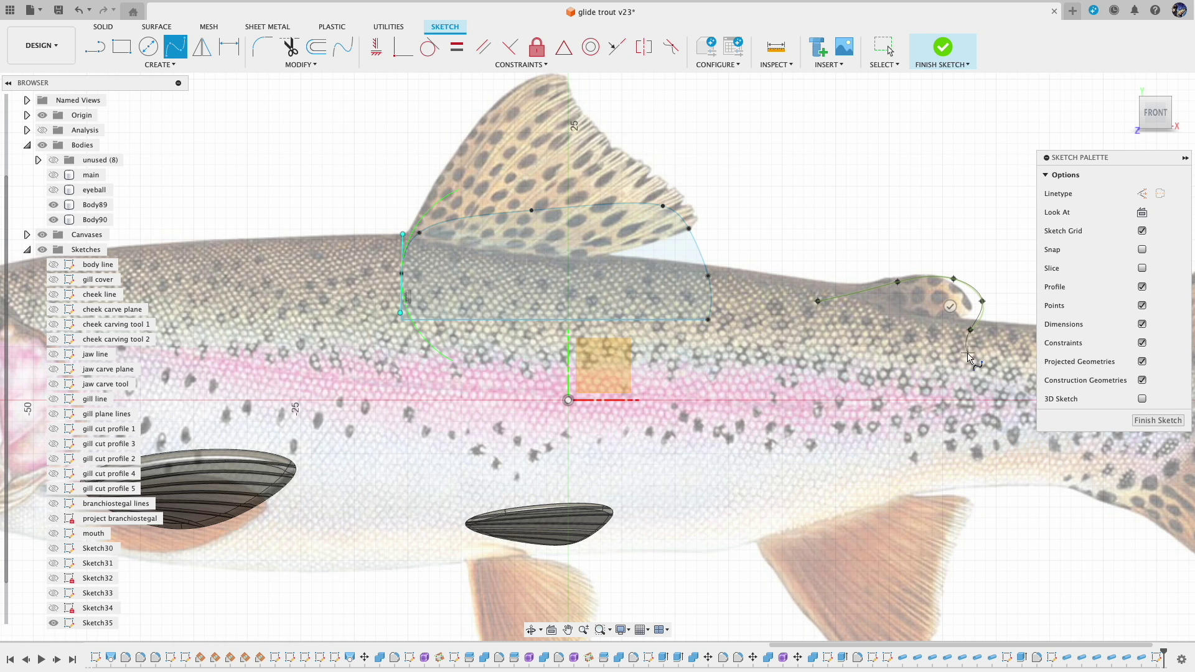
left_click(818, 302)
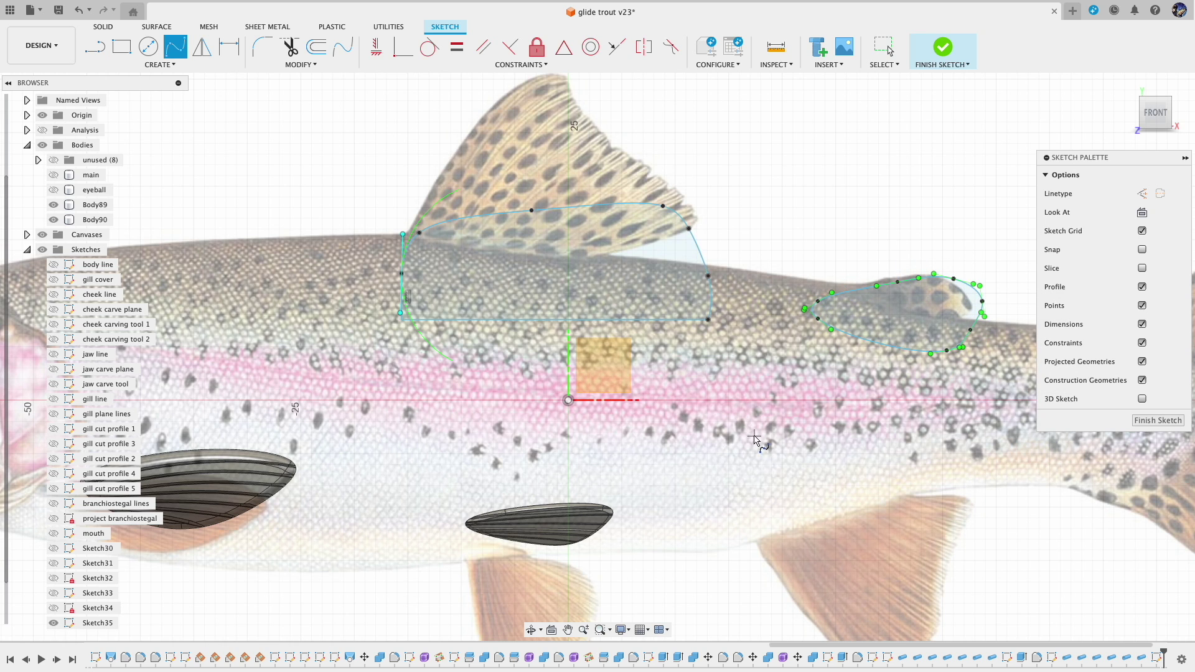
Step: Draw a closed spline outline over the upper part of the anal fin, overlapping the belly
middle_click_drag(754, 440, 540, 350)
scroll(539, 350, "down", 1)
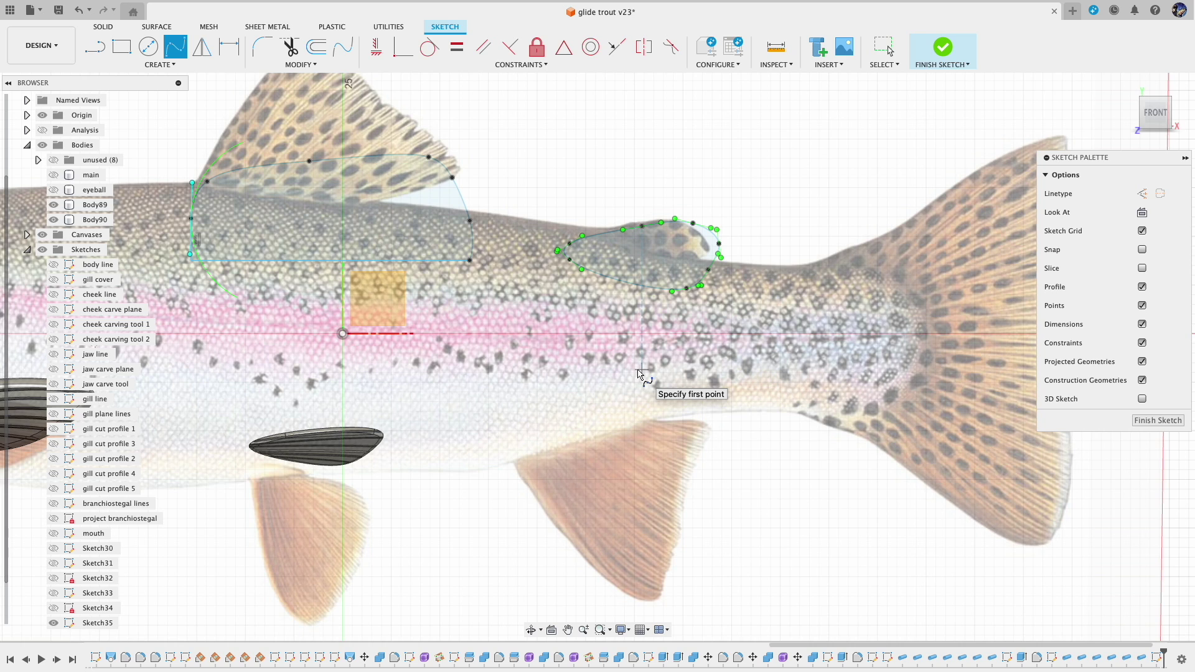
scroll(641, 374, "down", 1)
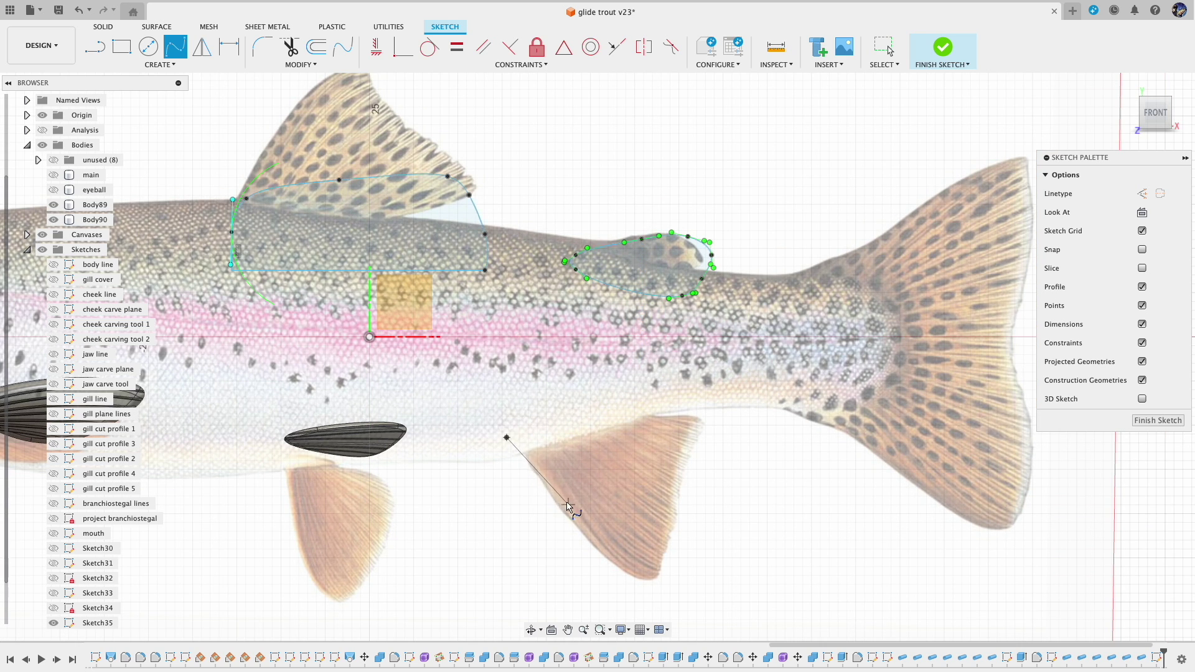
left_click(610, 480)
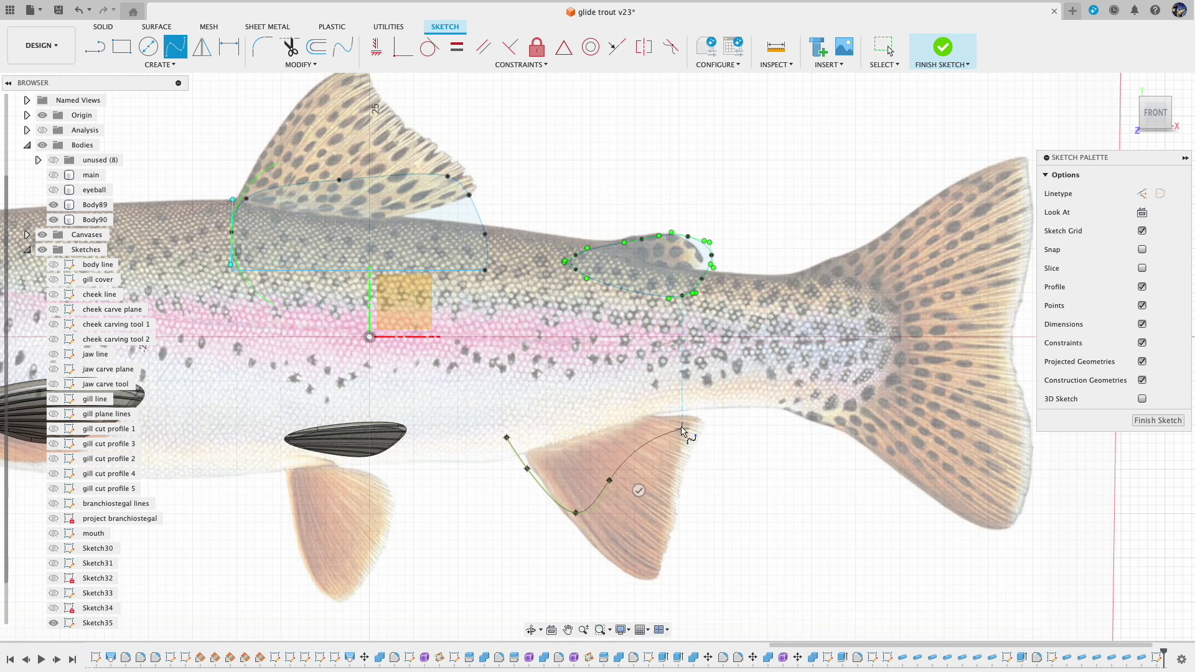
left_click(643, 404)
left_click(506, 438)
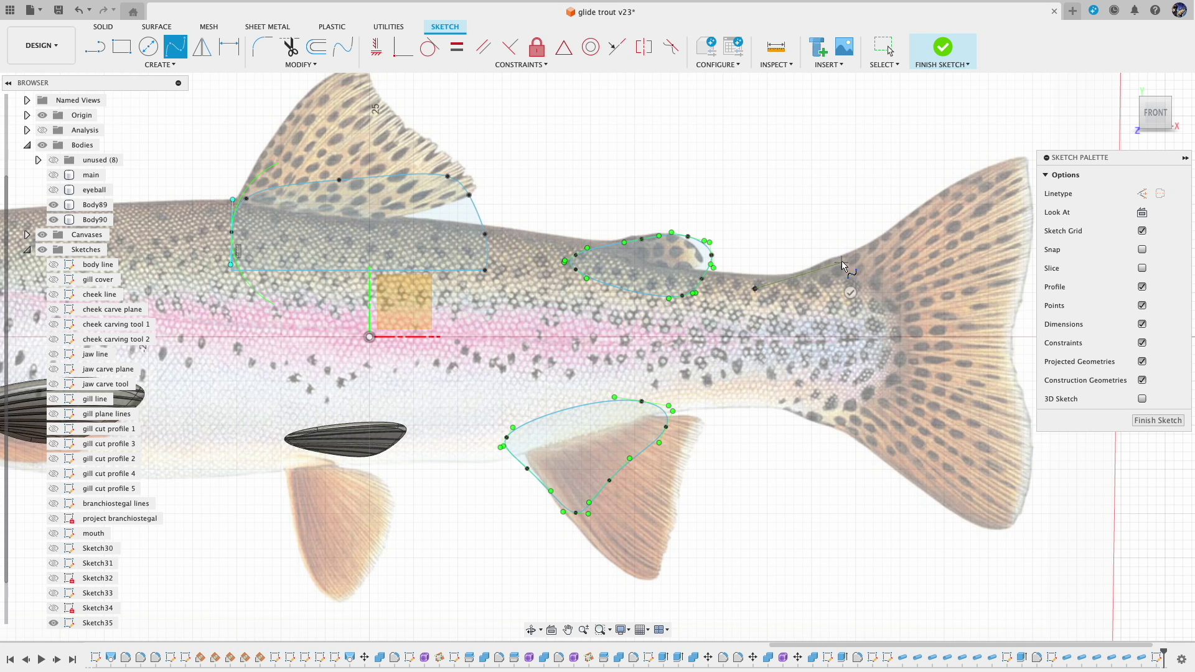
Step: Trace the tail fin with a spline, close it with a vertical line across the tail base, and finish the sketch
left_click(1027, 259)
left_click(1013, 343)
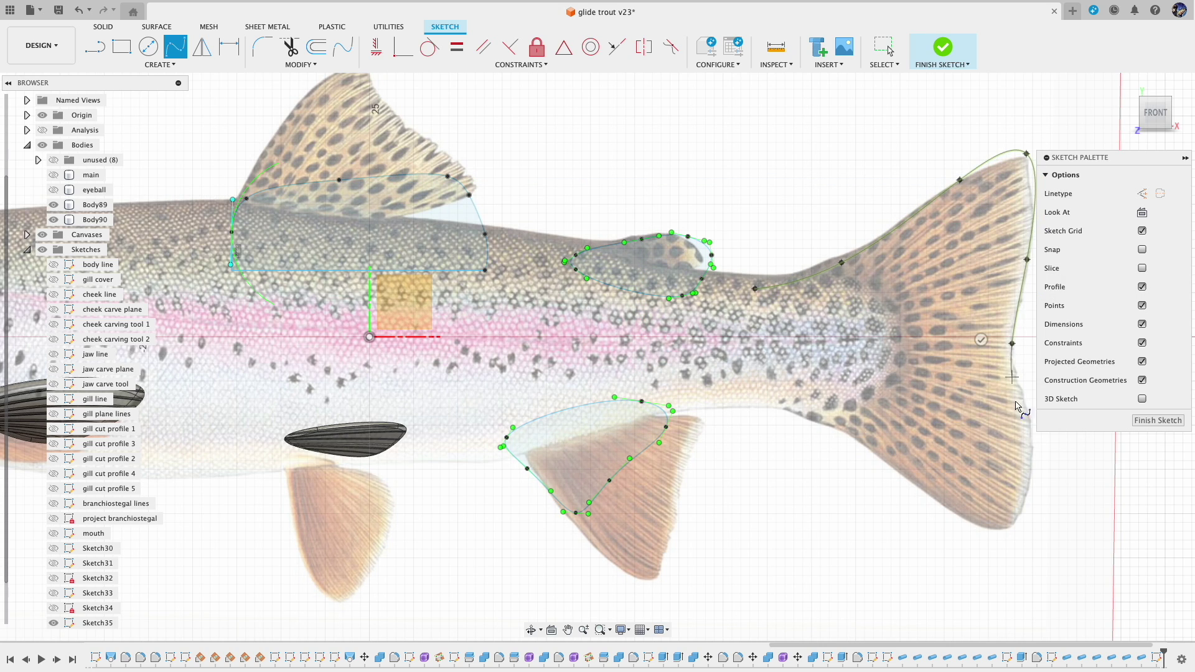
double_click(755, 402)
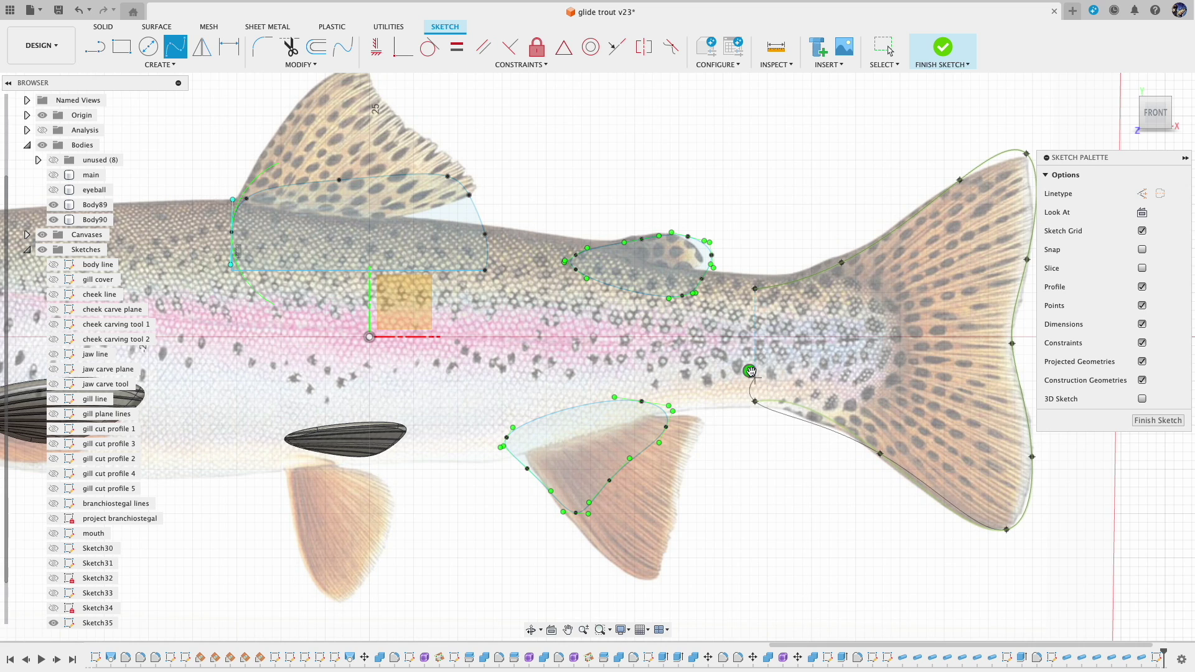
key("l")
left_click(755, 289)
left_click(755, 402)
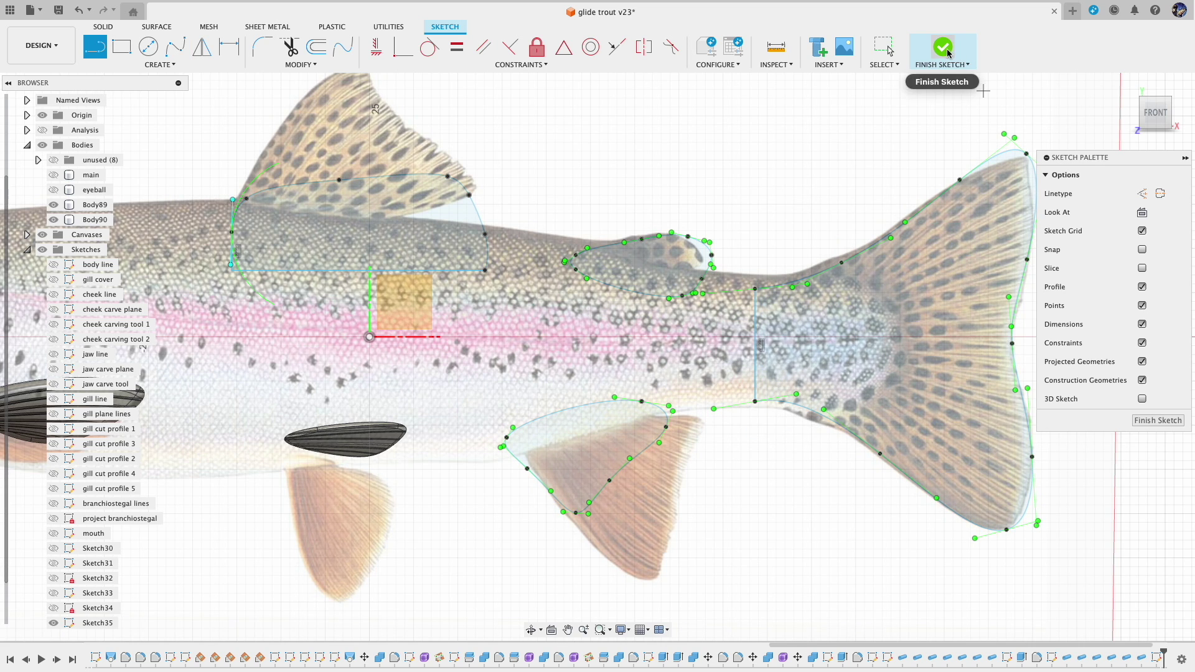
left_click(943, 47)
Step: Roll the timeline forward past the fin outlines sketch and the extrusion of the dorsal, adipose and anal fins
left_click(1151, 662)
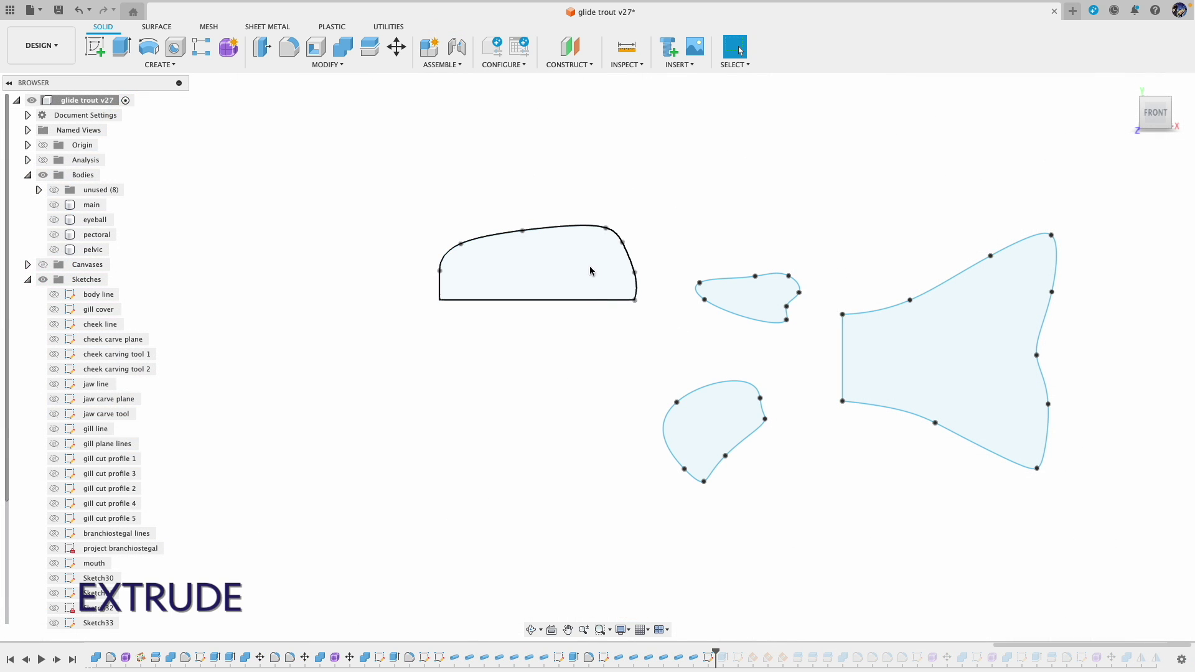
left_click(715, 647)
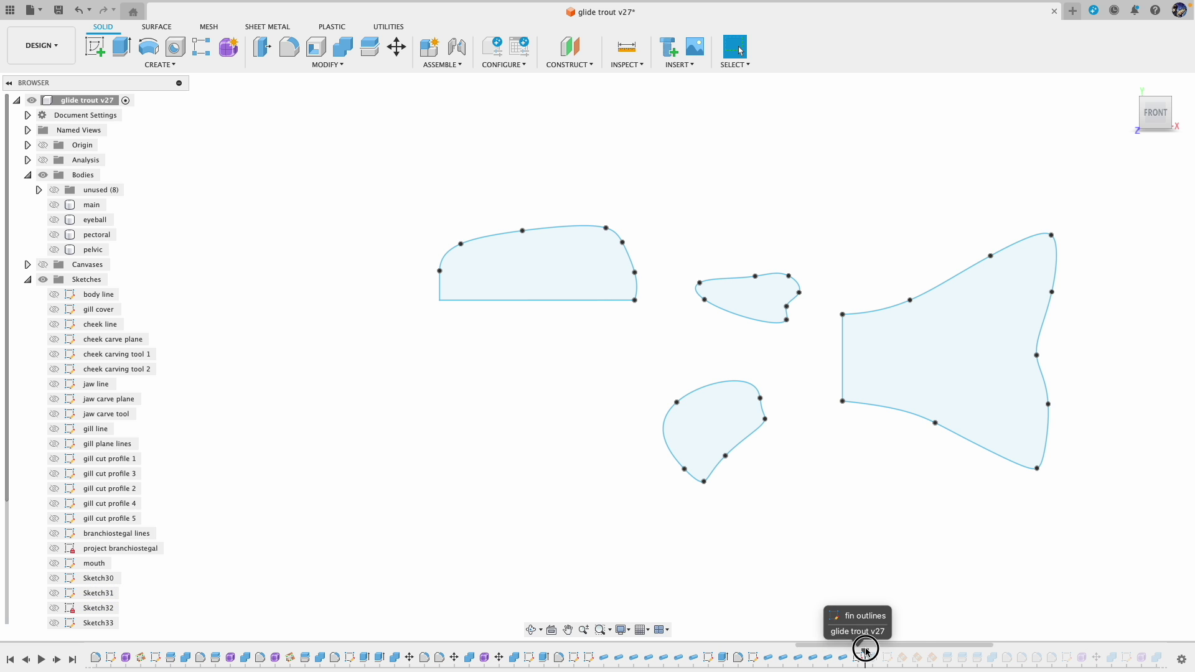
left_click_drag(866, 650, 880, 651)
middle_click_drag(845, 544, 764, 541, "shift")
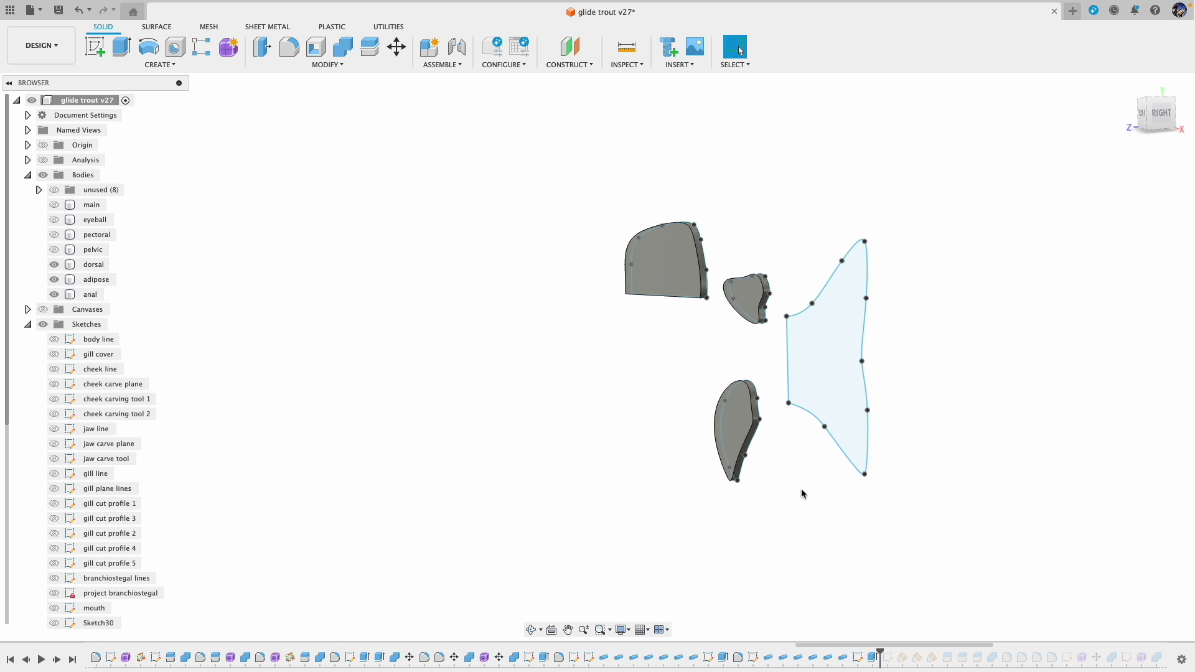
middle_click_drag(801, 490, 697, 501)
scroll(698, 501, "up", 2)
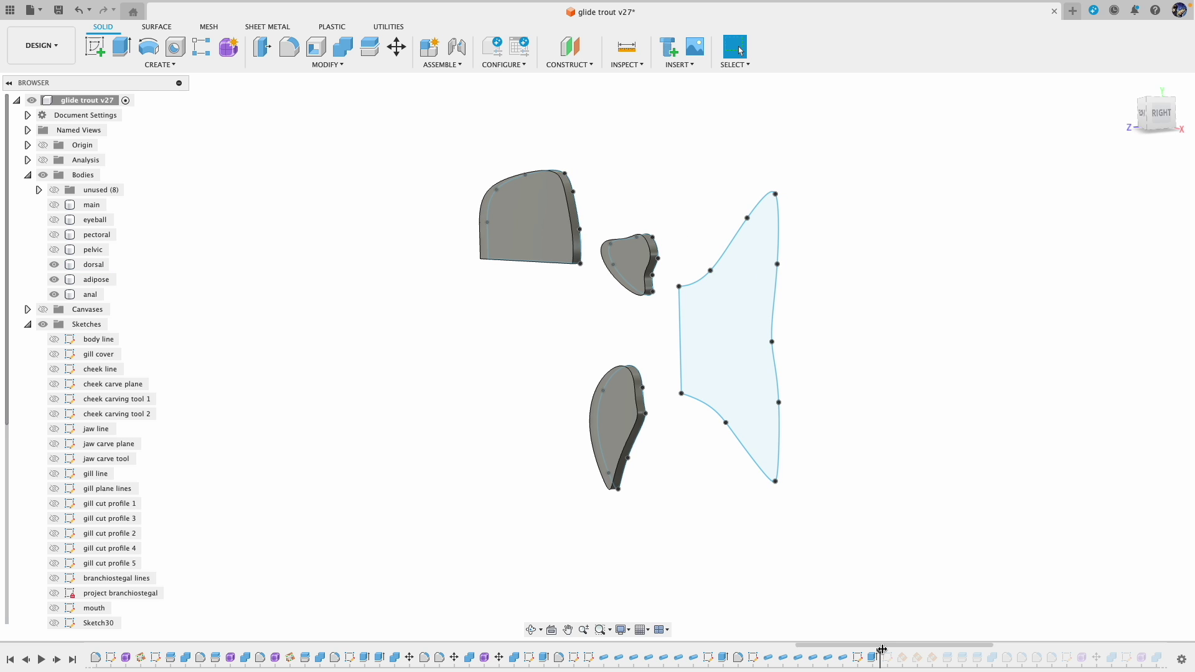
Step: Roll the timeline forward past Sketch42 and the three angled planes, and select that sketch's fin lines
left_click_drag(883, 649, 895, 651)
left_click(887, 659)
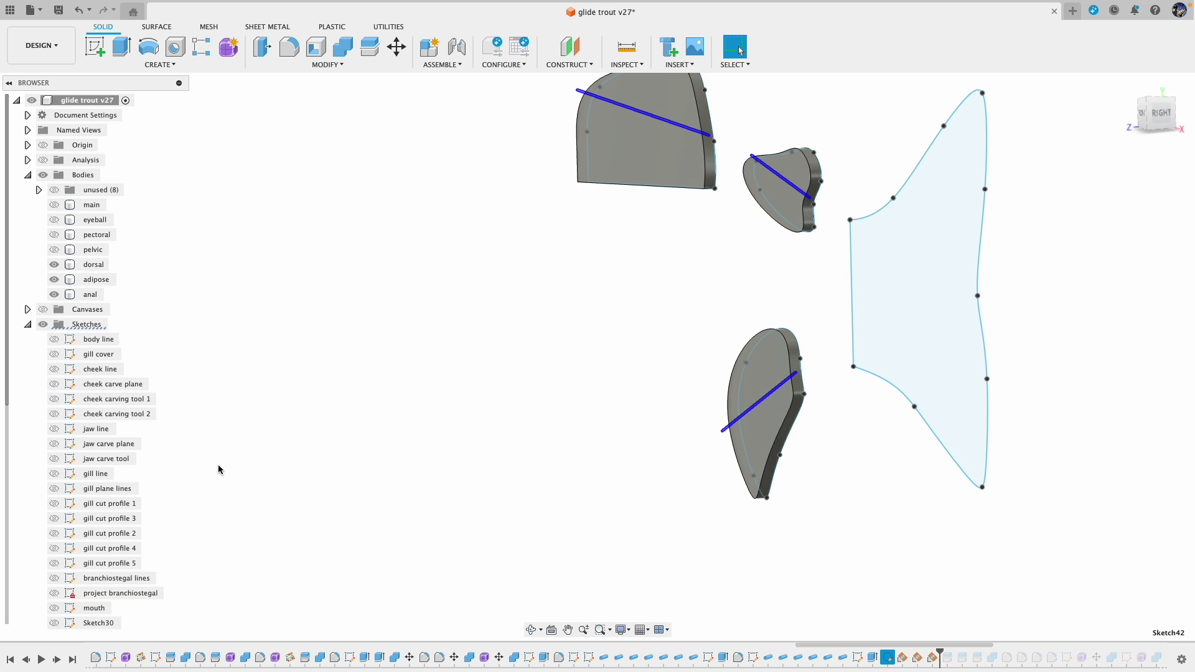
mouse_move(195, 512)
middle_mouse_down()
mouse_move(217, 374)
mouse_move(195, 432)
middle_mouse_up()
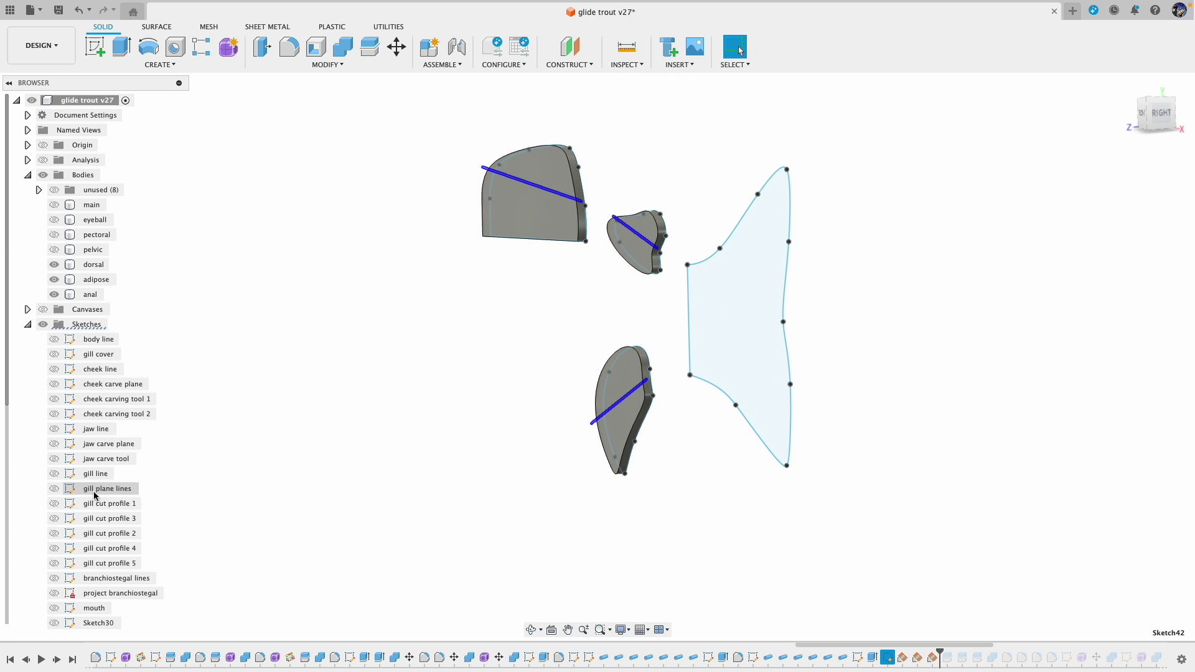
Step: Show the construction planes and roll the timeline forward past the features splitting the three fins
scroll(94, 498, "down", 3)
left_click(43, 624)
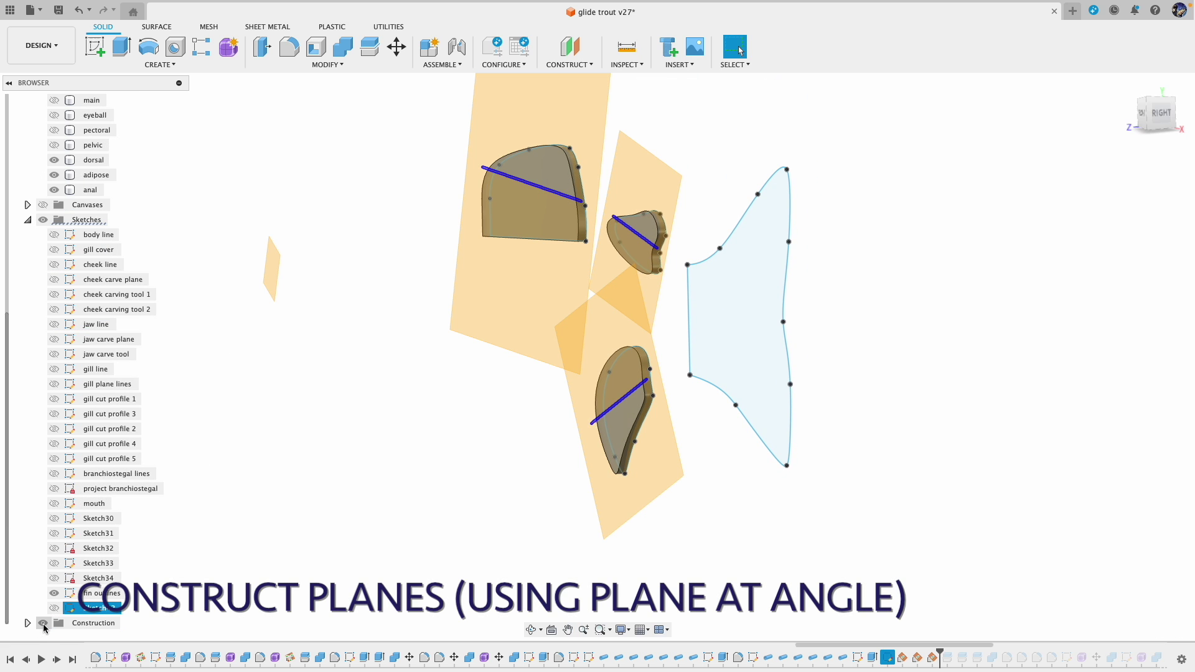
mouse_move(443, 502)
middle_mouse_down("shift")
mouse_move(419, 499)
mouse_move(438, 500)
middle_mouse_up("shift")
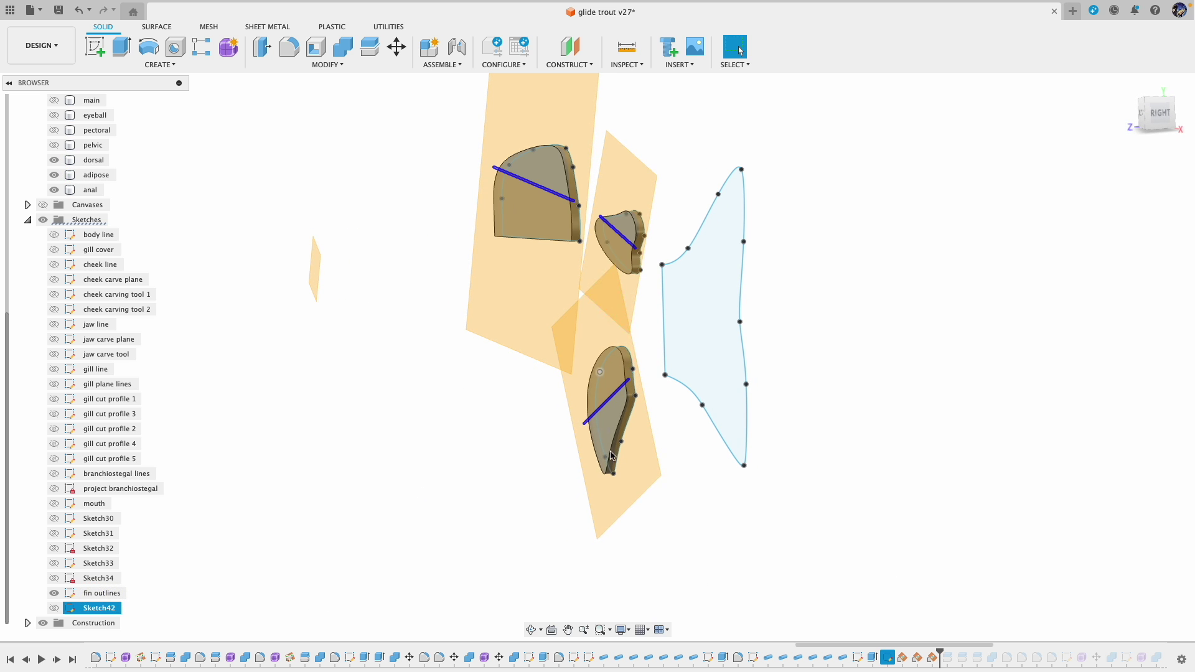
left_click_drag(939, 650, 985, 650)
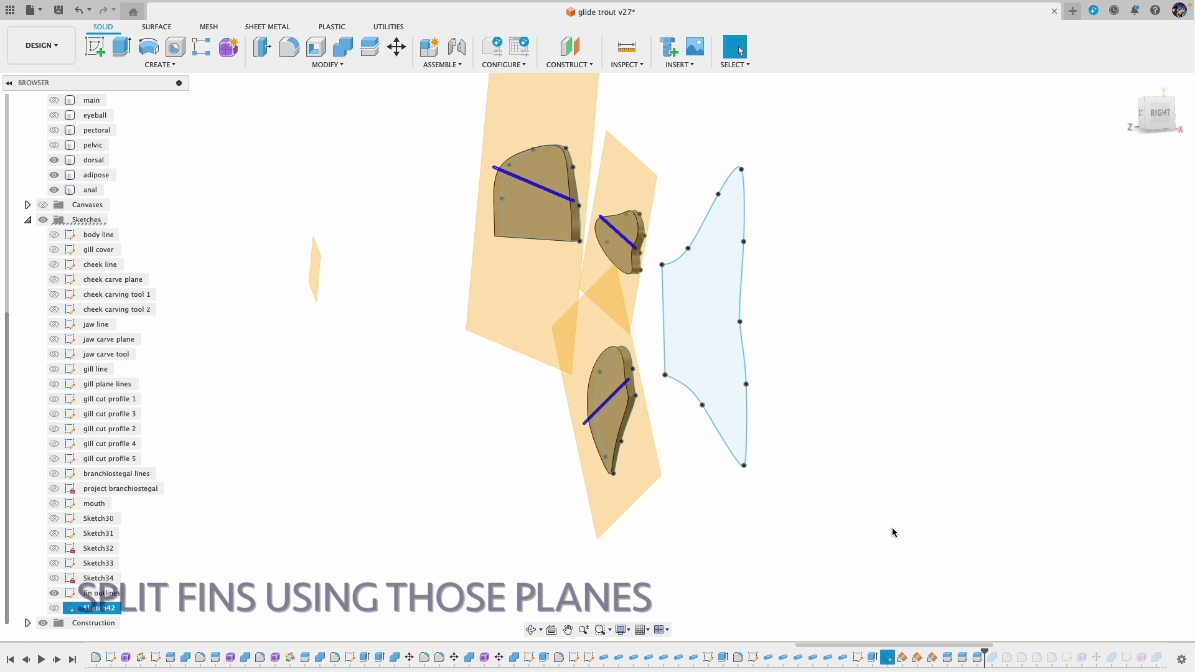
Step: Hide the construction planes, roll the timeline forward past the feature joining the three fins to the fish, and show the main body
left_click(43, 624)
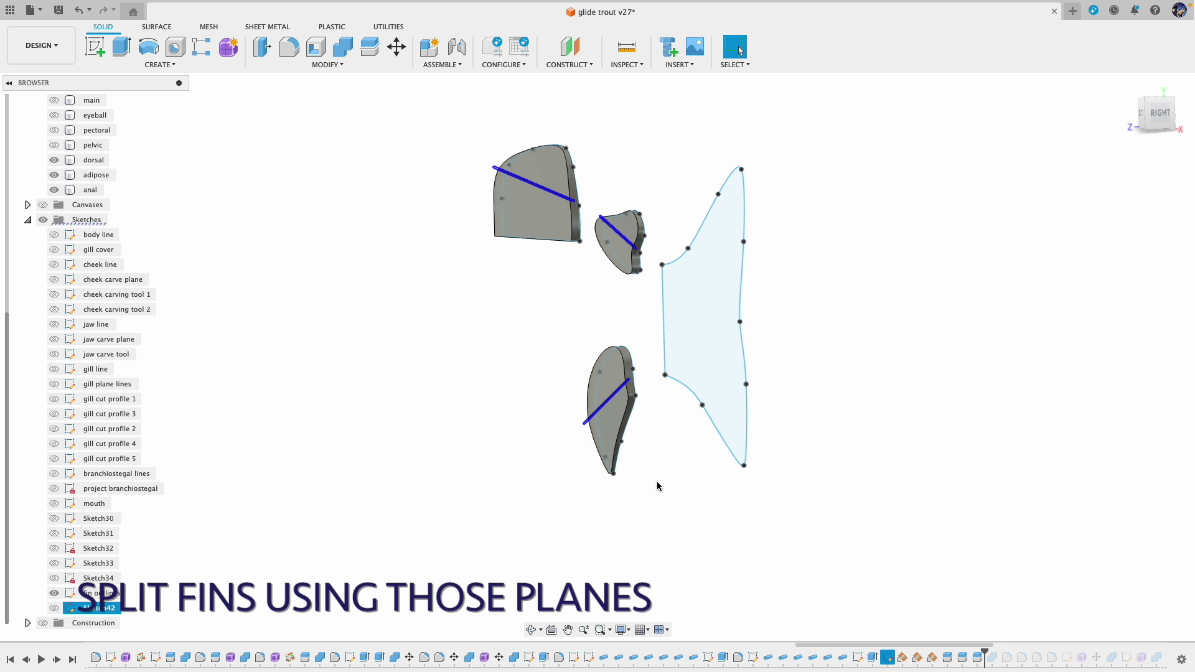
middle_click_drag(656, 481, 633, 493, "shift")
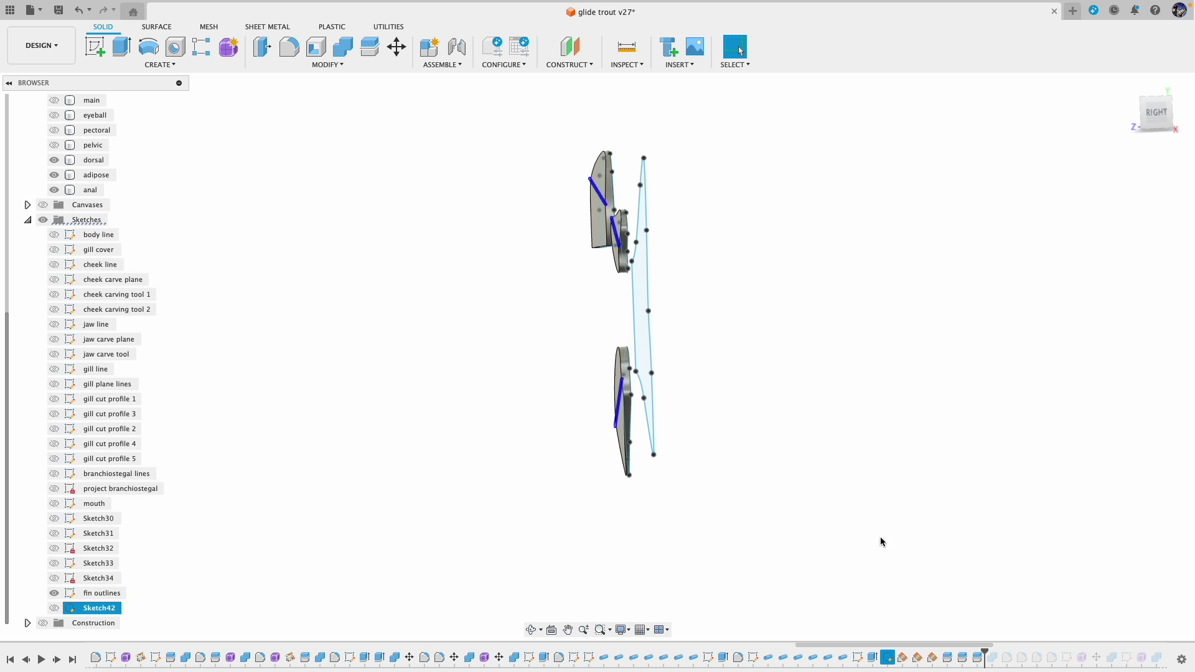
left_click_drag(984, 650, 999, 651)
left_click(55, 175)
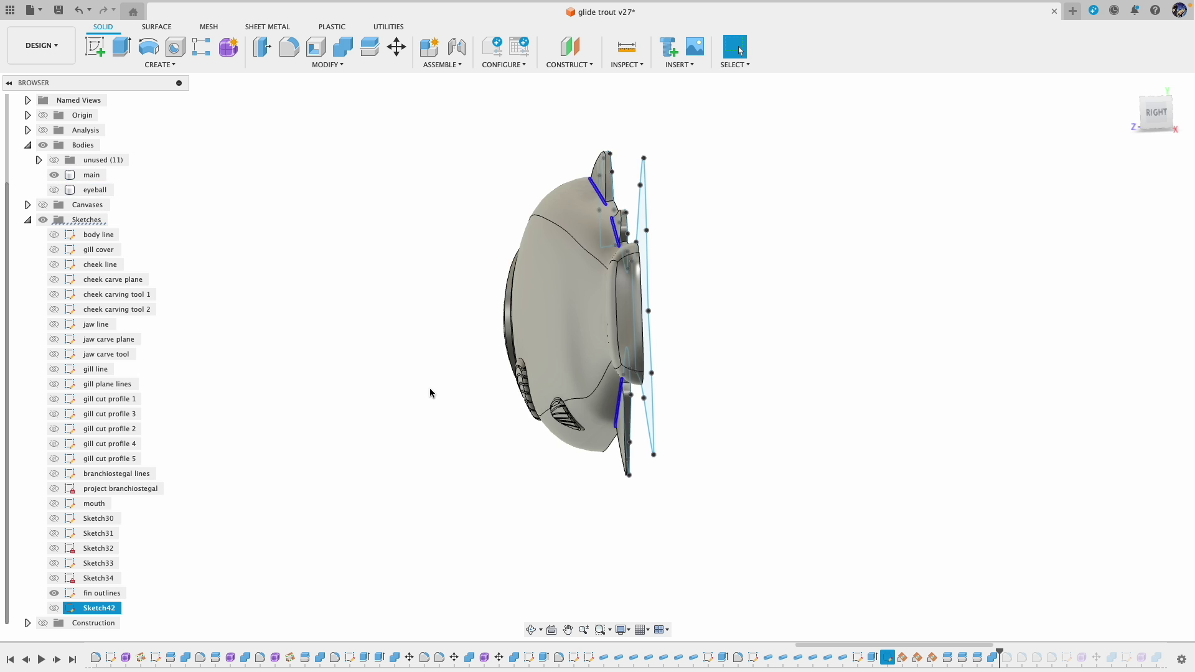
Step: Roll the timeline forward past the fillets on the dorsal, adipose and anal fins
middle_click_drag(421, 379, 623, 368, "shift")
left_click(54, 594)
mouse_move(878, 526)
middle_mouse_down("shift")
mouse_move(841, 525)
mouse_move(859, 515)
mouse_move(919, 524)
middle_mouse_up("shift")
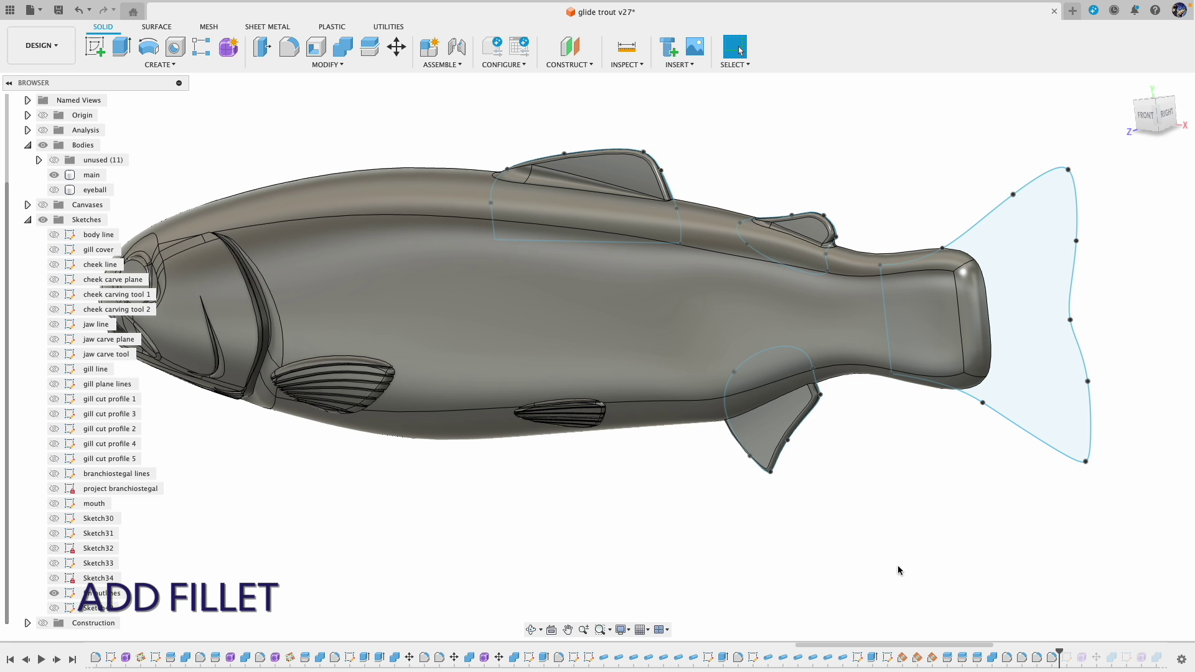
middle_click_drag(918, 553, 880, 557)
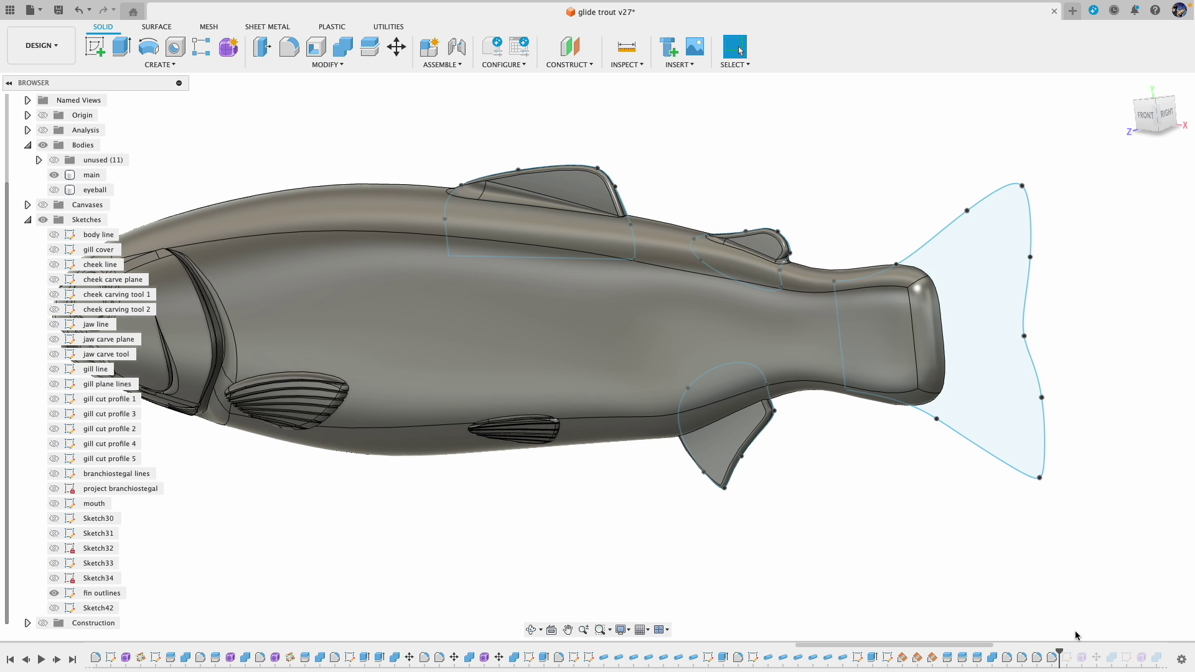
Step: Roll the timeline forward past Sketch40 and show its pipe outlines on the dorsal fin
left_click_drag(1059, 651, 1074, 652)
left_click(59, 623)
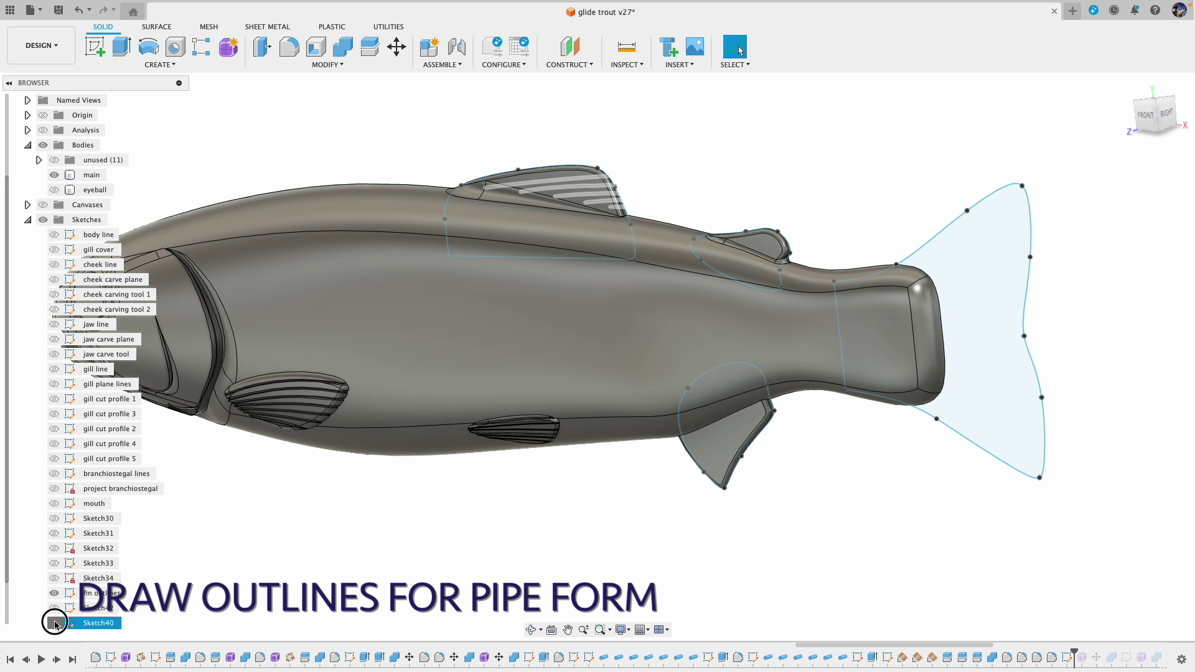
left_click(55, 623)
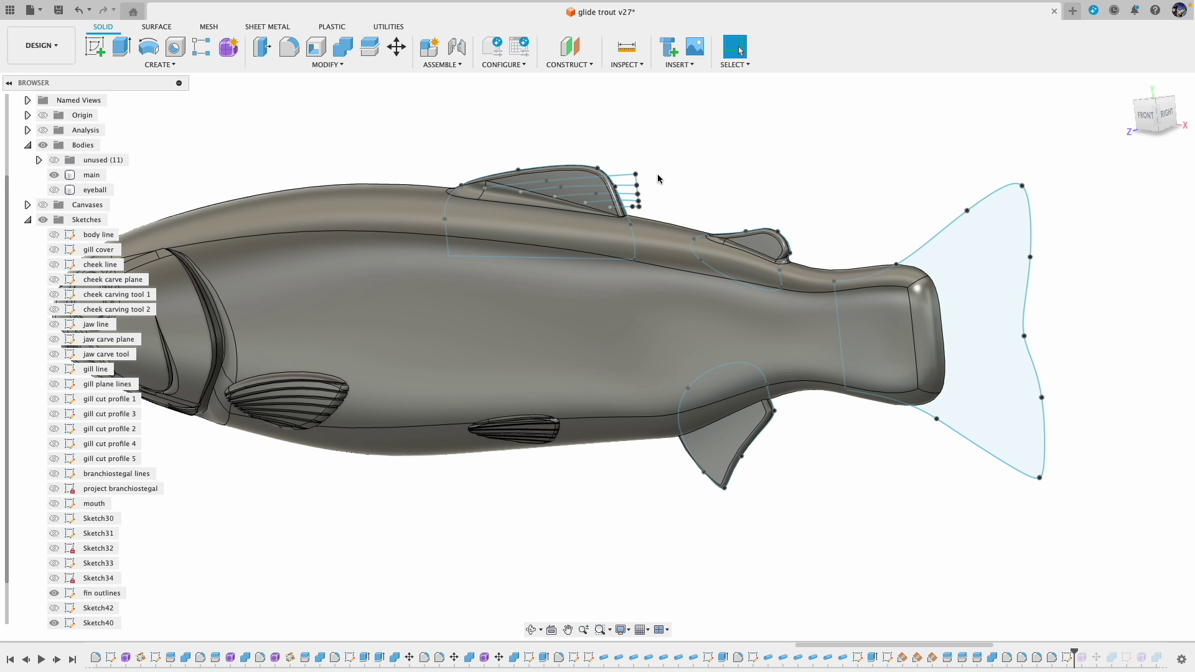
Step: Roll the timeline forward past the dorsal fin's pipe form and show the main body together with it
scroll(589, 186, "up", 5)
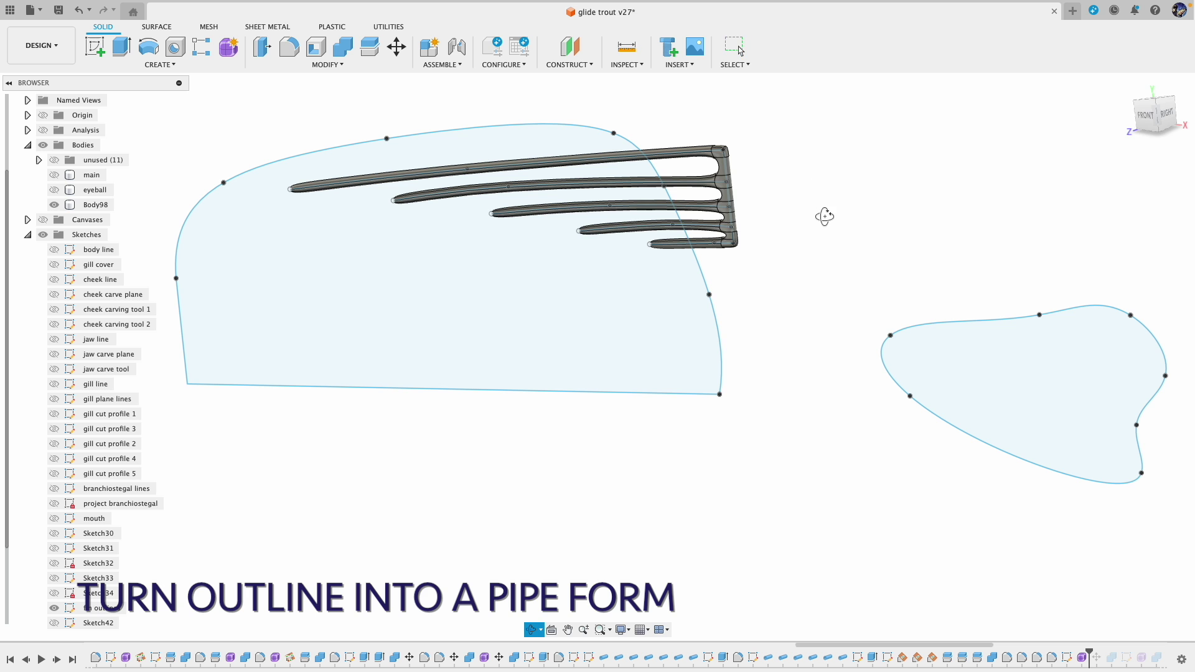
mouse_move(824, 216)
left_mouse_down()
mouse_move(774, 214)
mouse_move(801, 205)
mouse_move(786, 227)
mouse_move(774, 219)
mouse_move(800, 211)
left_mouse_up()
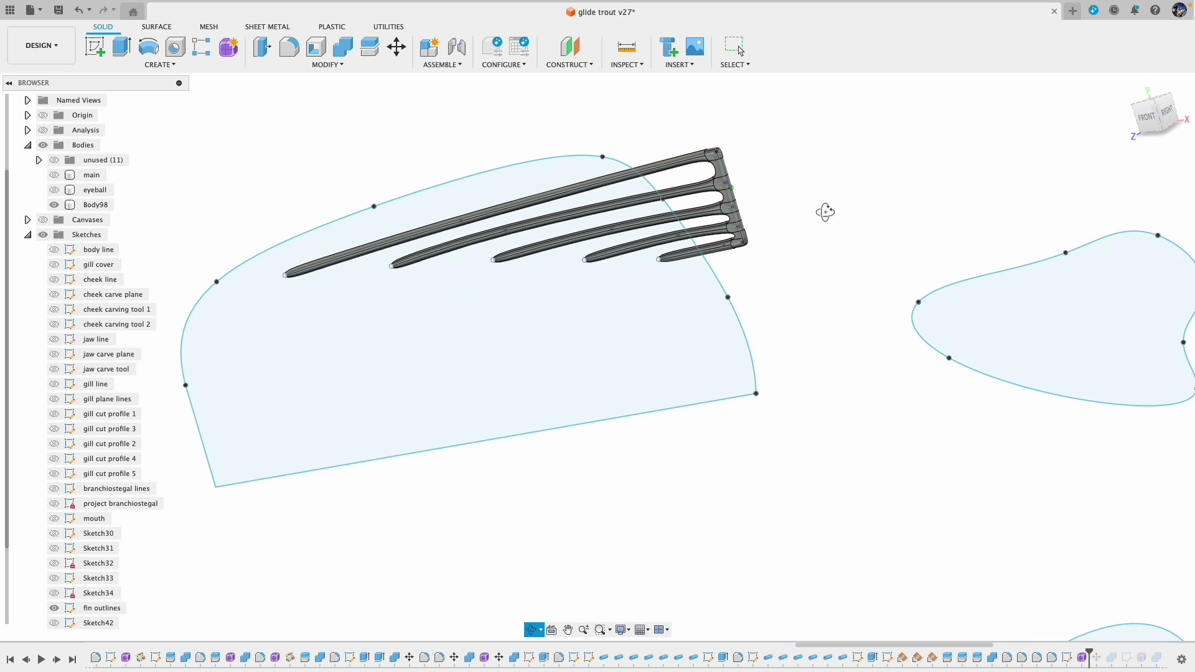
left_click(92, 175)
left_click(54, 175)
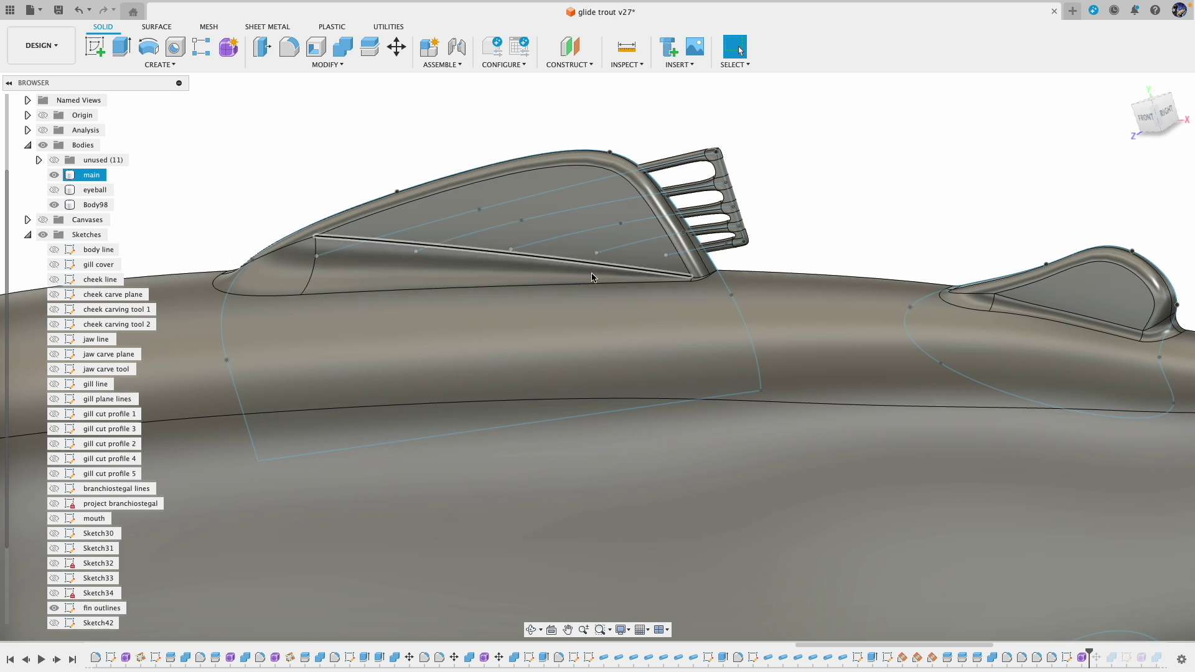
left_click(786, 230)
left_click(915, 441)
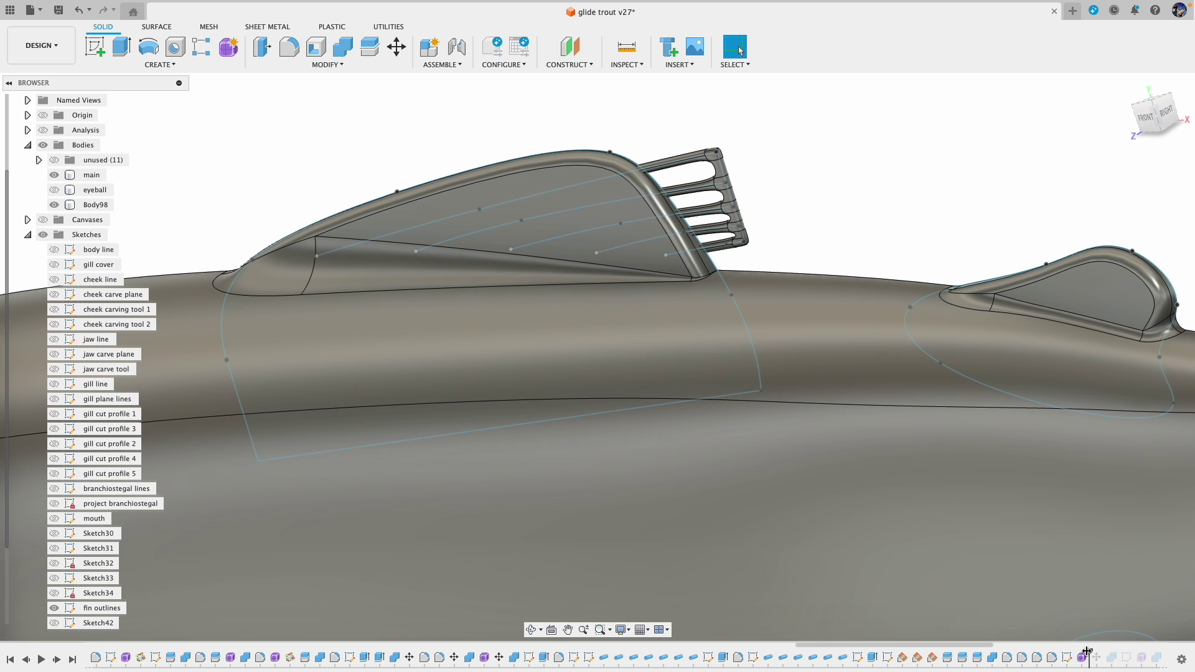
Step: Roll the timeline forward past the move that positions the pipe form against the side of the dorsal fin
left_click_drag(1086, 652, 1103, 653)
middle_click_drag(921, 194, 880, 200, "shift")
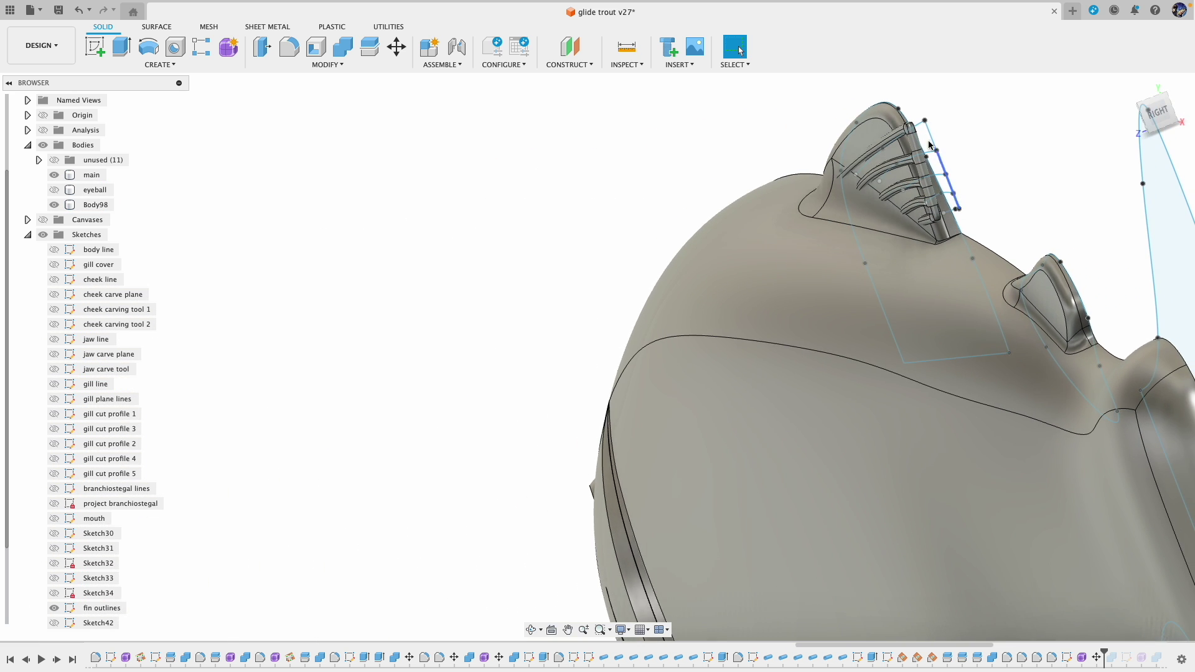
middle_click_drag(414, 234, 367, 233)
scroll(644, 139, "down", 1)
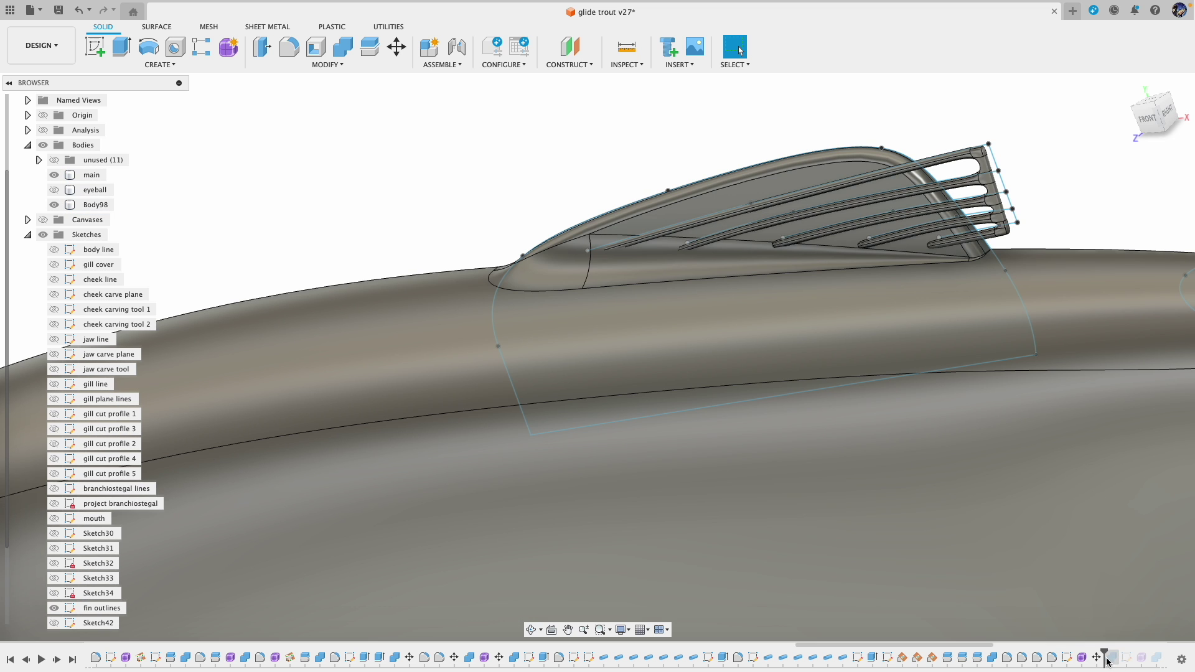
Step: Roll the timeline forward past the cut that grooves the dorsal fin, and hide all sketches
left_click_drag(1103, 651, 1119, 651)
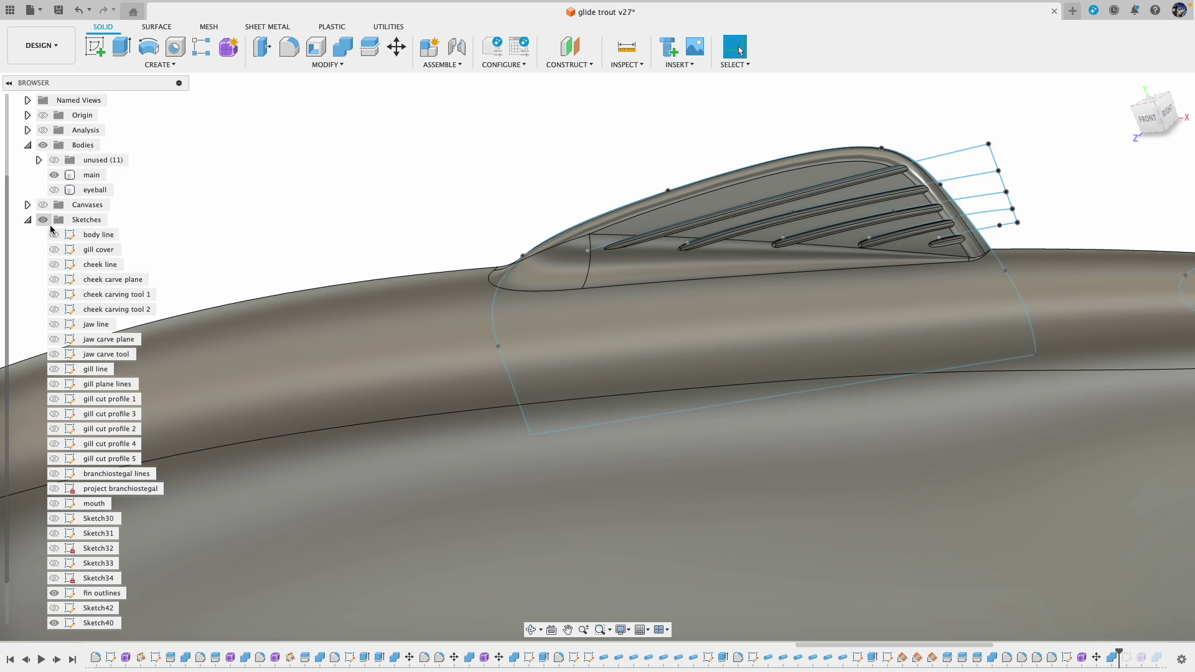
left_click(43, 221)
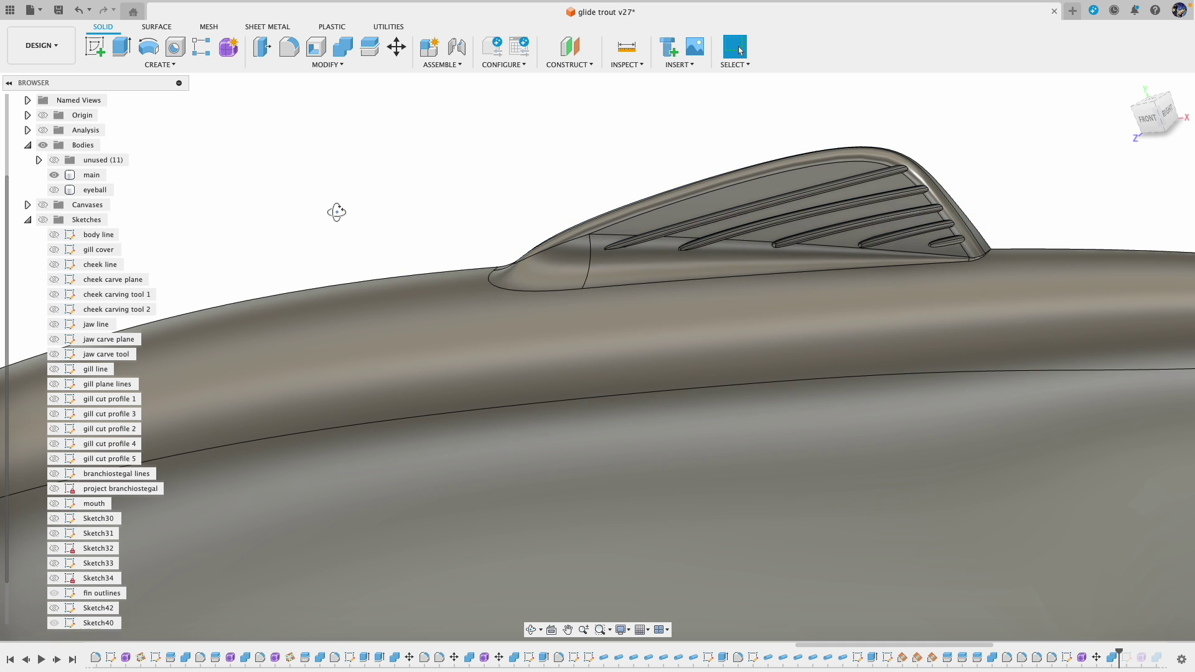
middle_click_drag(336, 213, 303, 232, "shift")
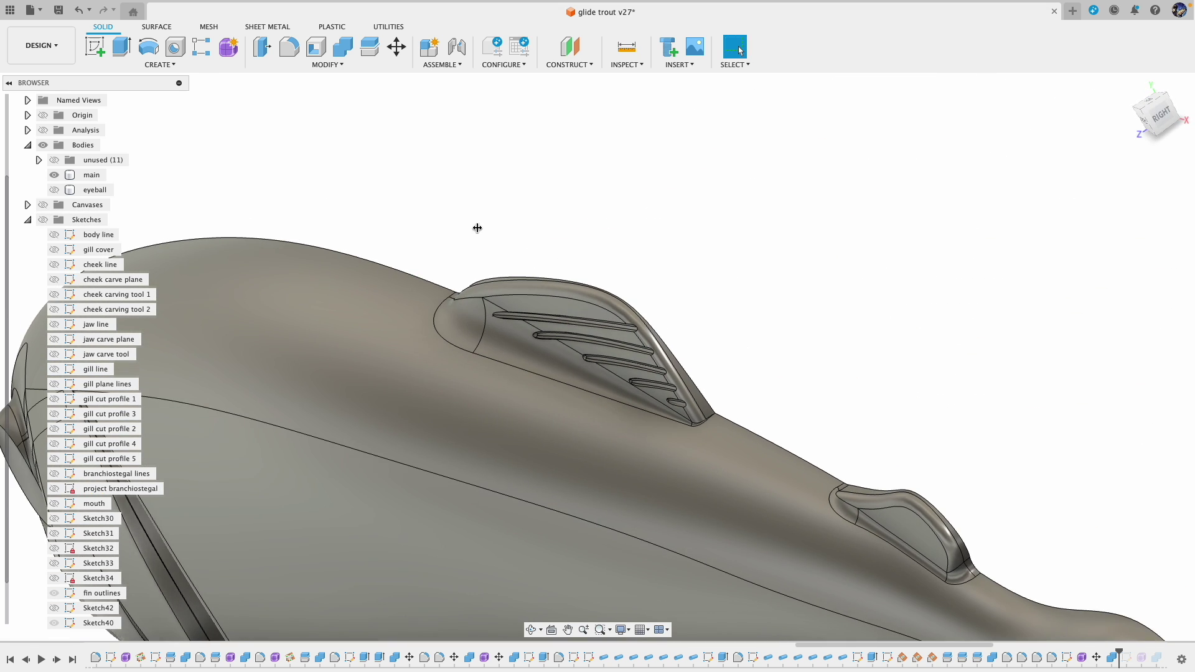
Step: Examine the grooves on the dorsal, pectoral and pelvic fins from several angles, along with the overall body
middle_click_drag(478, 228, 567, 244, "shift")
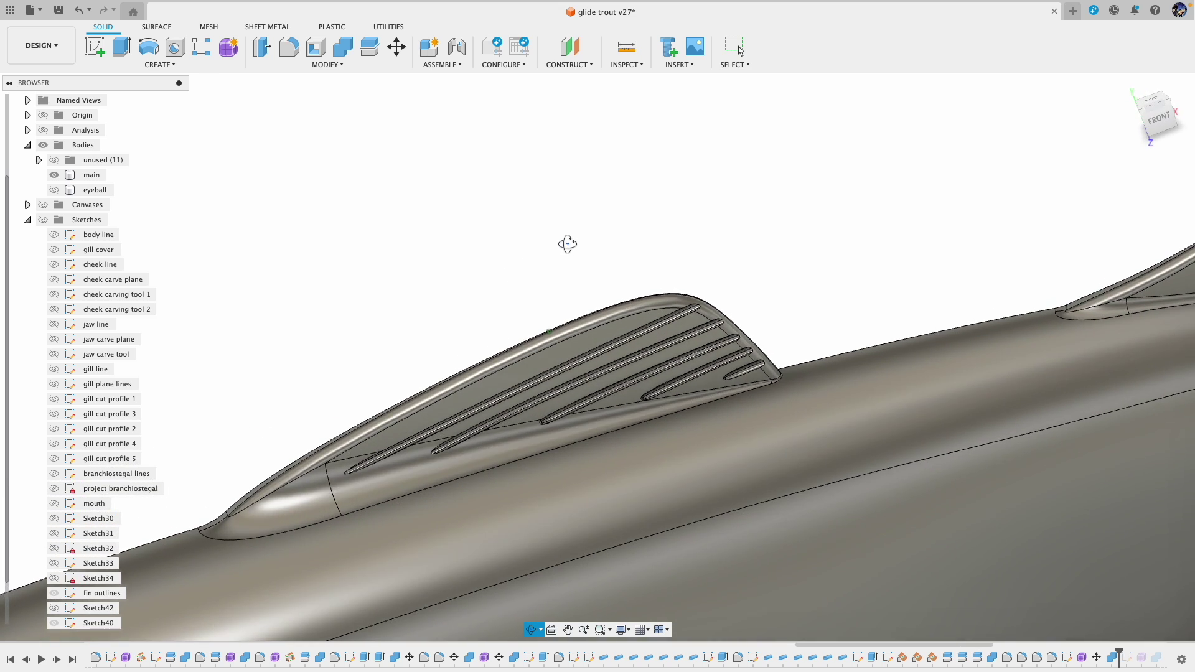
middle_click_drag(428, 286, 530, 192)
middle_click_drag(918, 242, 708, 292)
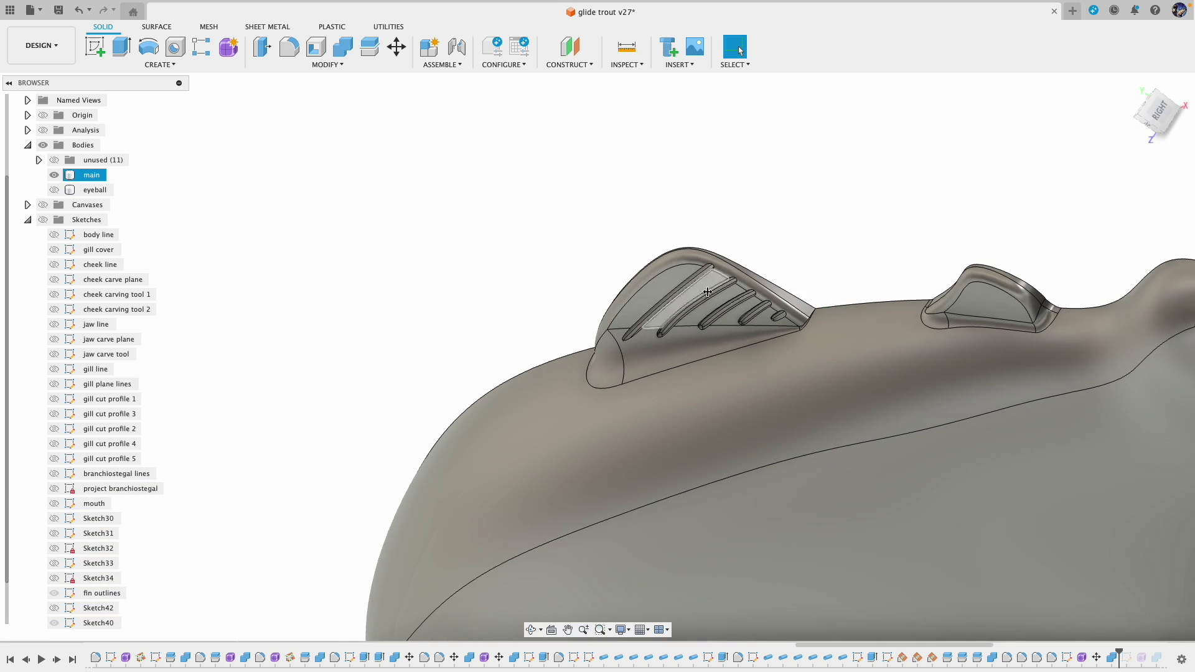
scroll(452, 294, "down", 2)
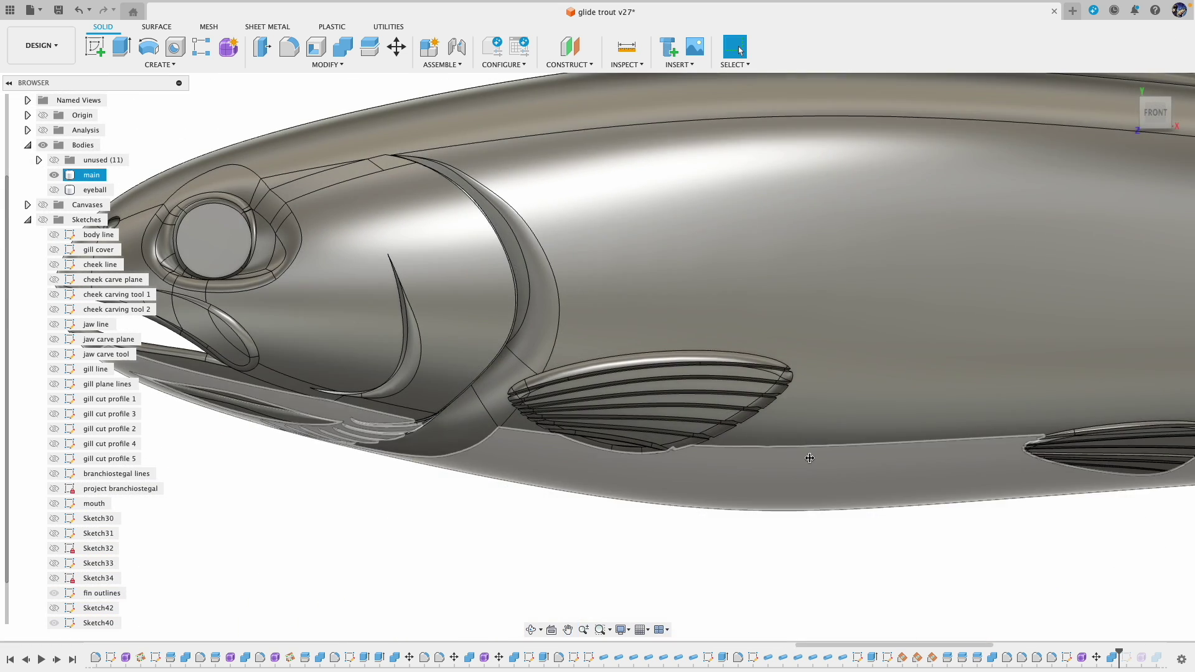
middle_click_drag(809, 454, 815, 397, "shift")
scroll(815, 397, "up", 5)
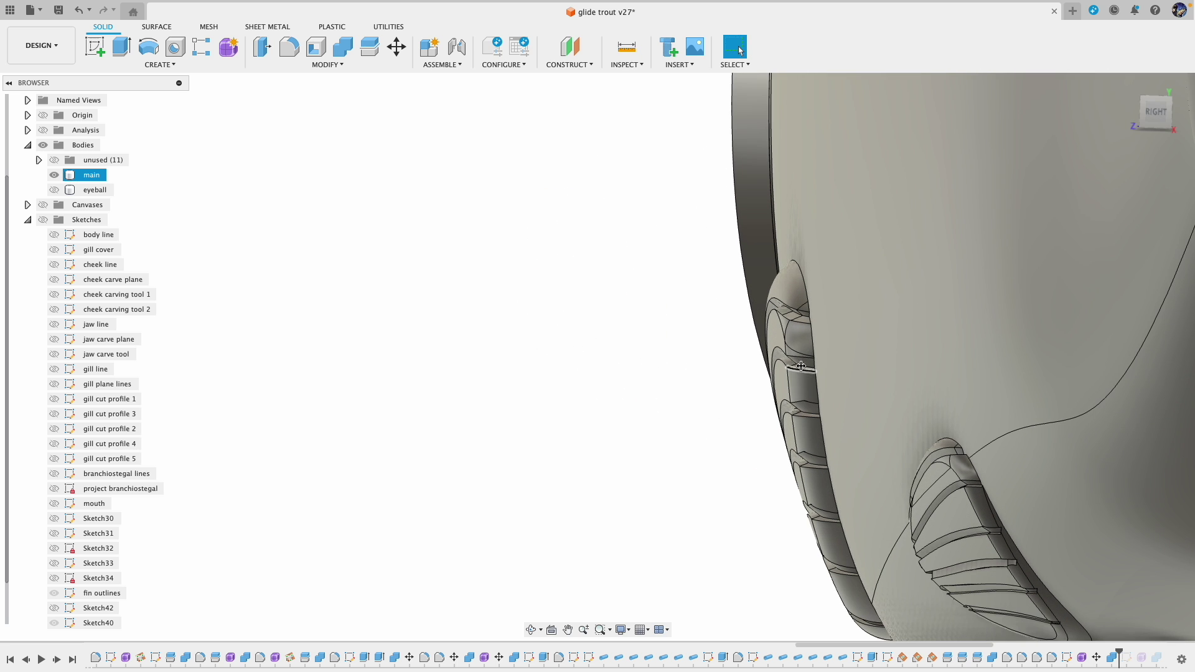
middle_click_drag(731, 368, 750, 369, "shift")
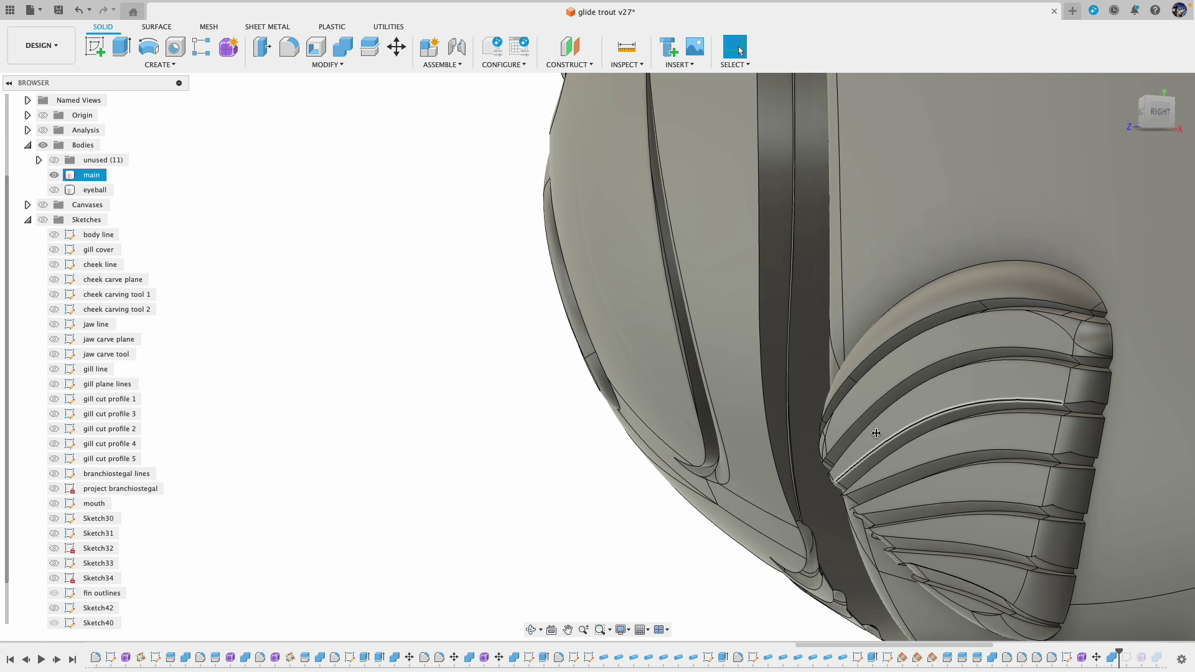
scroll(521, 312, "down", 3)
scroll(521, 312, "down", 1)
middle_click_drag(521, 312, 303, 381)
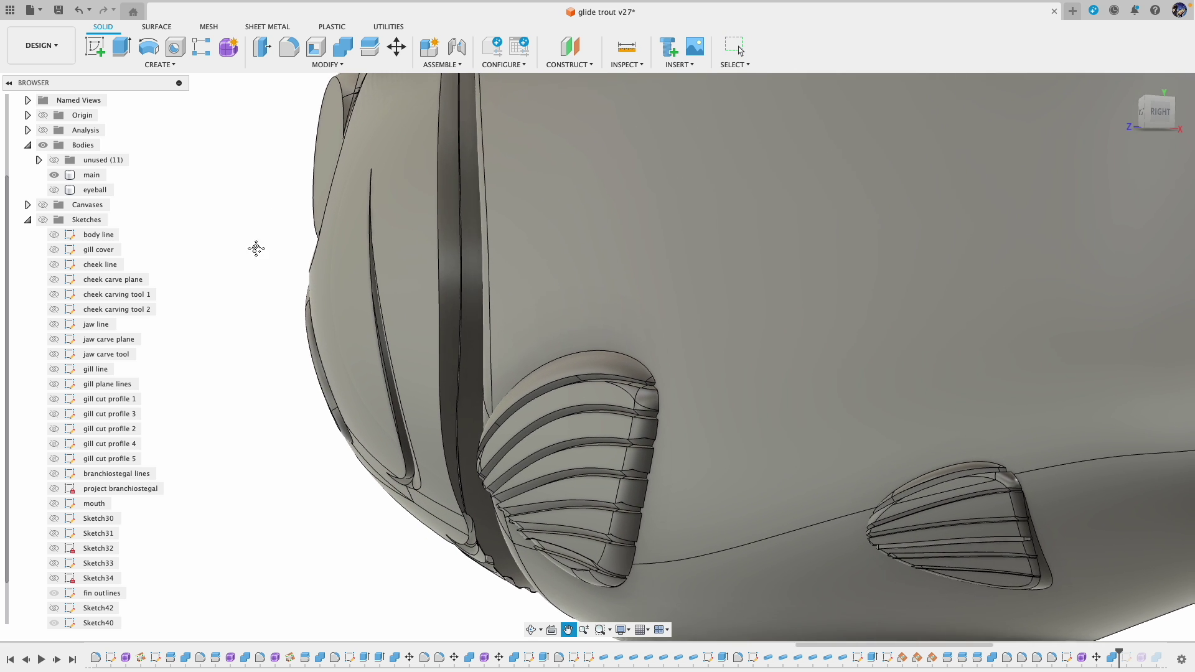
middle_click_drag(256, 248, 232, 283)
scroll(817, 320, "down", 10)
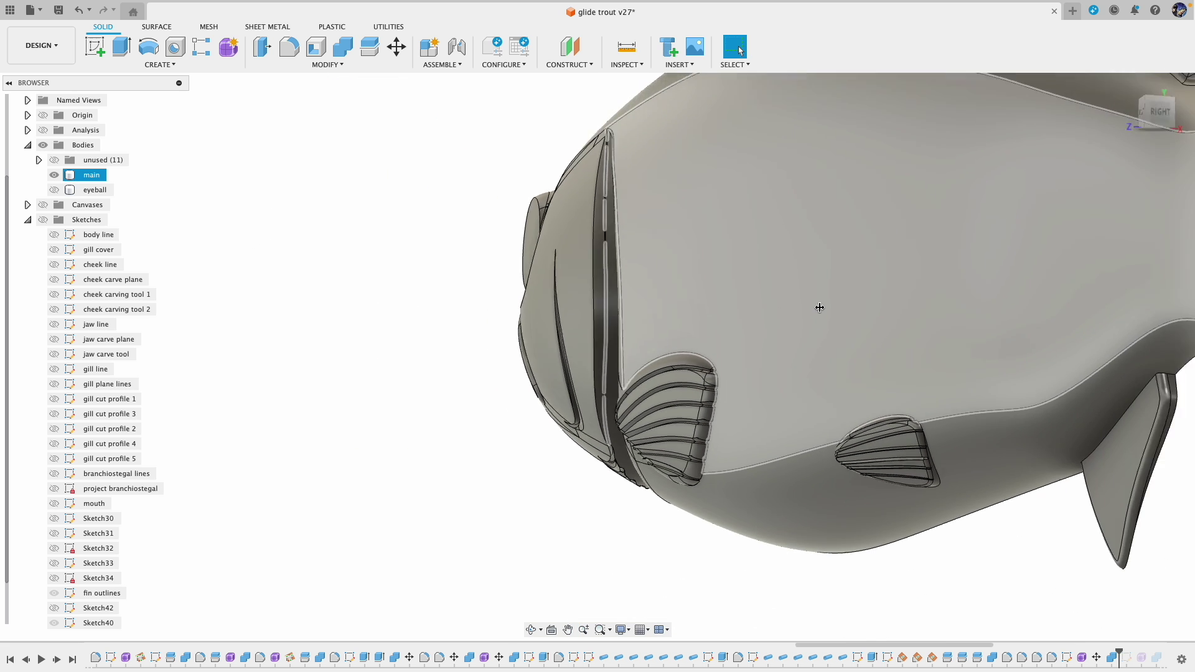
middle_click_drag(526, 248, 362, 354)
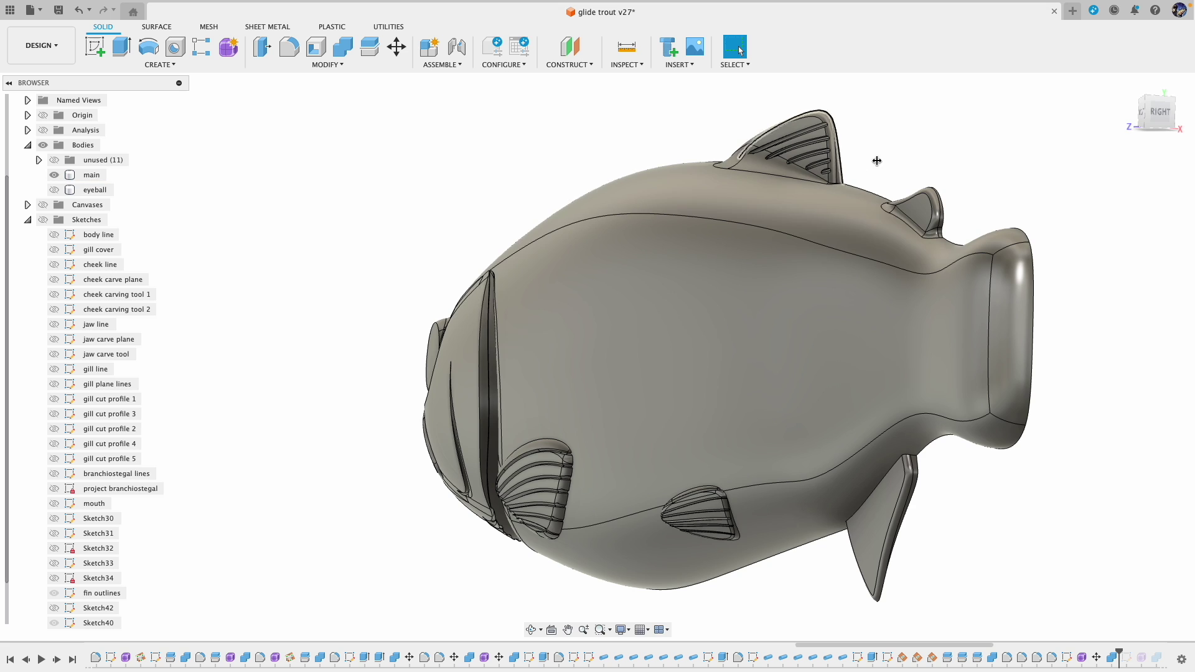
middle_click_drag(949, 146, 841, 146)
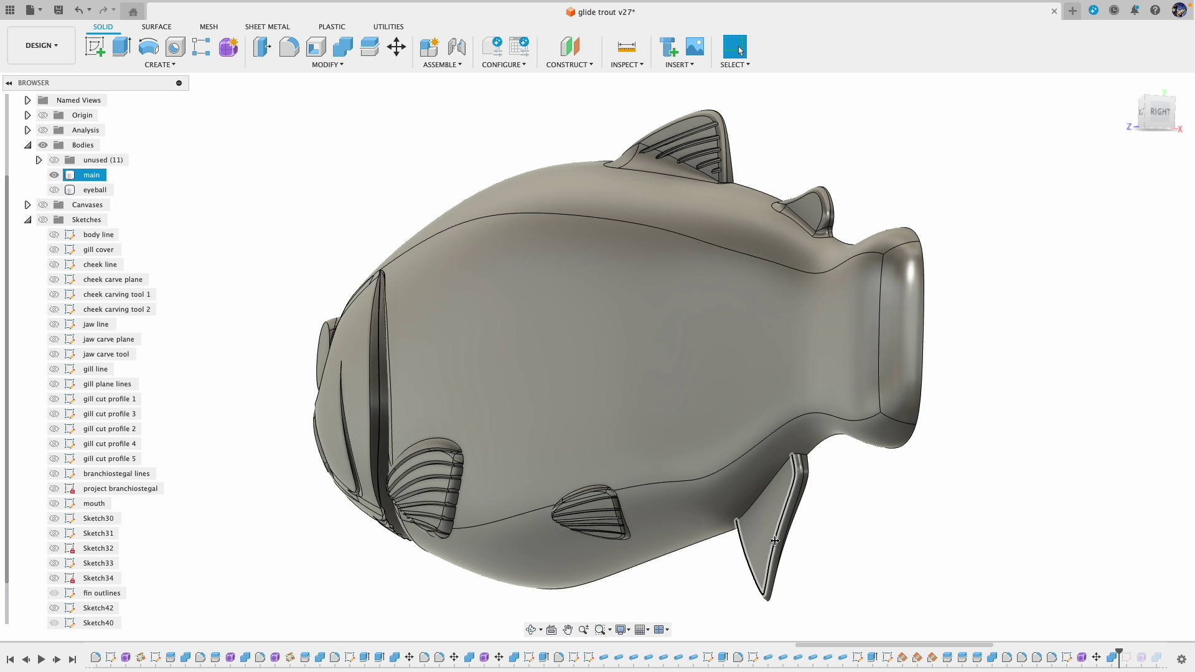
Step: Roll the timeline forward past the anal fin's sketch and pipe form, and past the cut that grooves the fin
left_click_drag(1118, 654, 1148, 654)
middle_click_drag(856, 529, 630, 487, "shift")
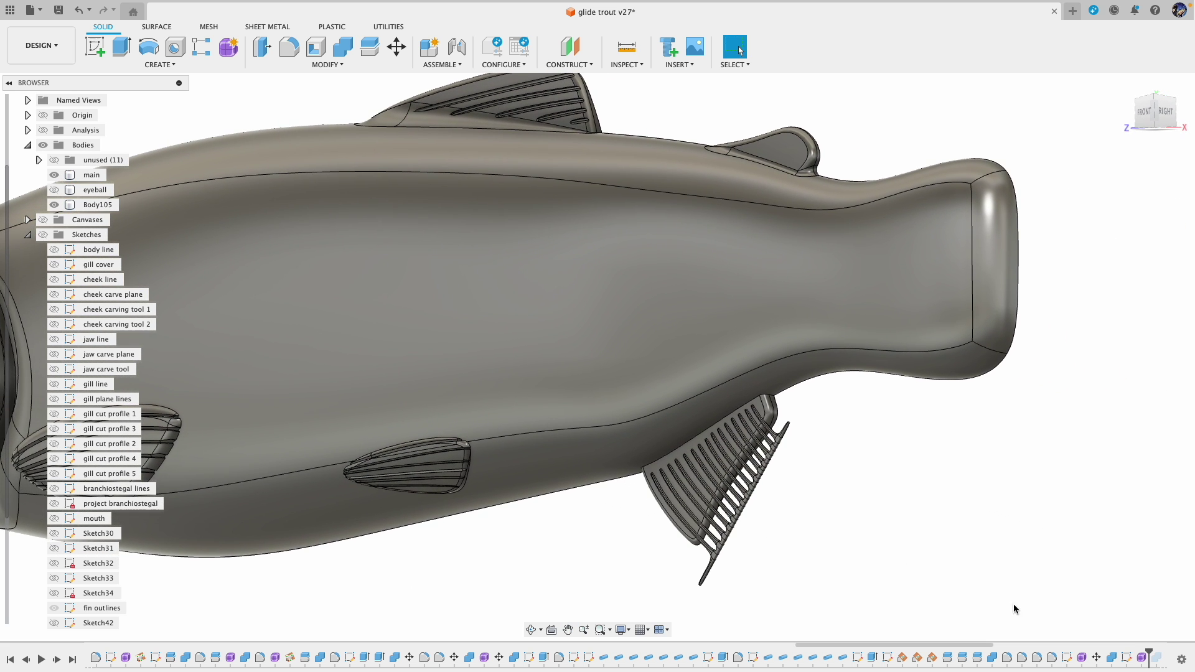
left_click_drag(1151, 651, 1164, 651)
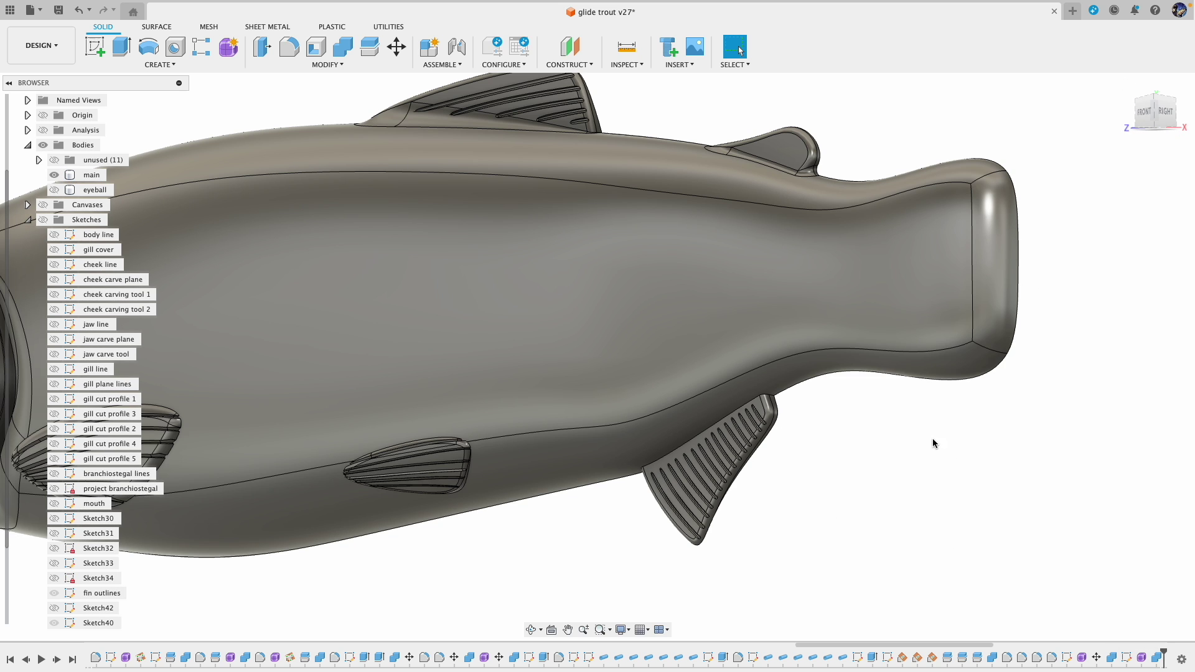
Step: Roll the timeline forward past Sketch38, show the sketches, and check the tail fin's tapered profile from above
scroll(937, 419, "down", 5)
left_click_drag(936, 467, 900, 478)
middle_click_drag(900, 479, 995, 474, "shift")
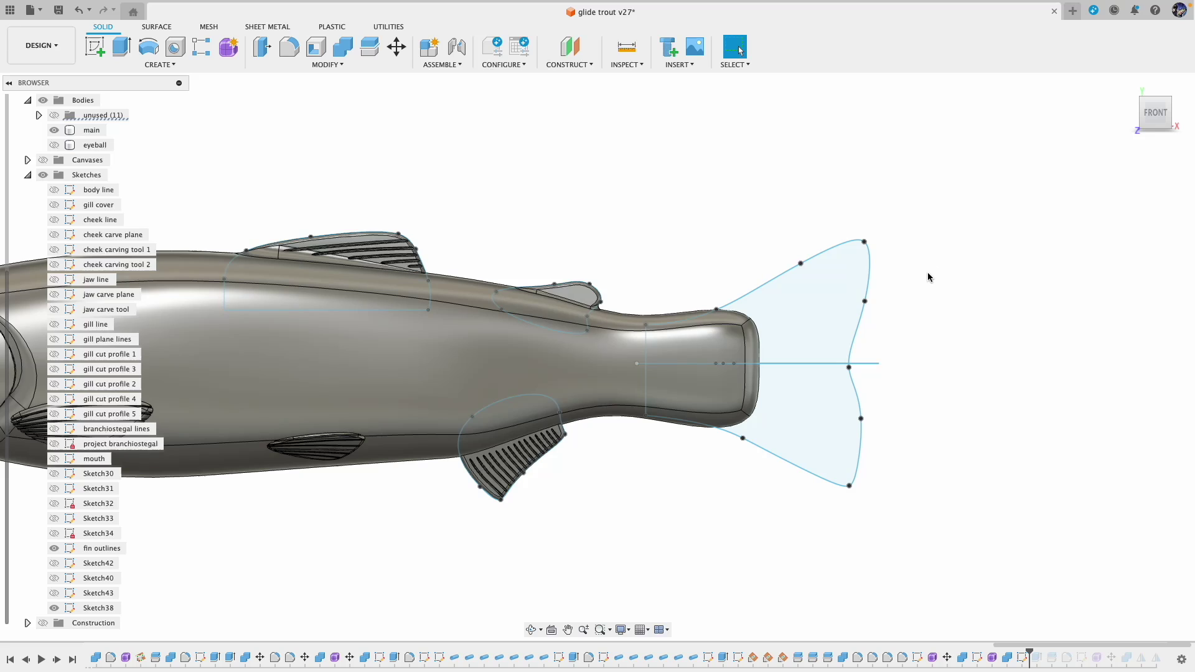
middle_click_drag(931, 304, 859, 296, "shift")
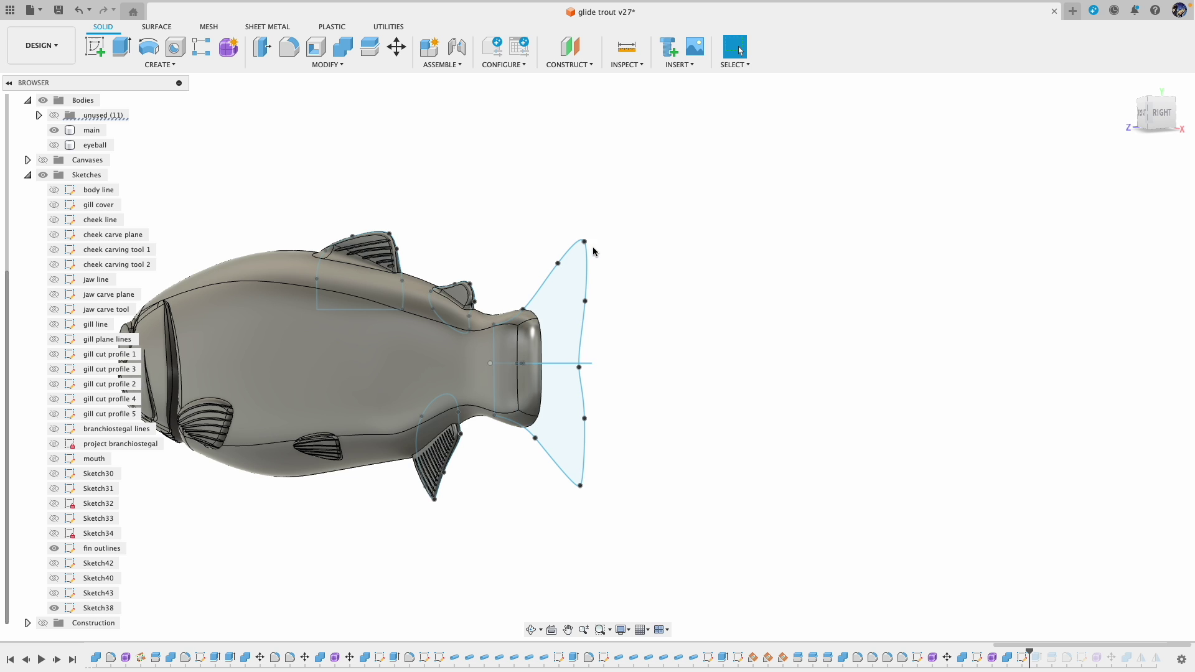
mouse_move(604, 326)
middle_mouse_down()
mouse_move(686, 315)
mouse_move(777, 363)
mouse_move(816, 366)
mouse_move(863, 428)
middle_mouse_up()
left_click(1158, 106)
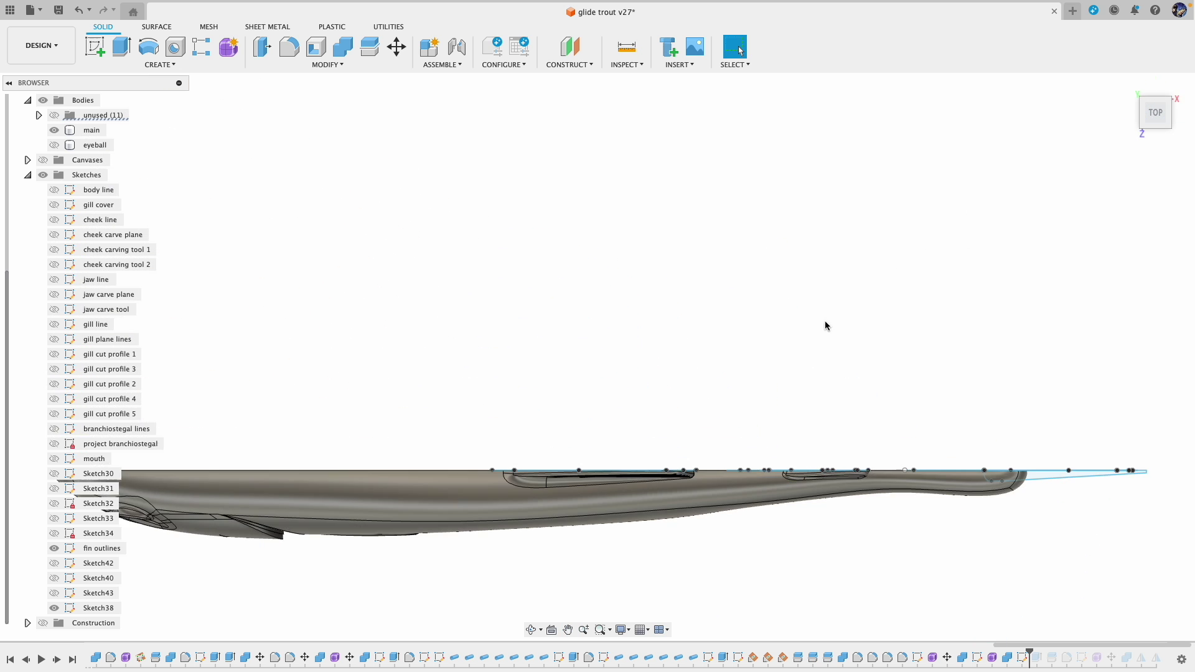
middle_click_drag(815, 319, 611, 246)
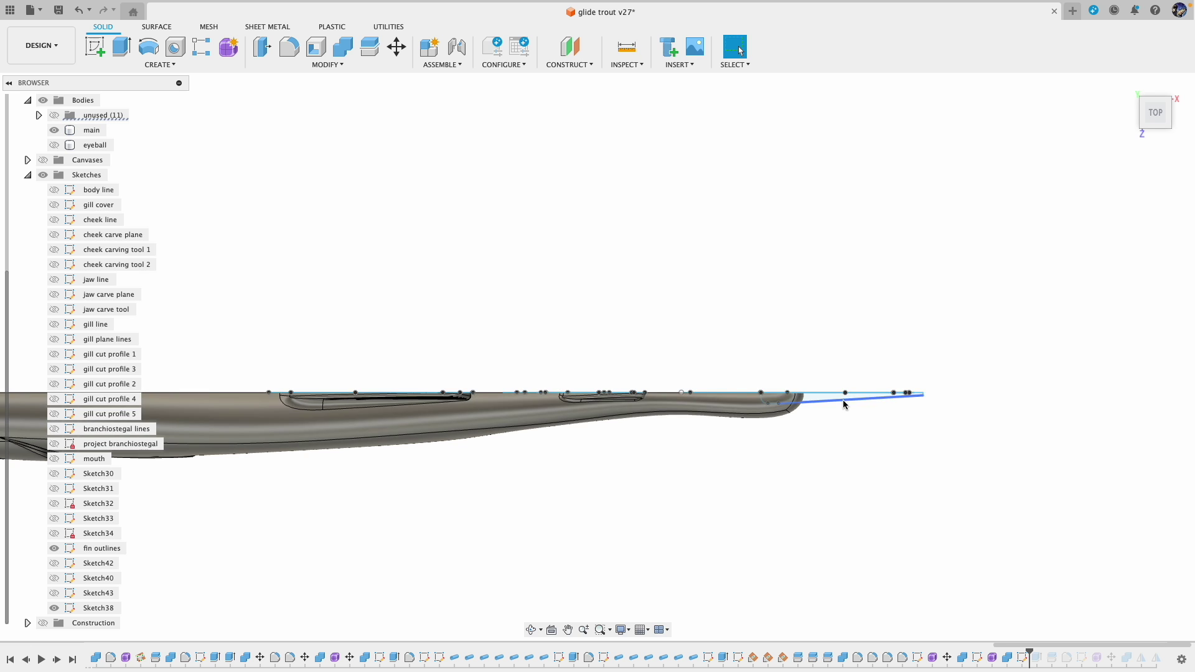
scroll(820, 416, "up", 3)
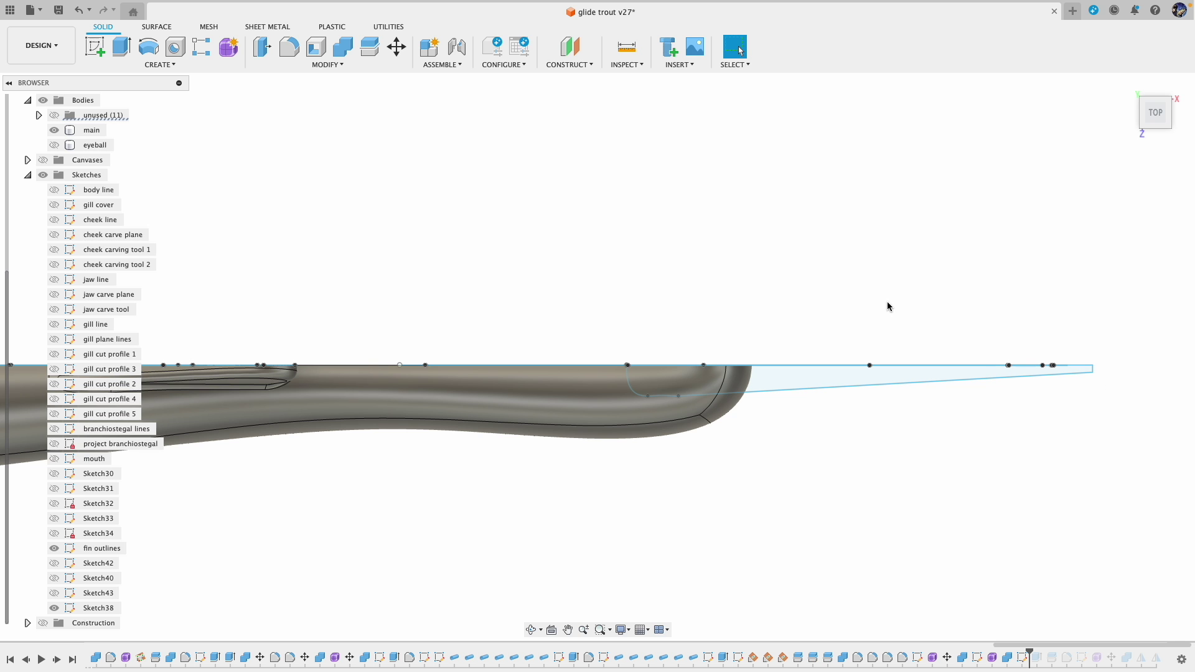
Step: Roll the timeline forward past the extrusion of the tail fin's tapered profile and check the block against the fin outline from the front
left_click_drag(1030, 651, 1045, 650)
middle_click_drag(899, 558, 883, 500, "shift")
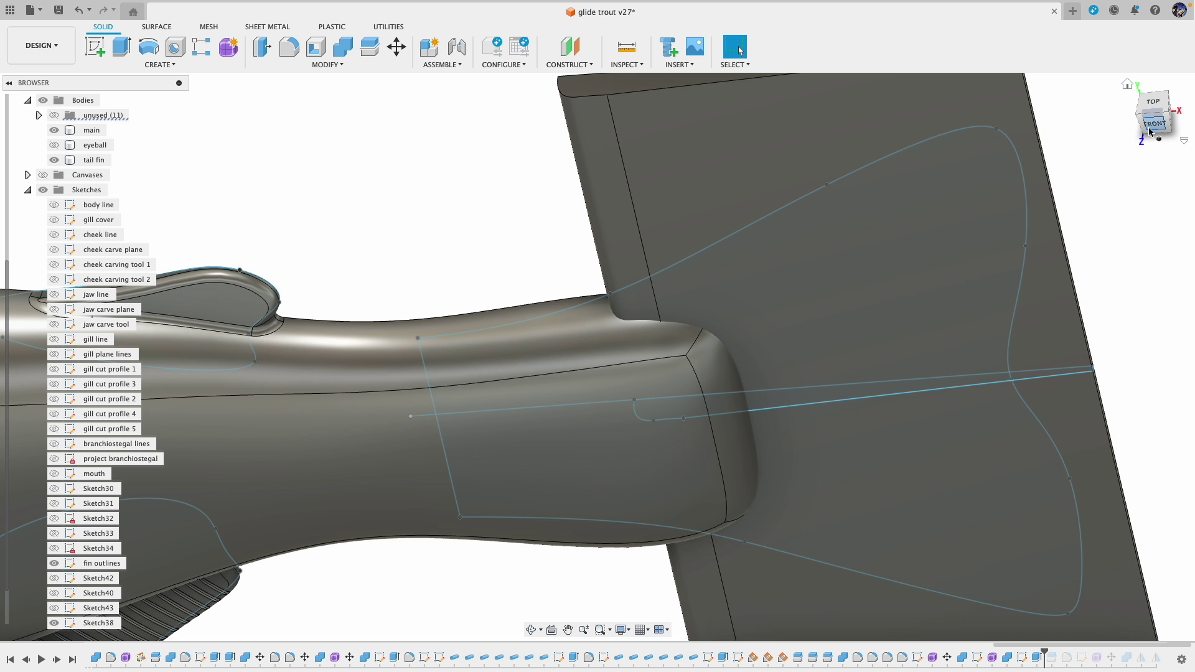
left_click(1153, 124)
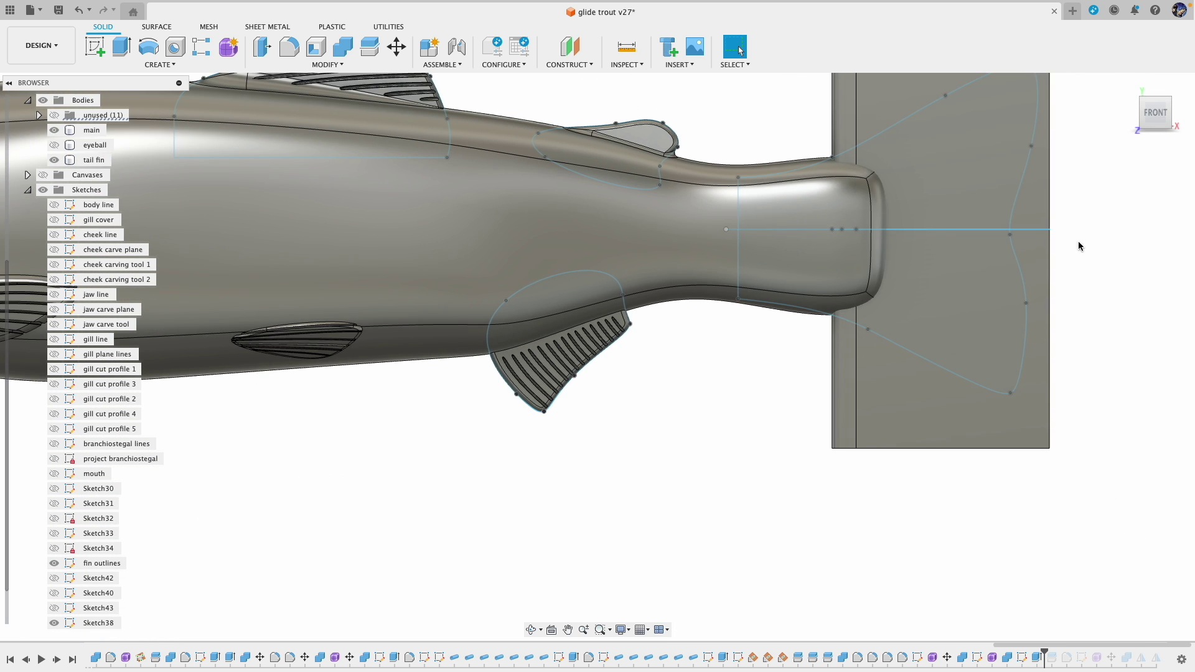
scroll(1035, 272, "down", 1)
middle_click_drag(1035, 273, 857, 373)
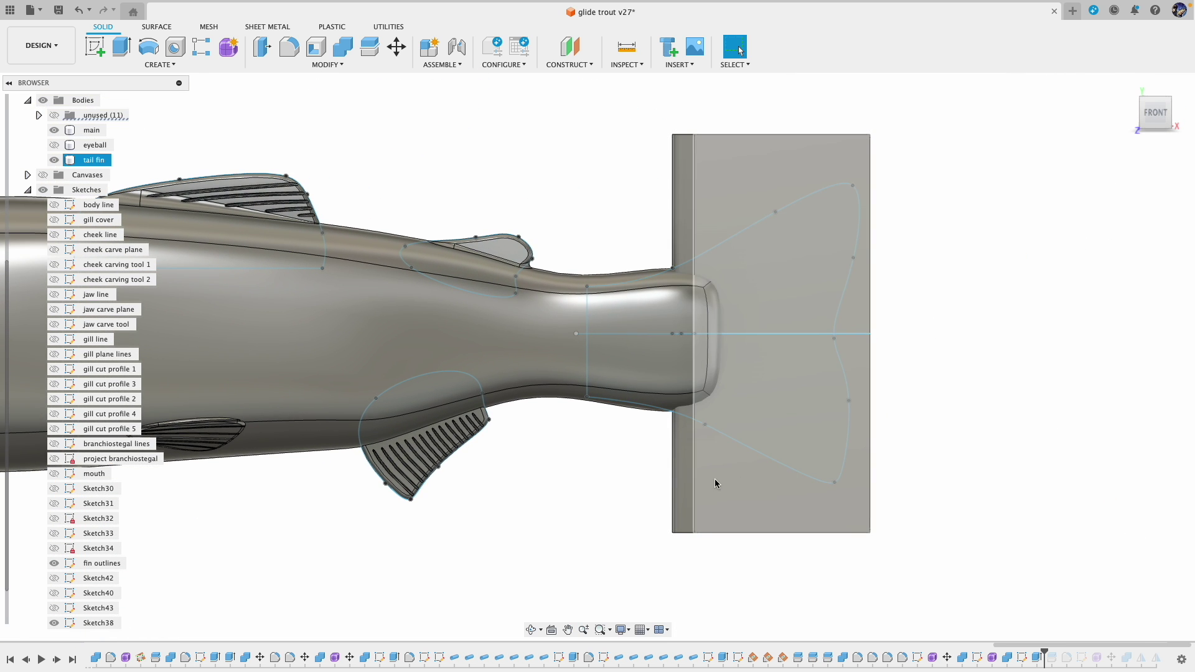
Step: Roll the timeline forward past the tail fin's trimming to its outline and its edge fillet, and check the shape from the front
left_click(716, 484)
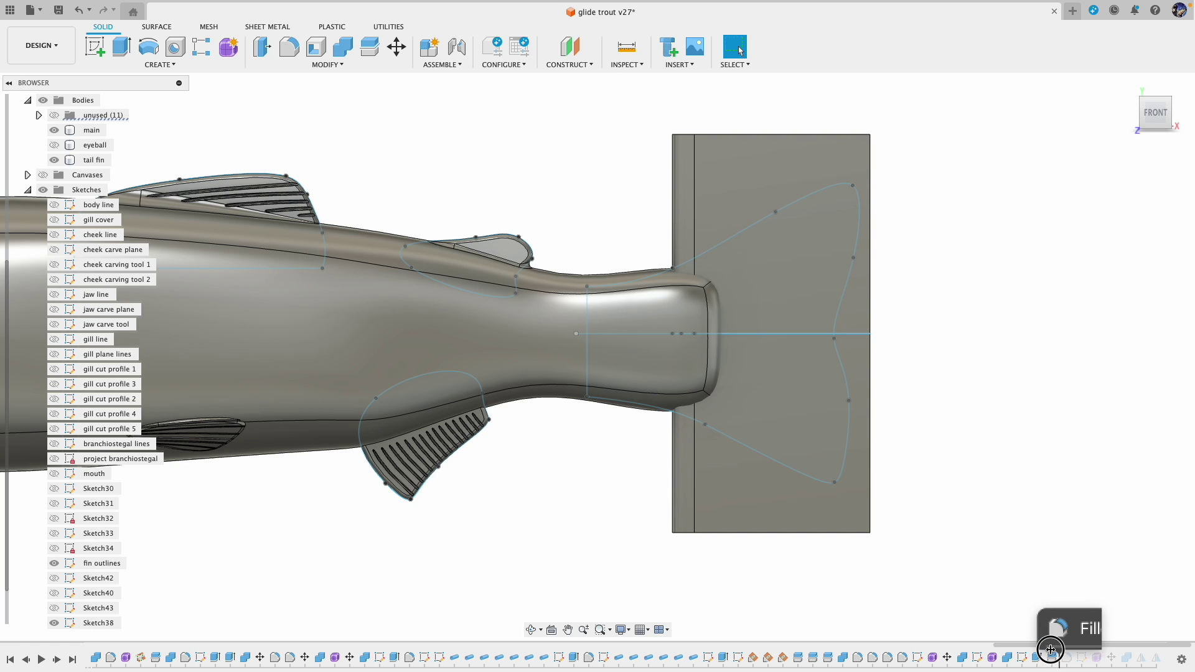
left_click_drag(1045, 651, 1068, 653)
mouse_move(961, 371)
middle_mouse_down("shift")
mouse_move(931, 414)
mouse_move(891, 432)
mouse_move(963, 389)
mouse_move(939, 361)
middle_mouse_up("shift")
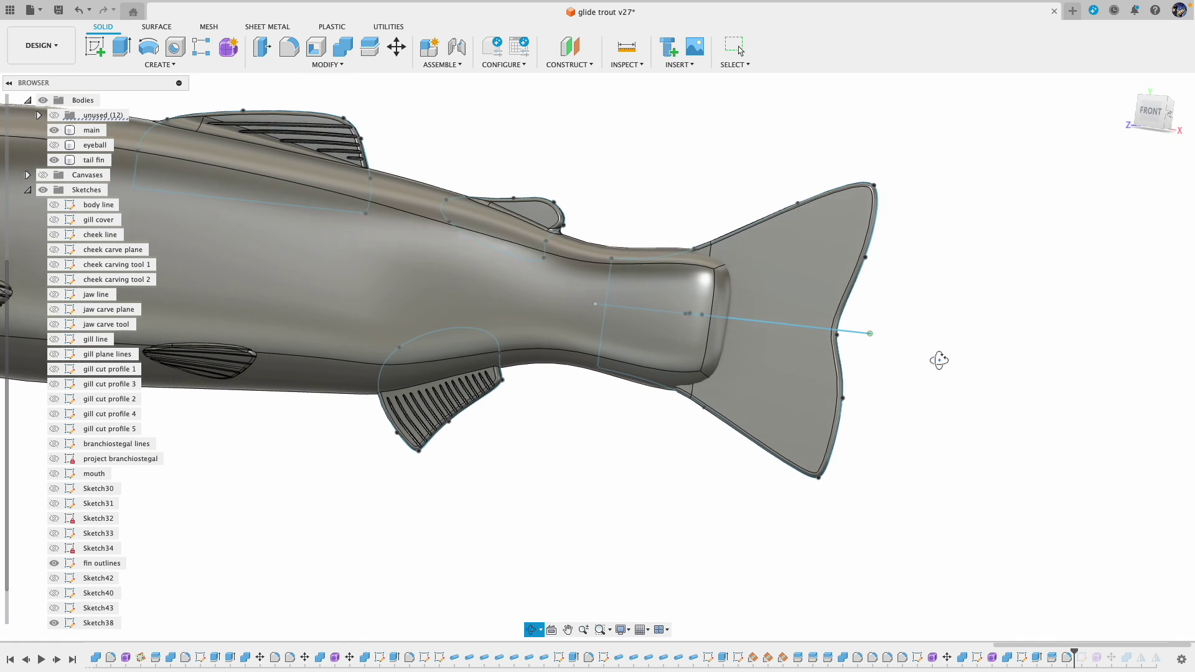
left_click(1149, 107)
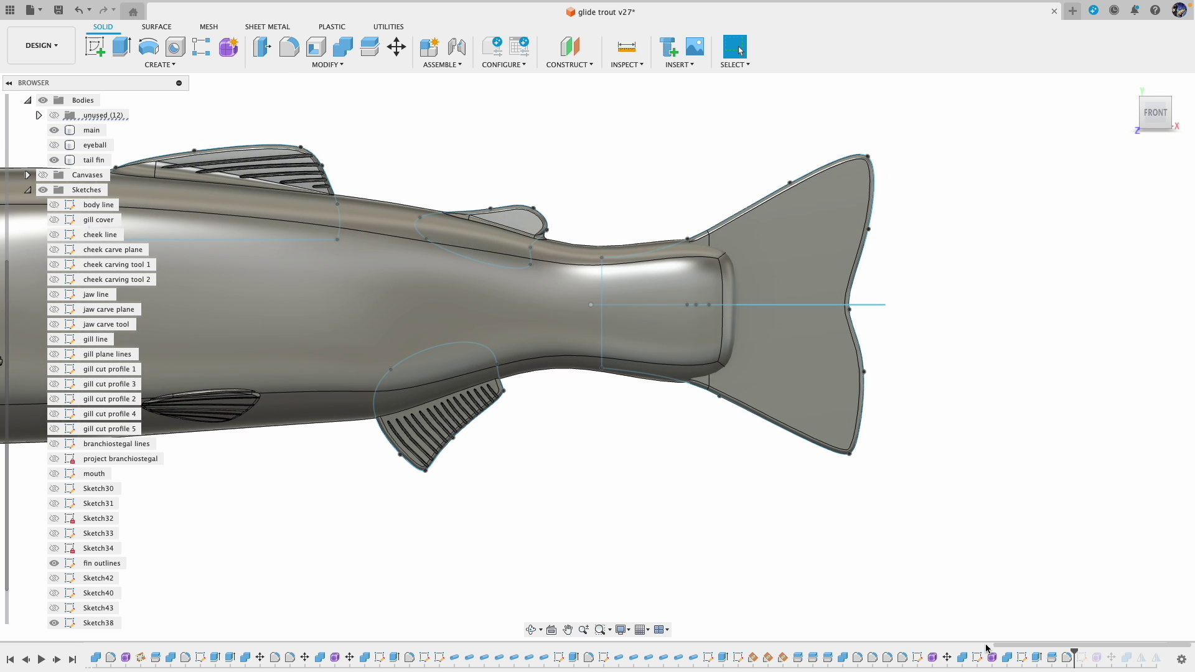
Step: Roll the timeline forward past the tail fin's ray sketch, pipe form, Move10 and groove cut, and hide the sketches
left_click_drag(1075, 658, 1090, 657)
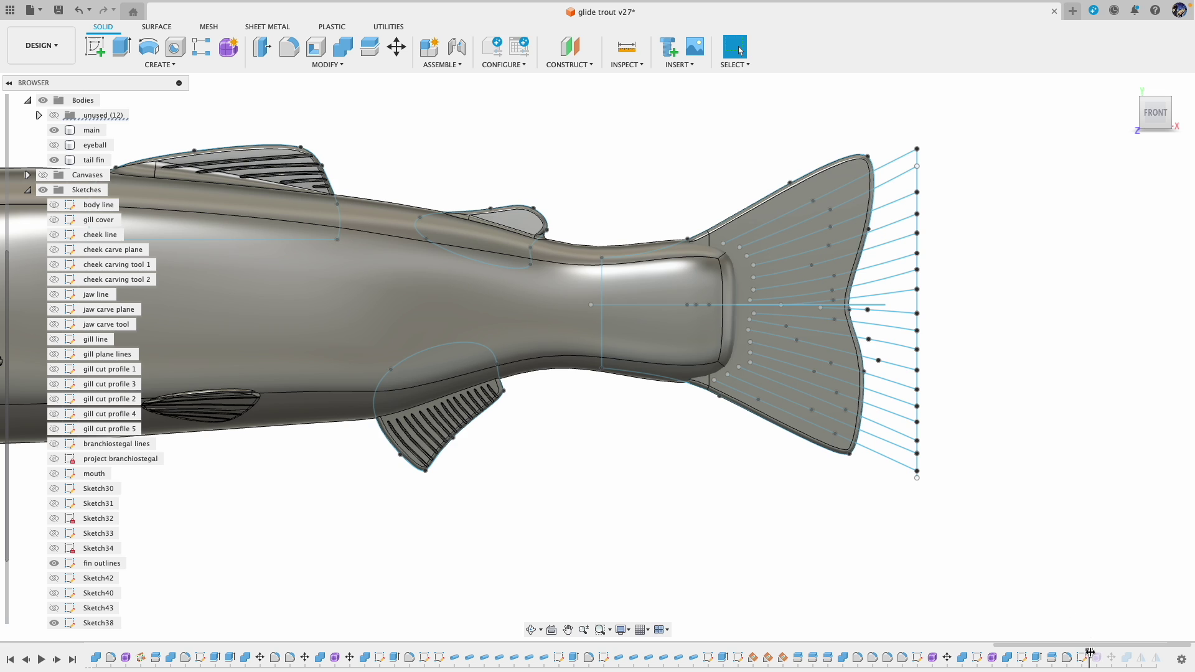
left_click_drag(1090, 652, 1104, 652)
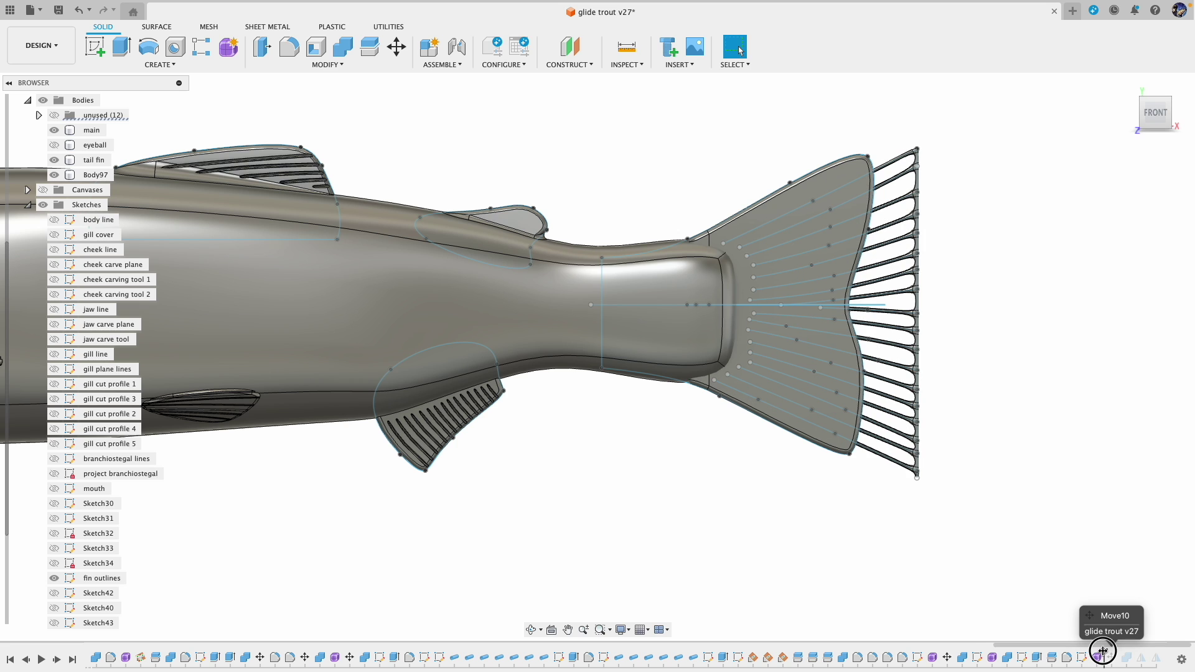
left_click_drag(1105, 652, 1134, 651)
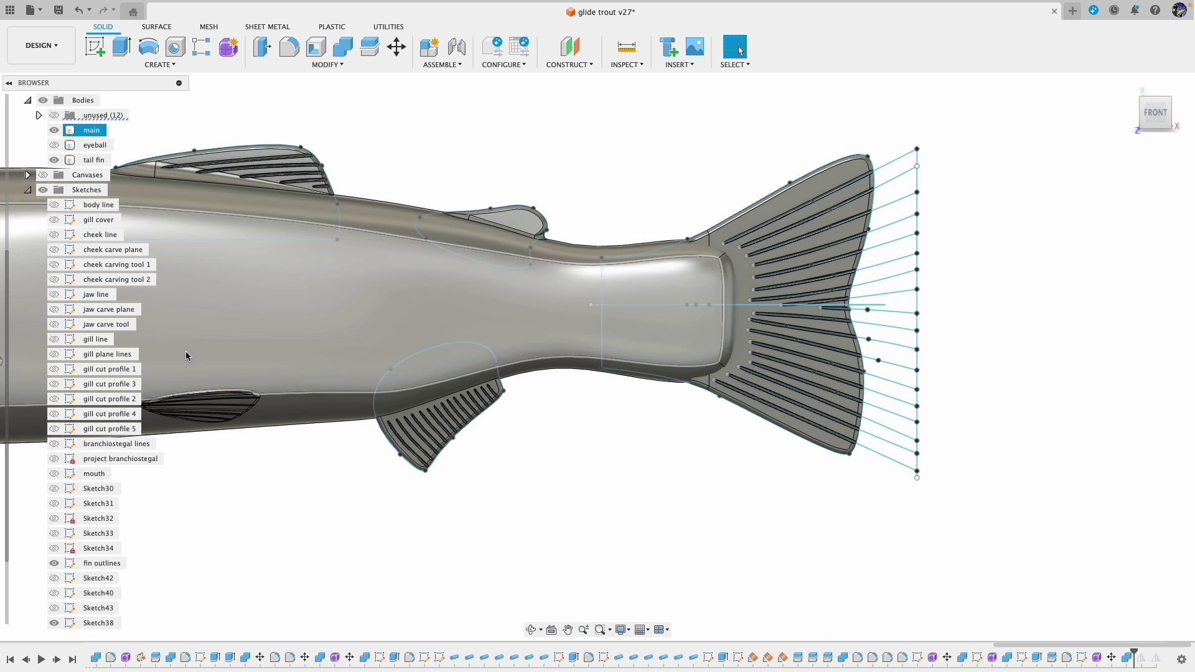
left_click(43, 190)
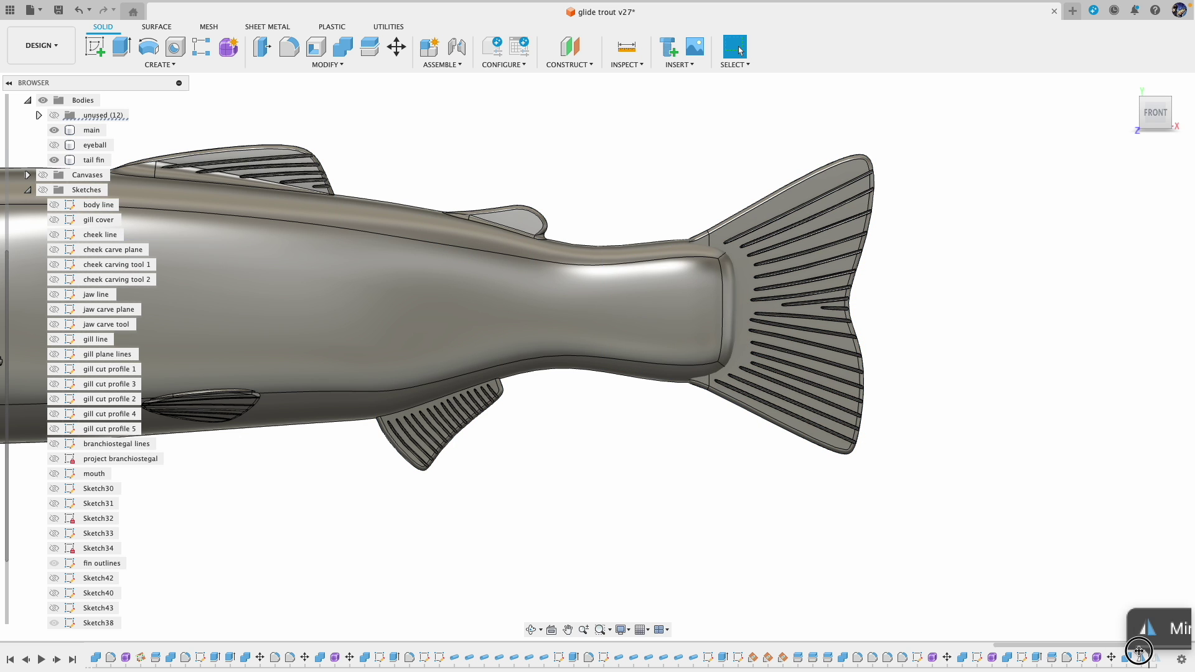
Step: Roll the timeline forward past the tail fin's mirror and check the tail fin and main body by toggling their visibility
middle_click_drag(960, 315, 958, 340, "shift")
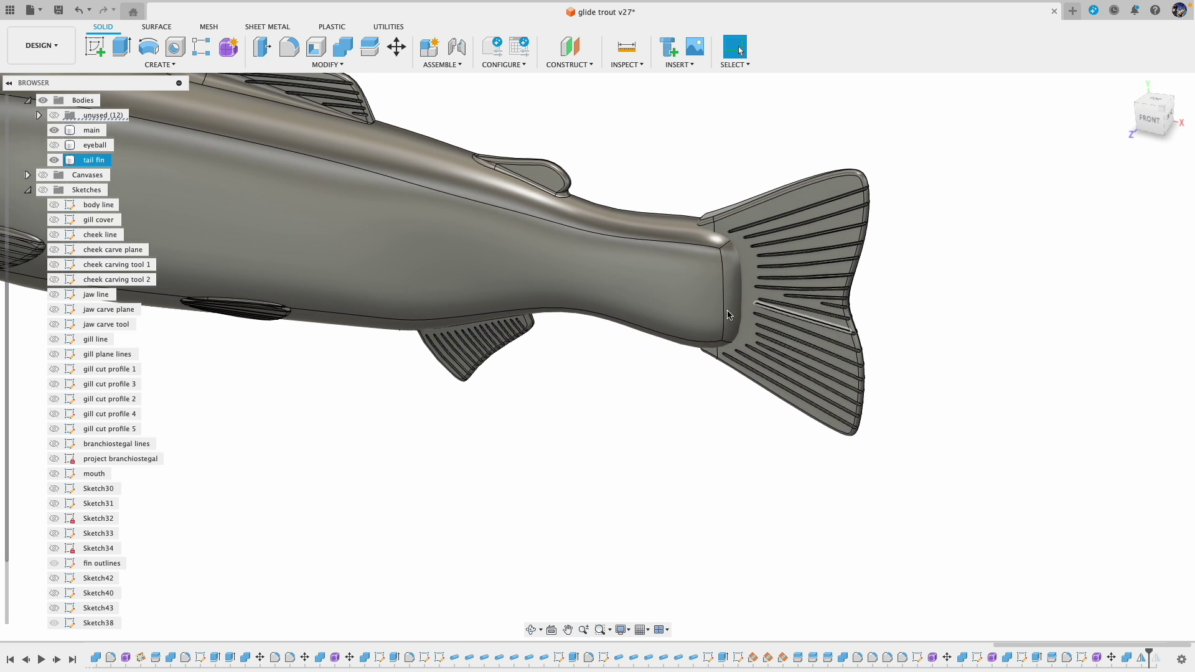
left_click(54, 160)
left_click(55, 160)
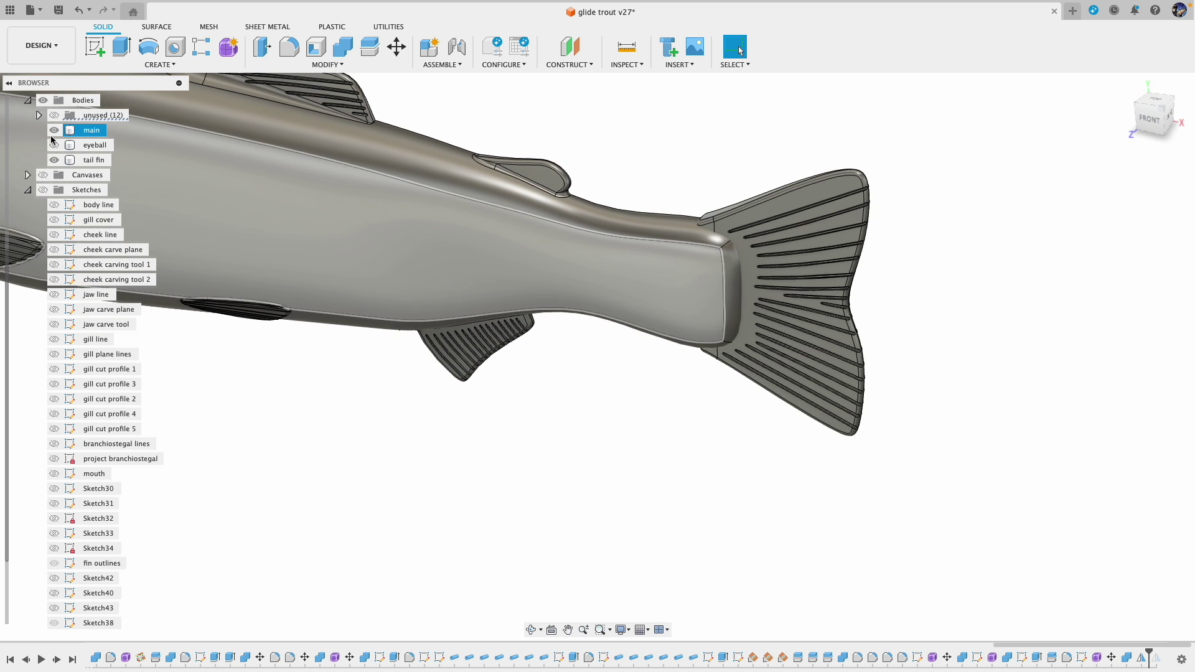
left_click(54, 130)
middle_click_drag(664, 404, 702, 475, "shift")
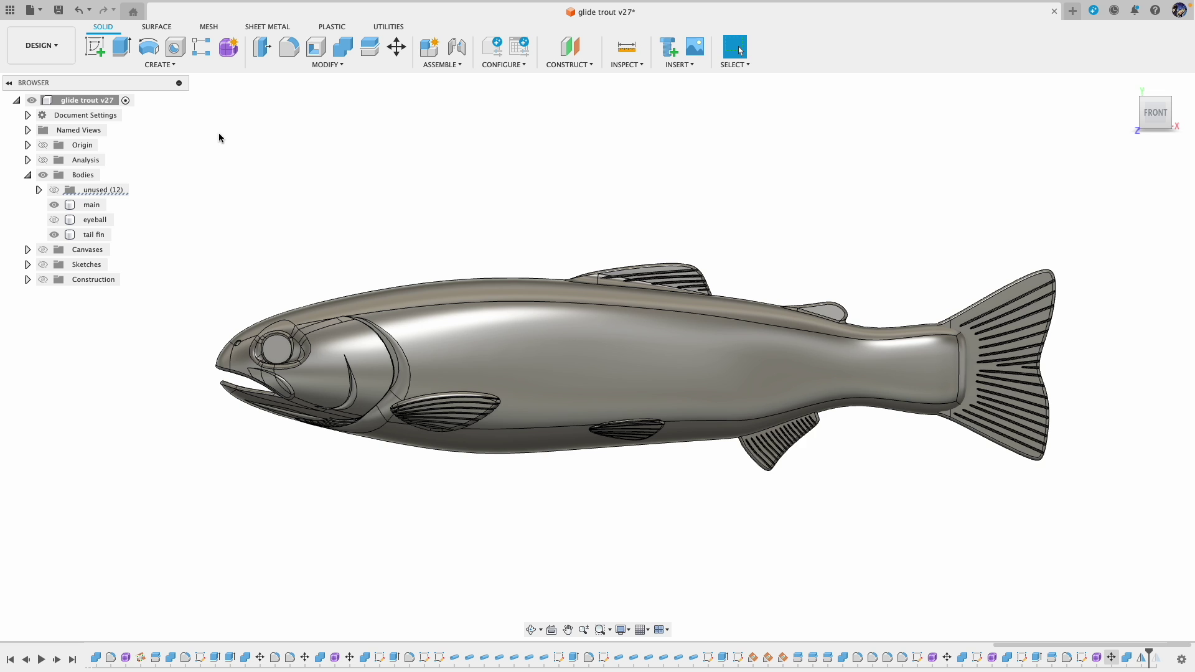
Step: Mirror the main body across the origin's XY plane with the Join operation, showing the origin only for picking the plane
left_click(166, 66)
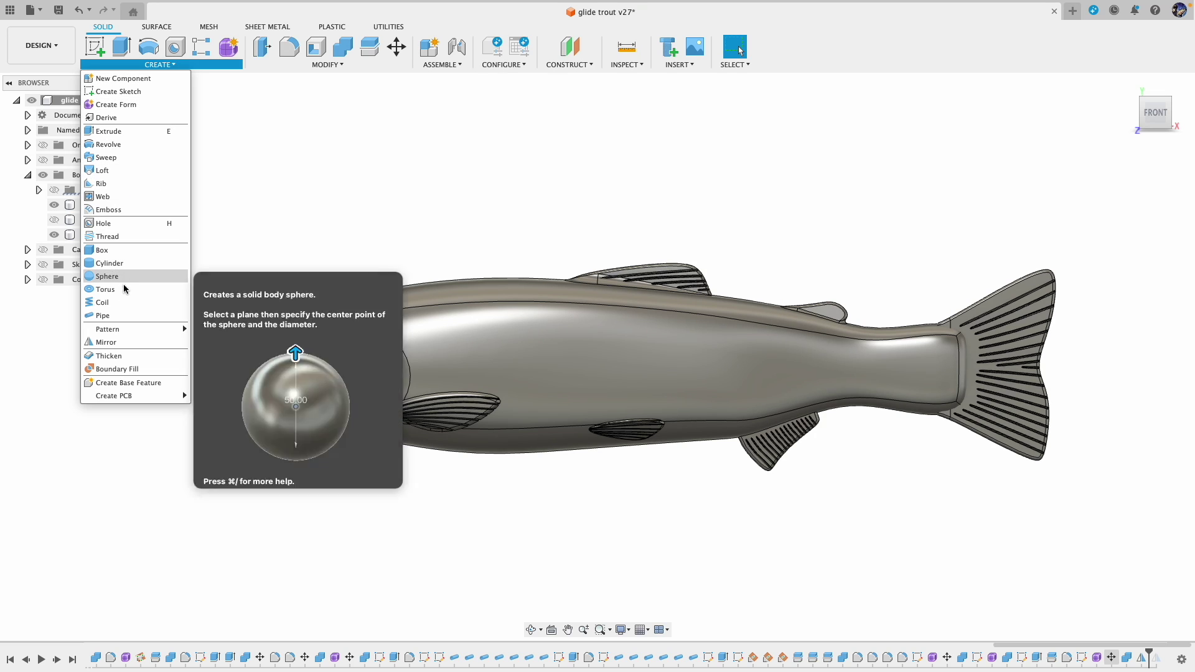
left_click(114, 349)
left_click(577, 394)
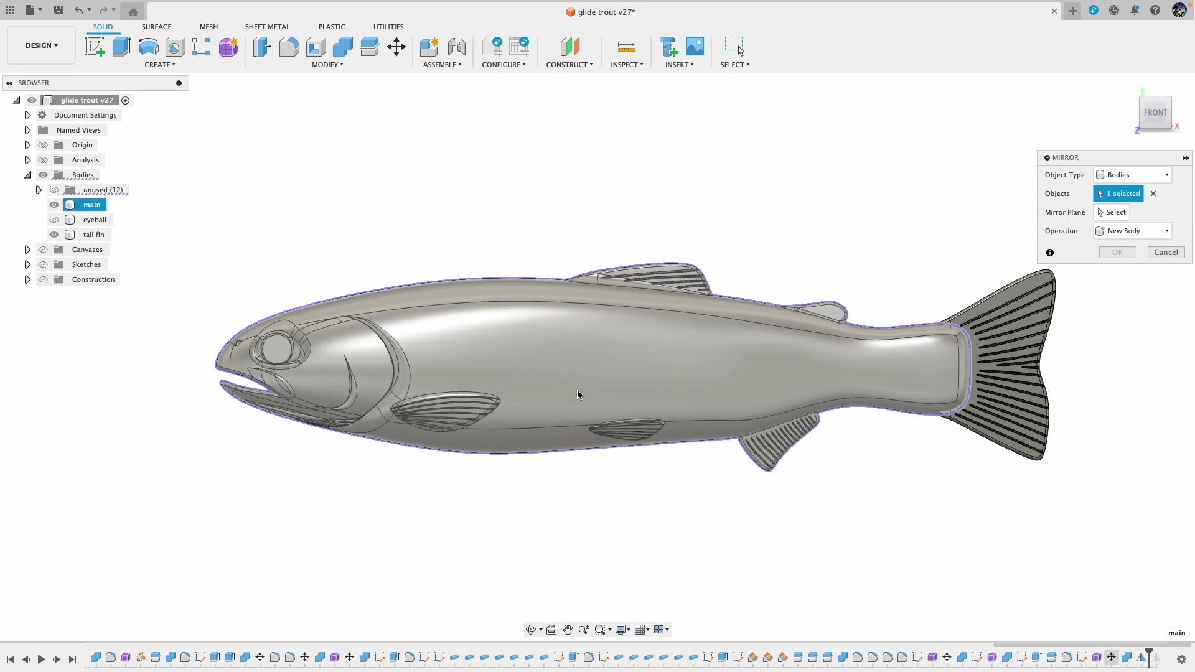
left_click(1112, 212)
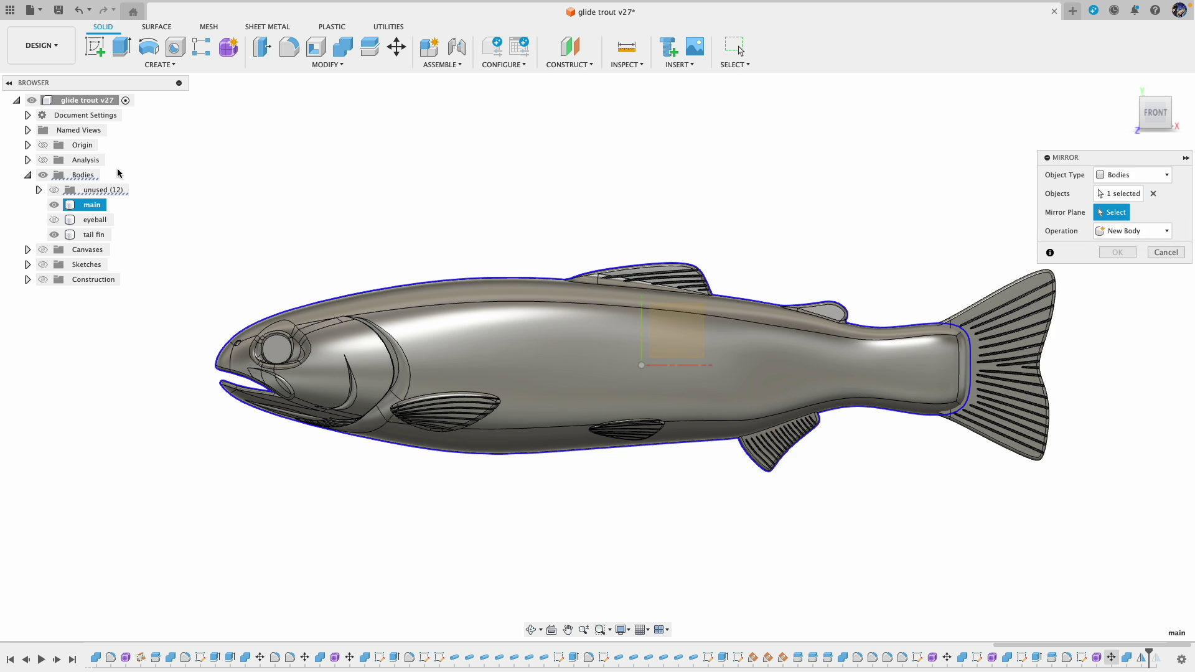
left_click(43, 145)
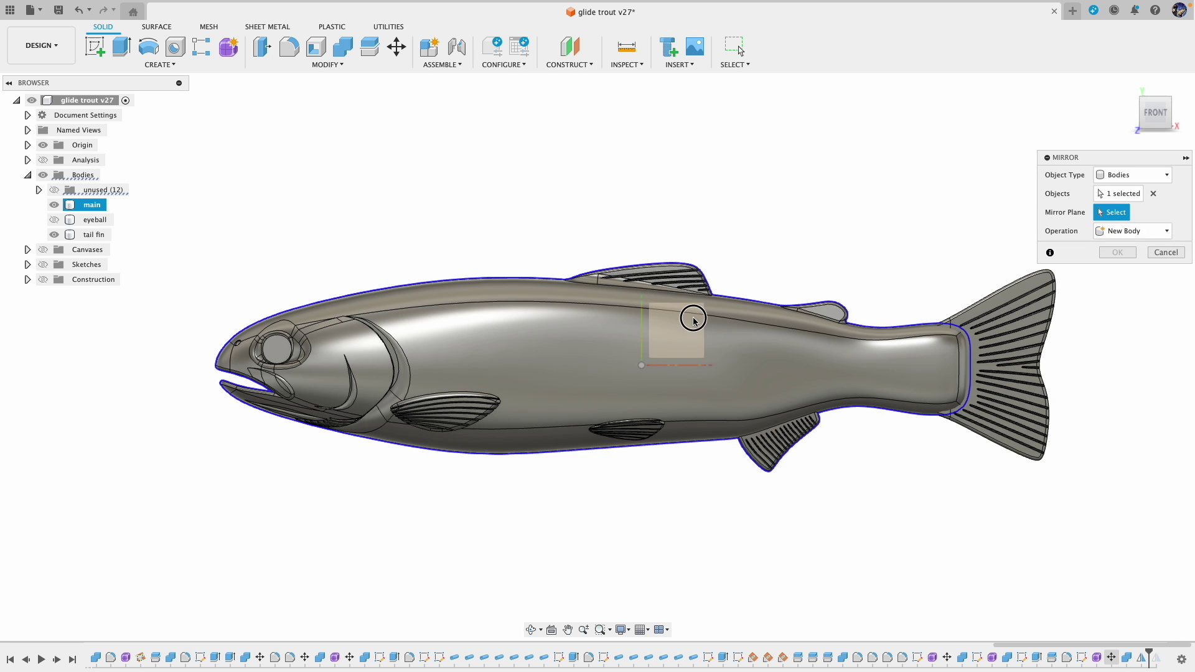
left_click(687, 317)
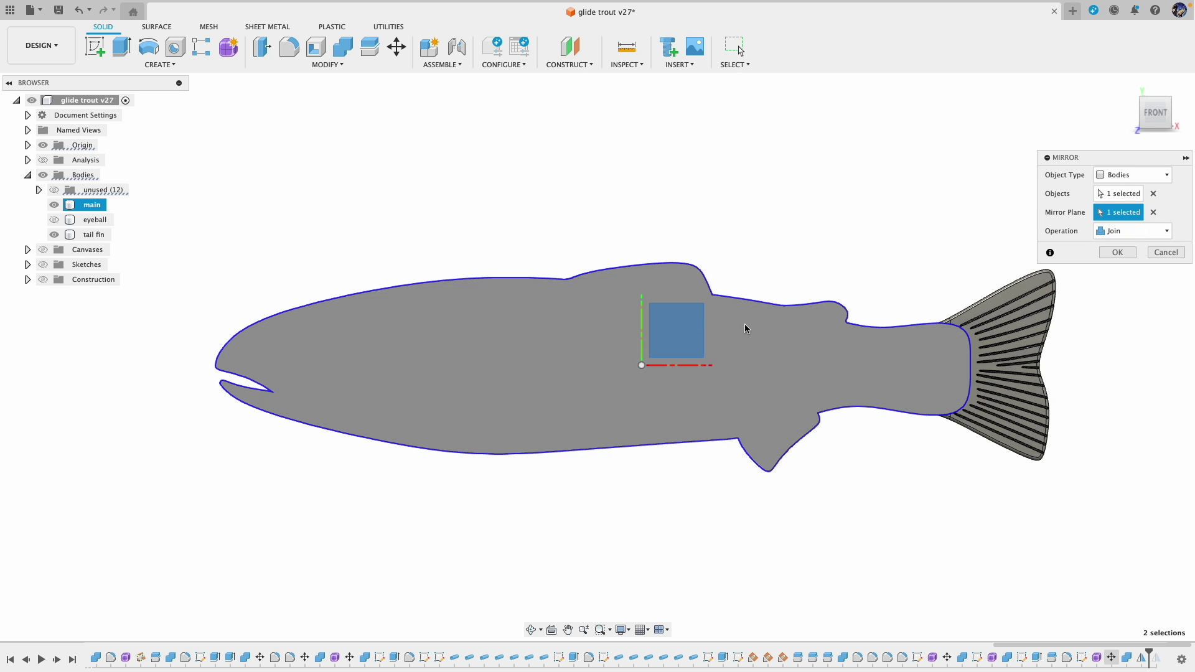
left_click(1117, 253)
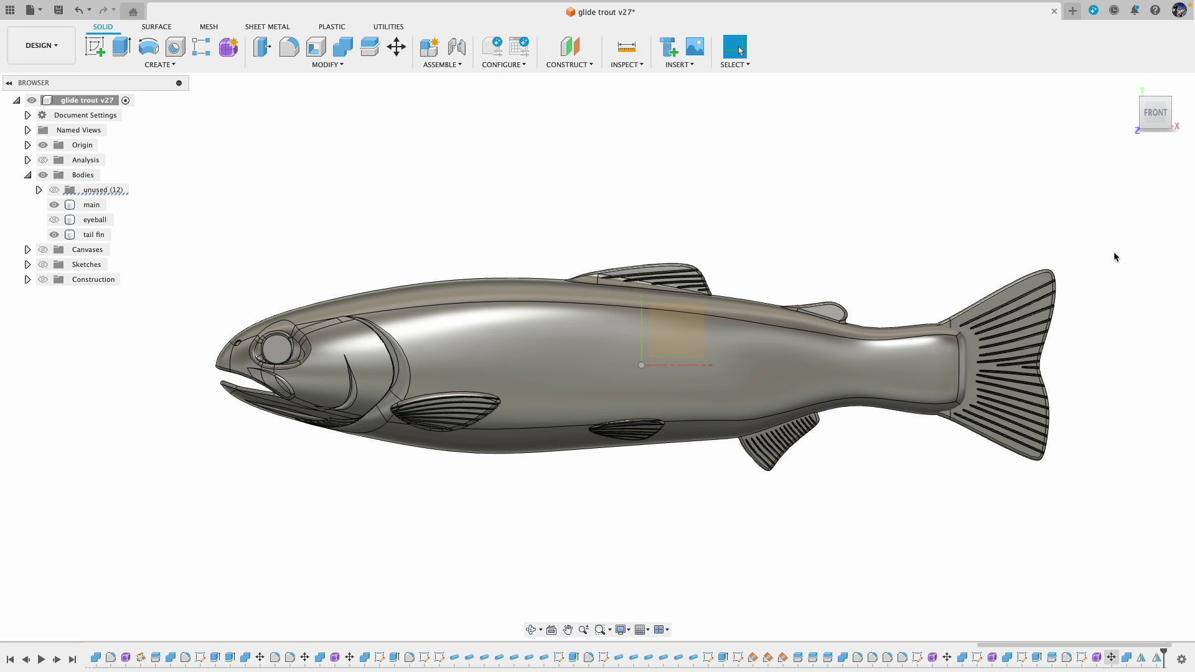
left_click(43, 145)
Step: Cut the tail fin from the main body with Combine, using main as target and tail fin as tool, with Keep Tools on
middle_click_drag(871, 217, 867, 264, "shift")
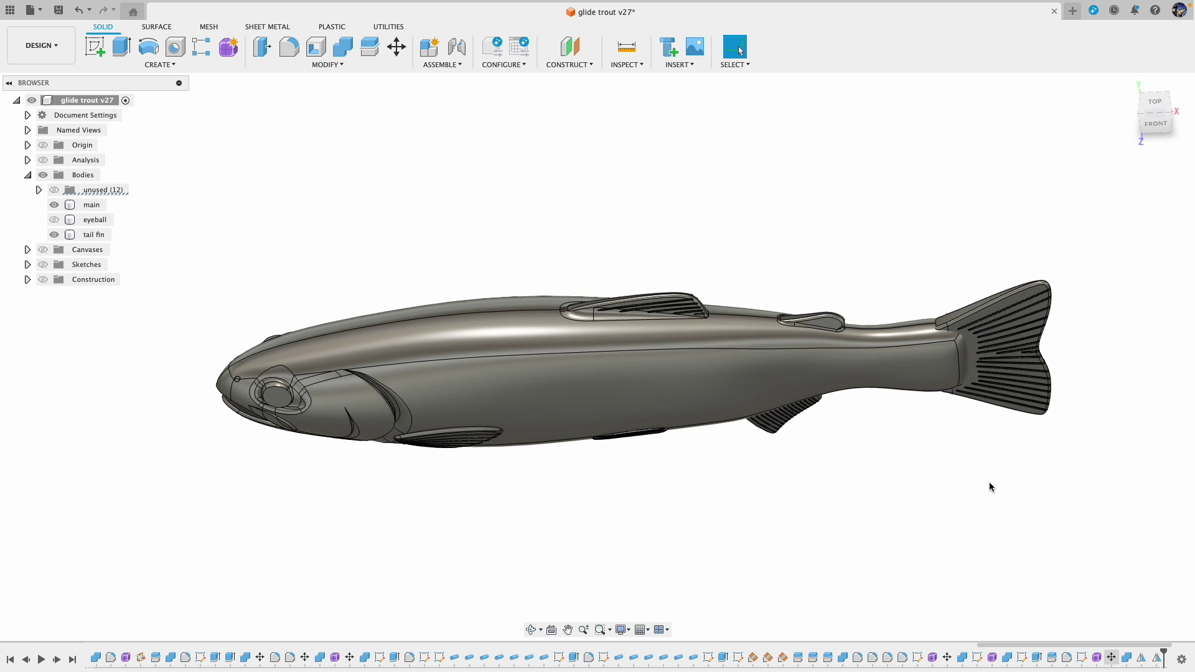
left_click(1011, 377)
left_click(906, 348)
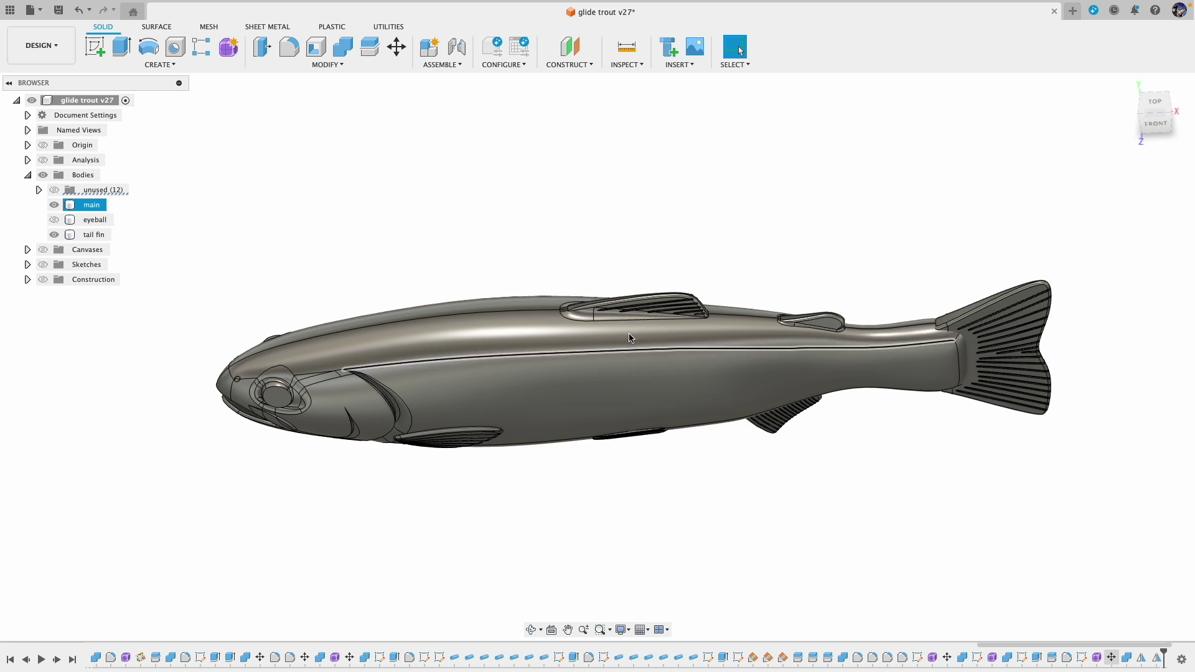
key("Escape")
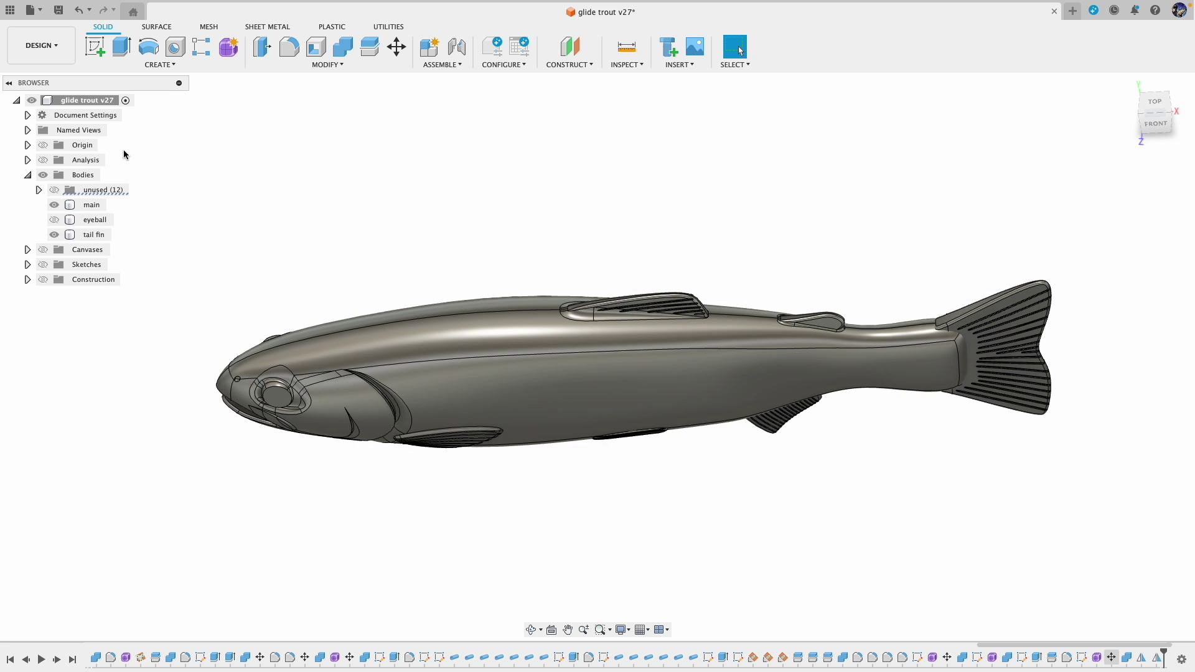
left_click(343, 56)
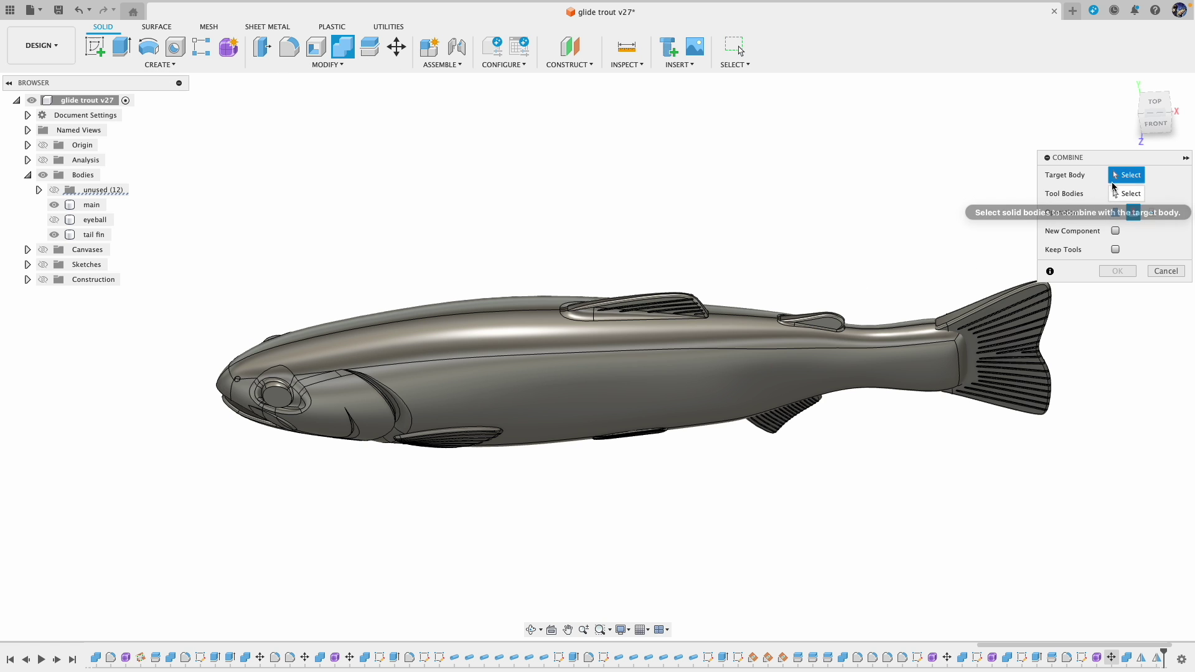
left_click(676, 386)
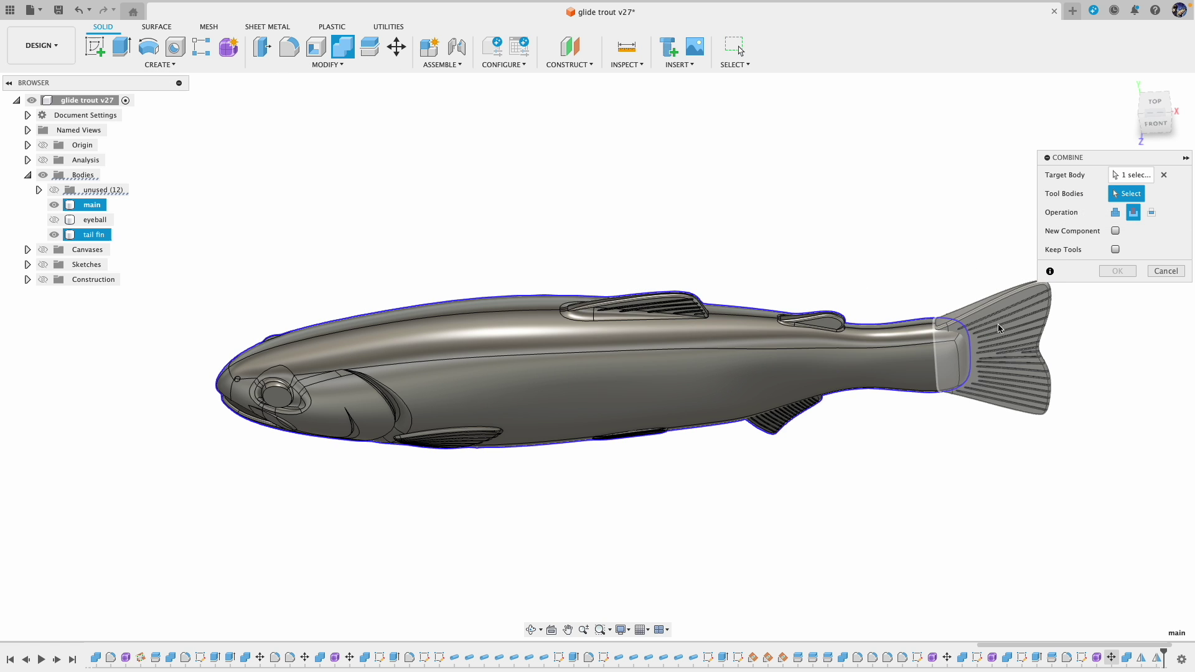
left_click(1004, 320)
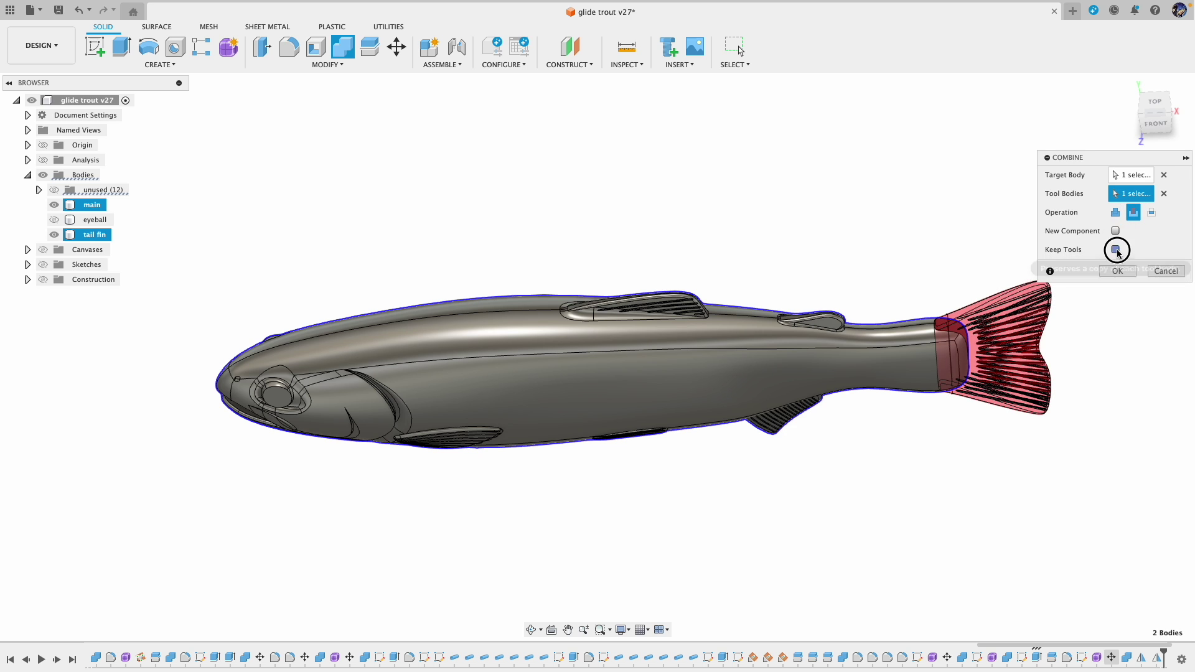
left_click(1117, 271)
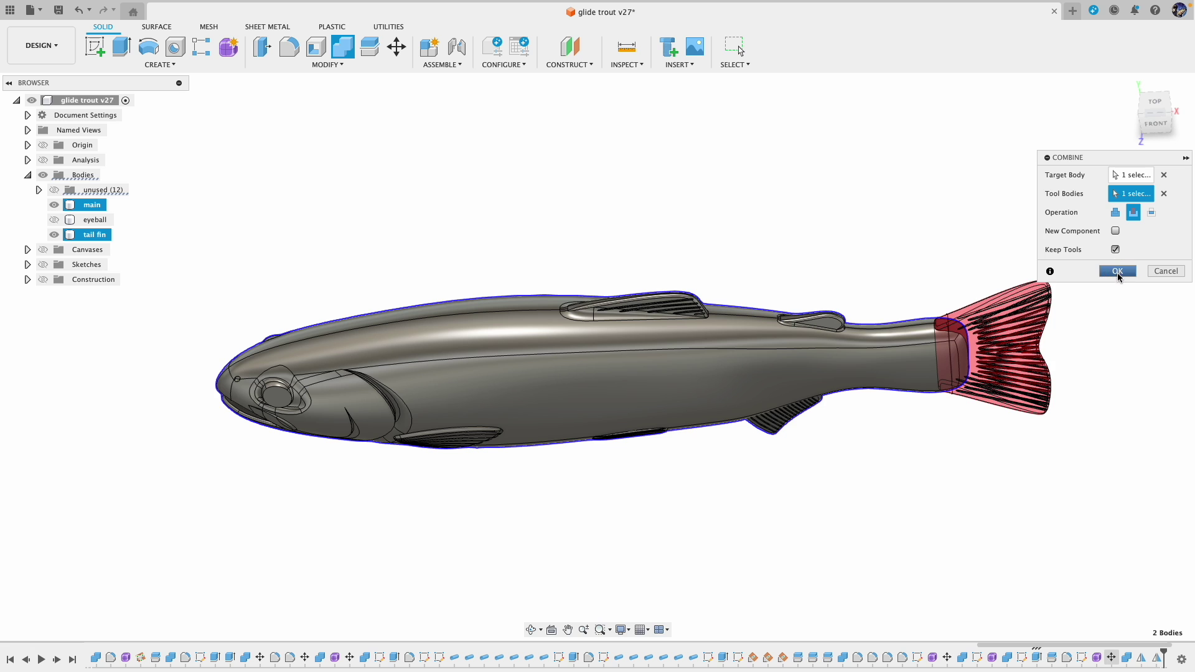
Step: Hide the tail fin, examine the slot cut into the tail end of the main body, and show the fin again
left_click(54, 235)
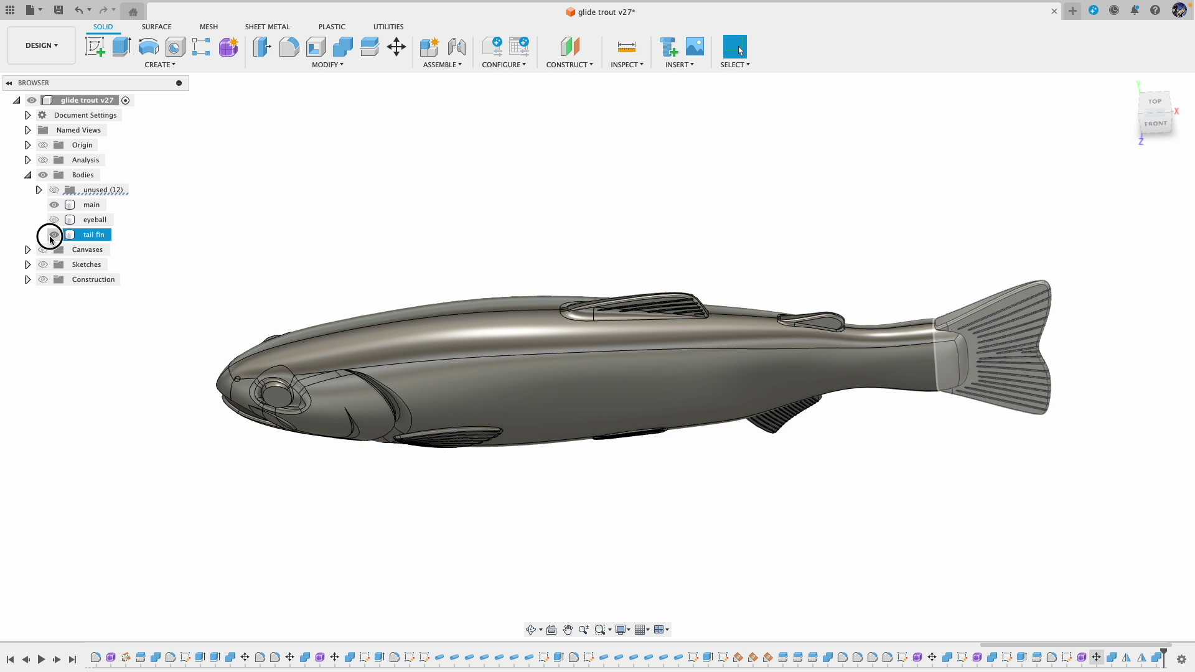
middle_click_drag(571, 259, 571, 297, "shift")
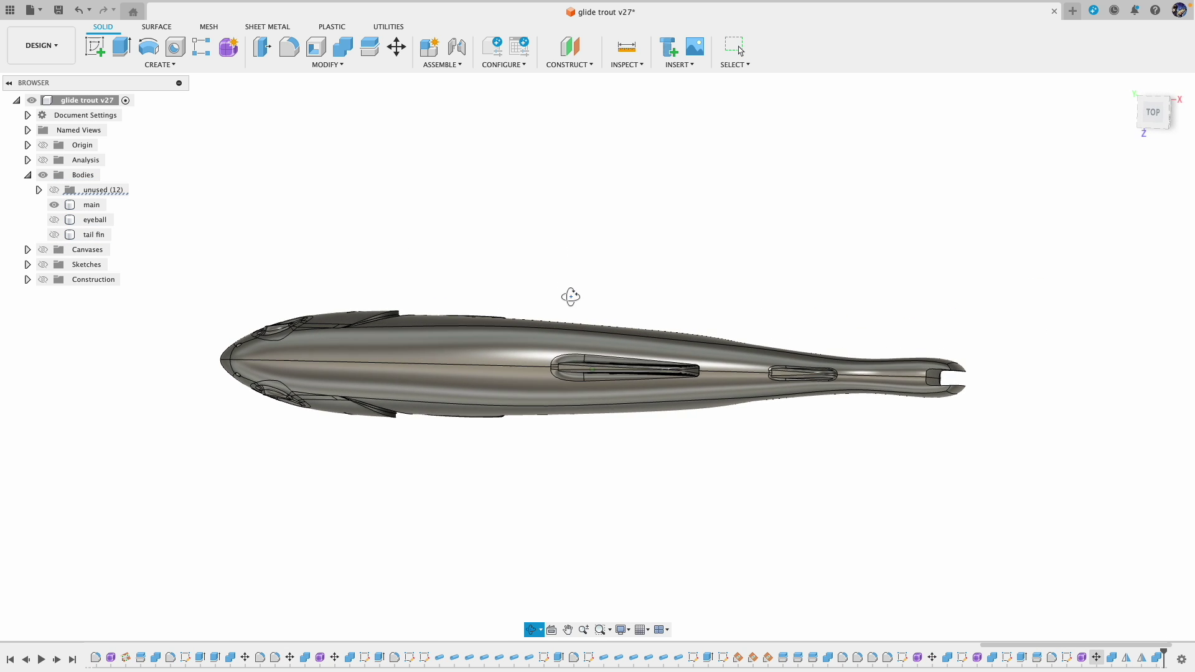
middle_click_drag(766, 318, 753, 221, "shift")
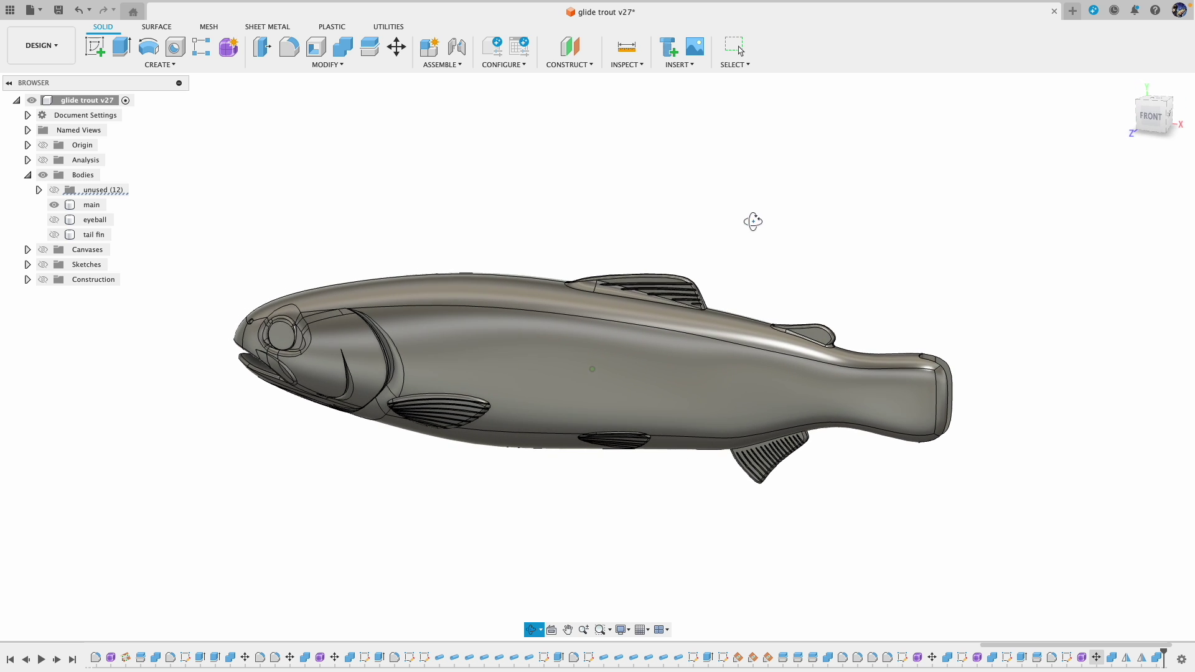
left_click(55, 235)
middle_click_drag(430, 241, 432, 216, "shift")
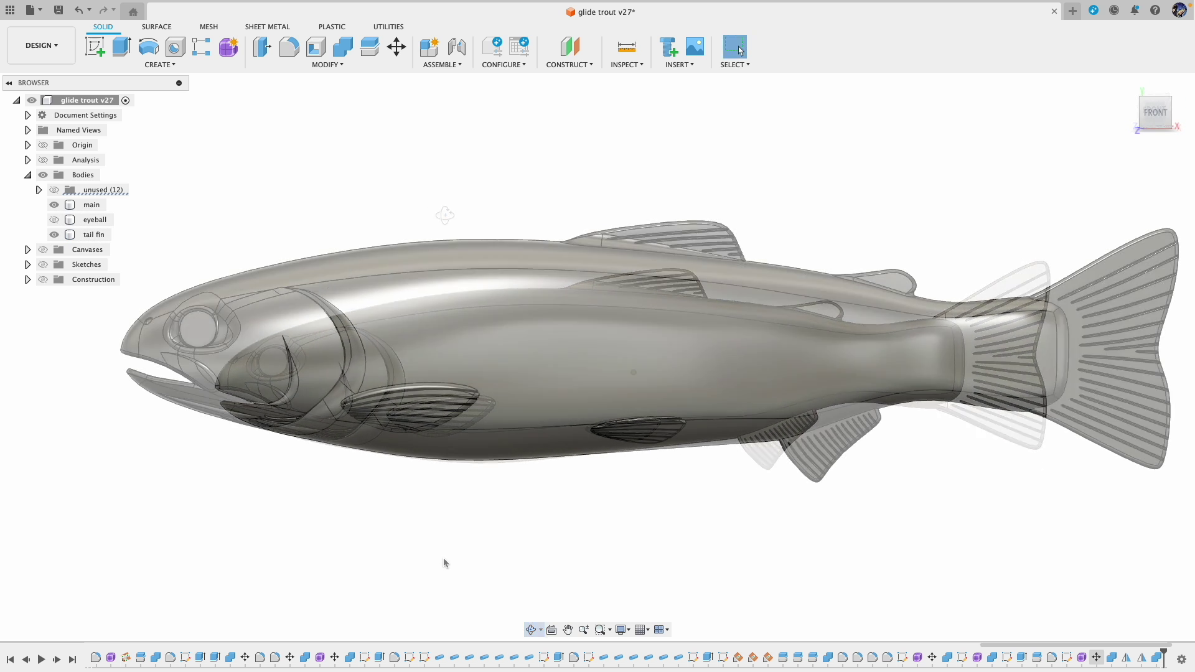
Step: Examine the complete trout, including its head, grooved fins and tail, from both sides and from the front
middle_click_drag(443, 558, 419, 552, "shift")
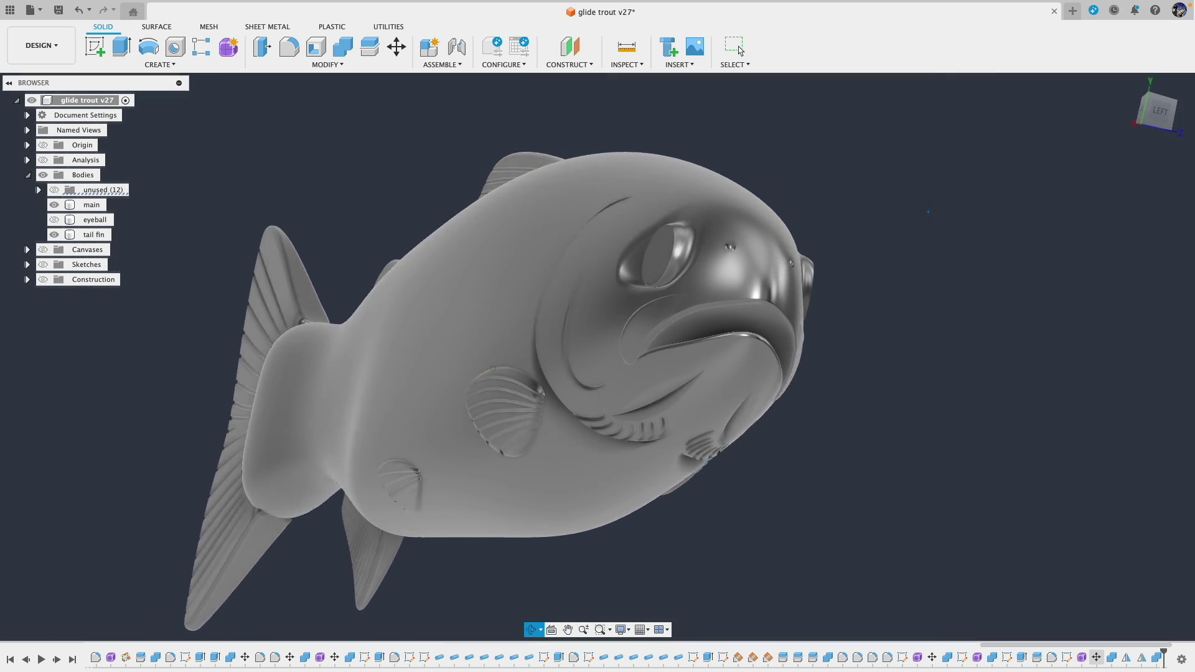
middle_click_drag(909, 210, 909, 219, "shift")
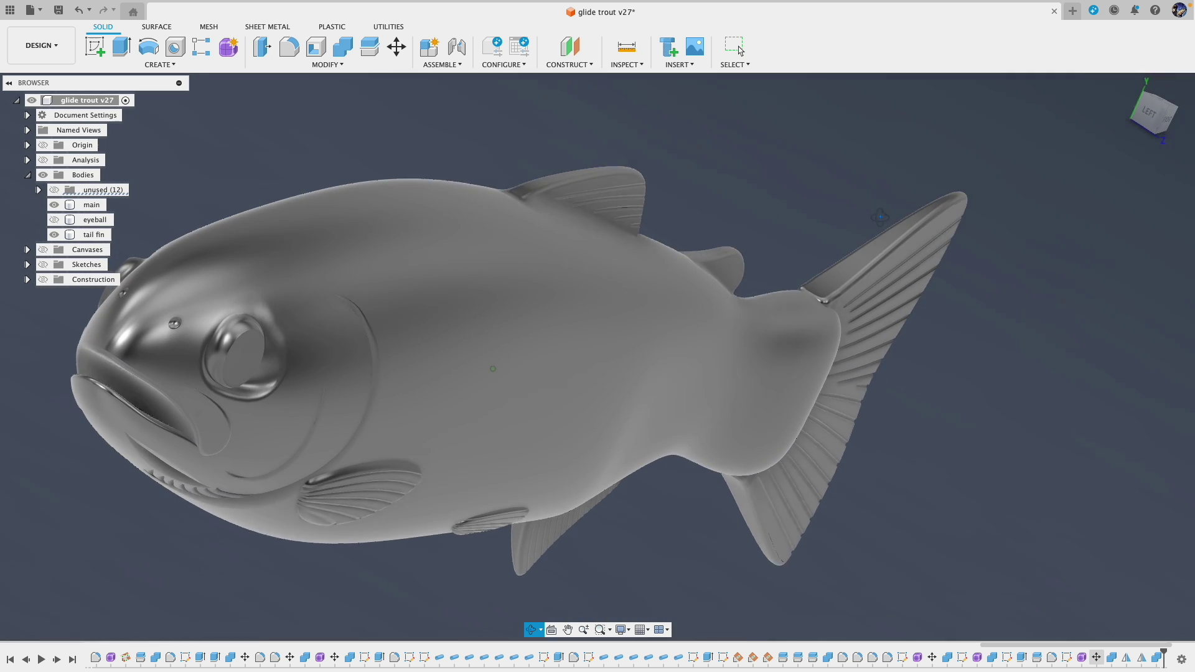
middle_click_drag(880, 217, 873, 214, "shift")
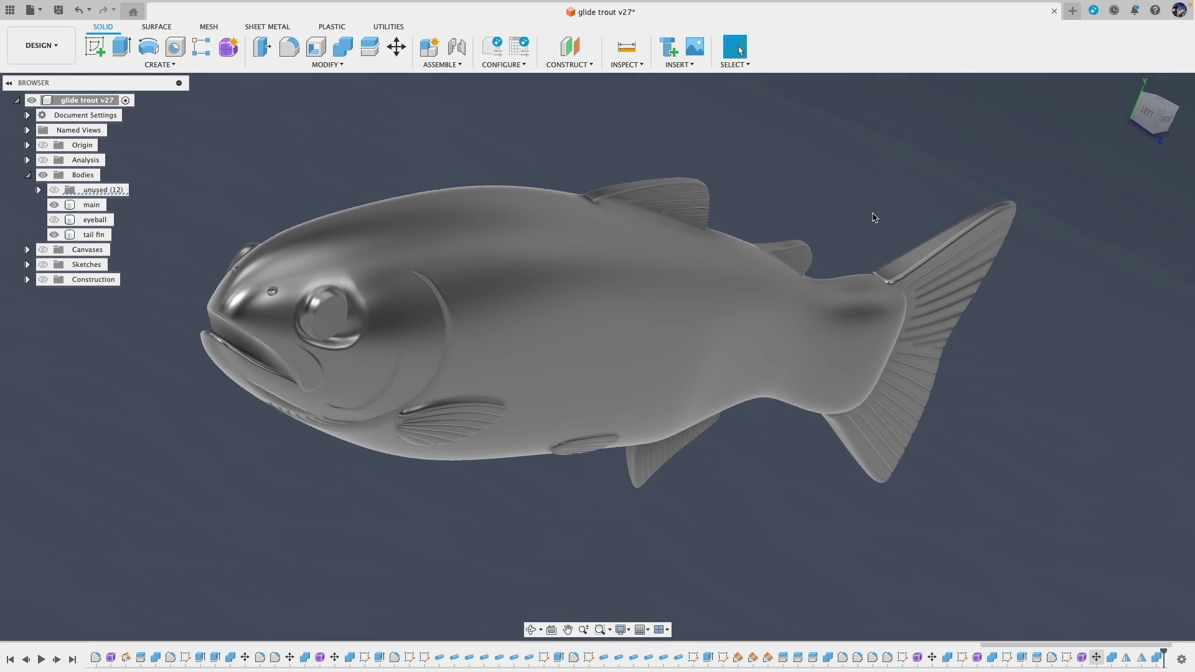
middle_click_drag(932, 547, 994, 560, "shift")
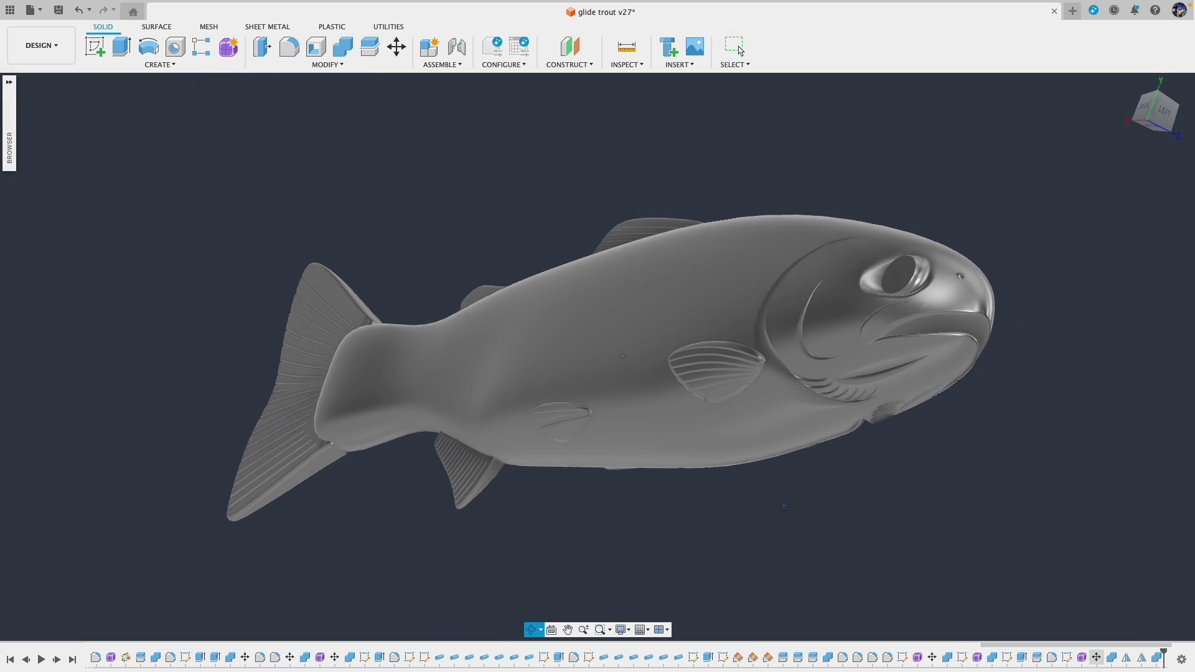
middle_click_drag(784, 506, 684, 496, "shift")
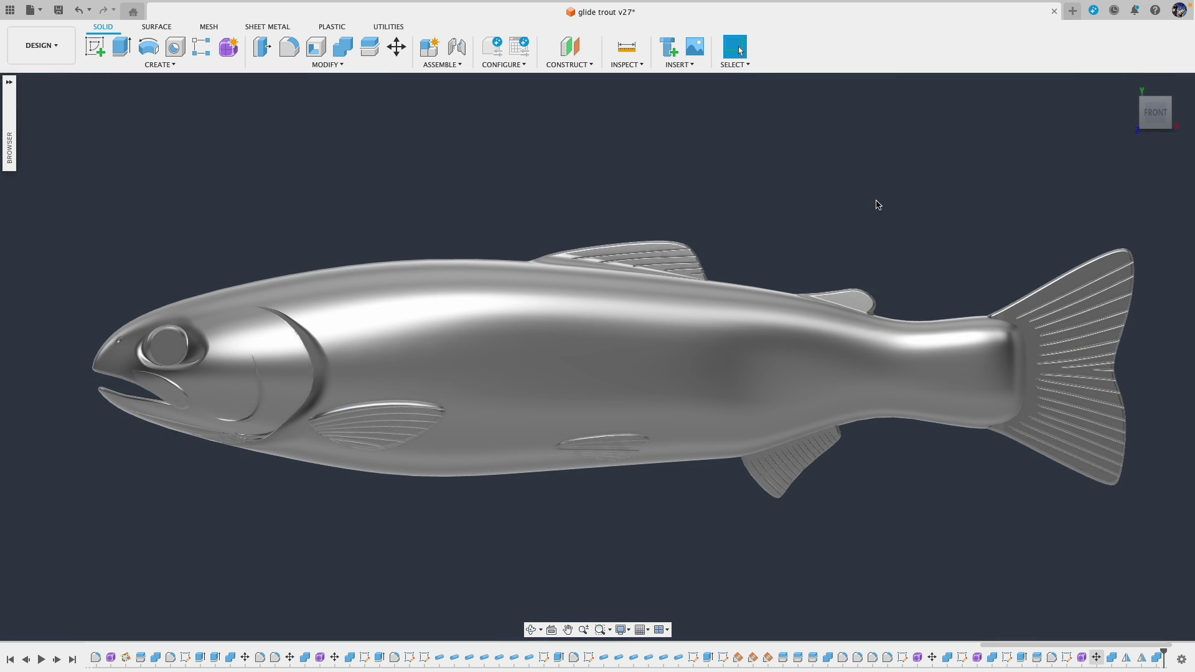
middle_click_drag(870, 199, 813, 201, "shift")
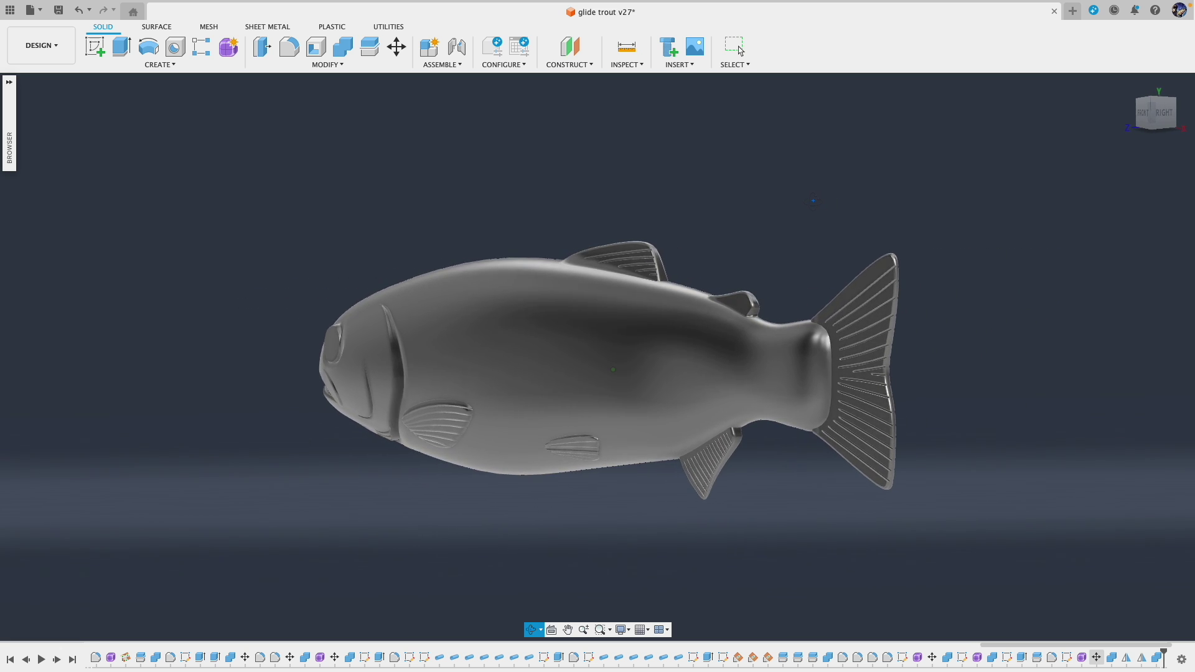